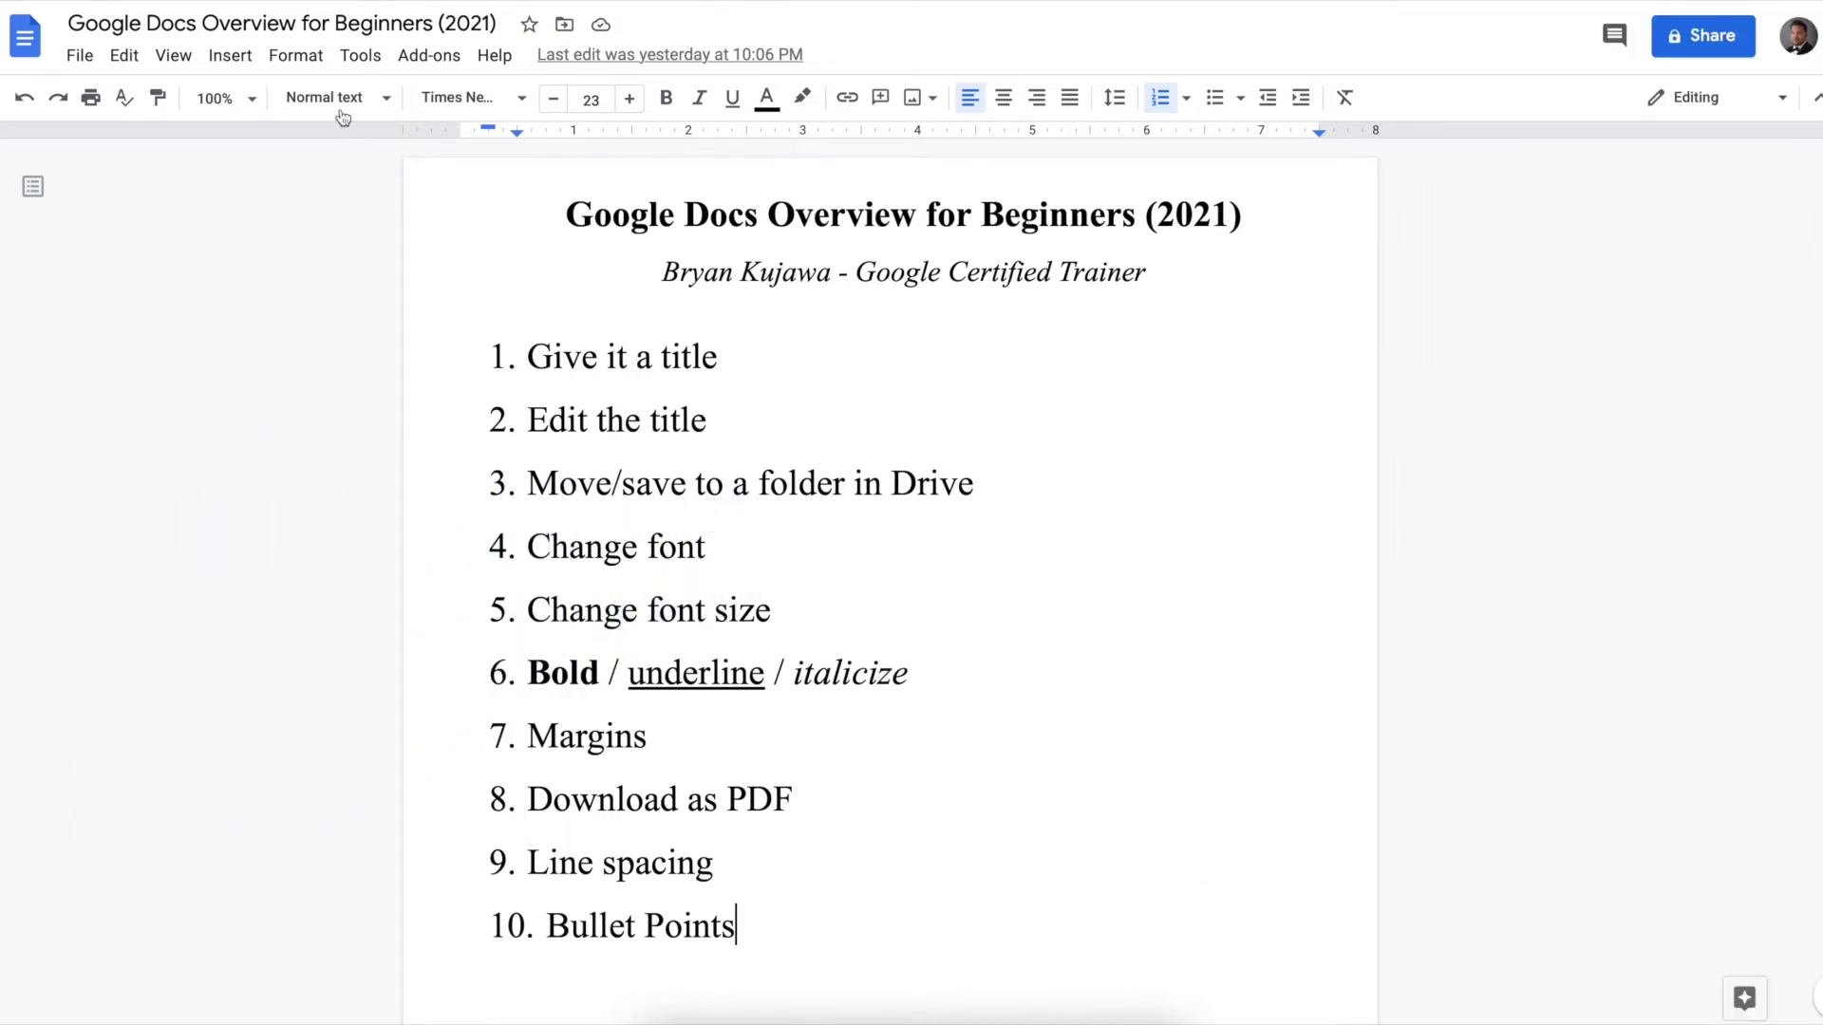
- Rename the document to 'Change Title' and confirm the new name
click(246, 22)
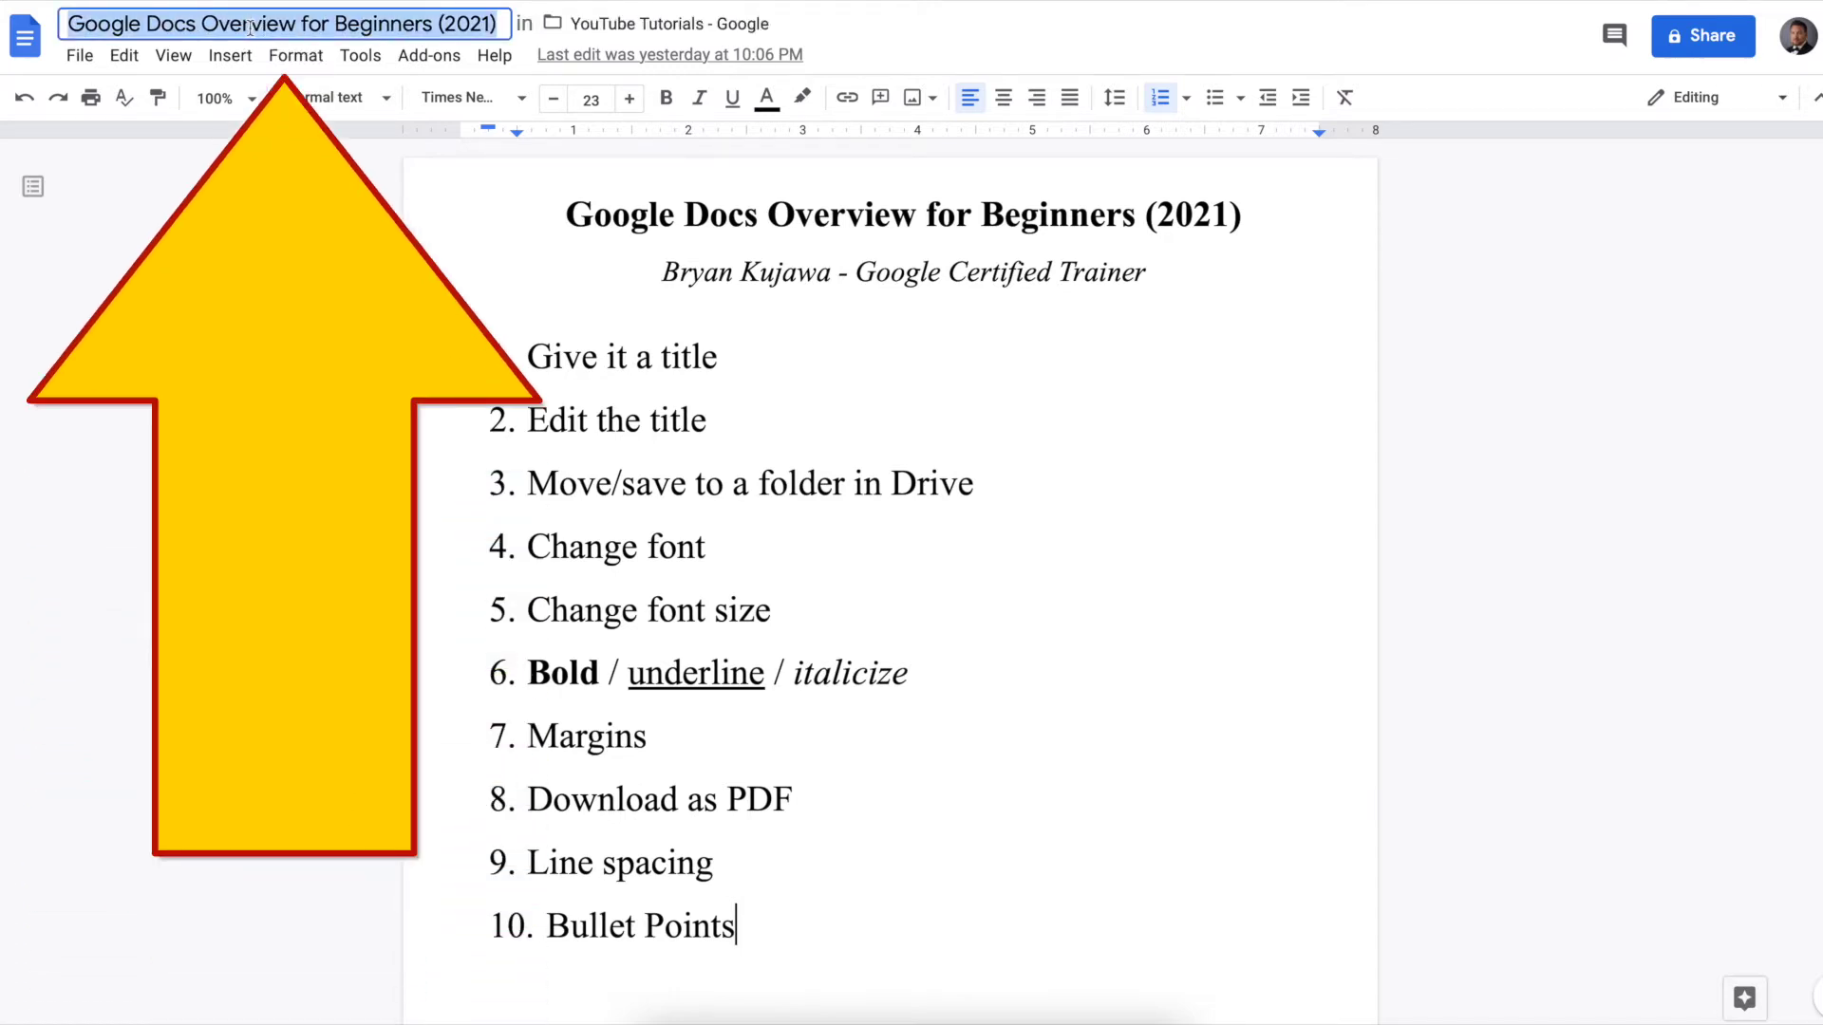
text(Change Tit)
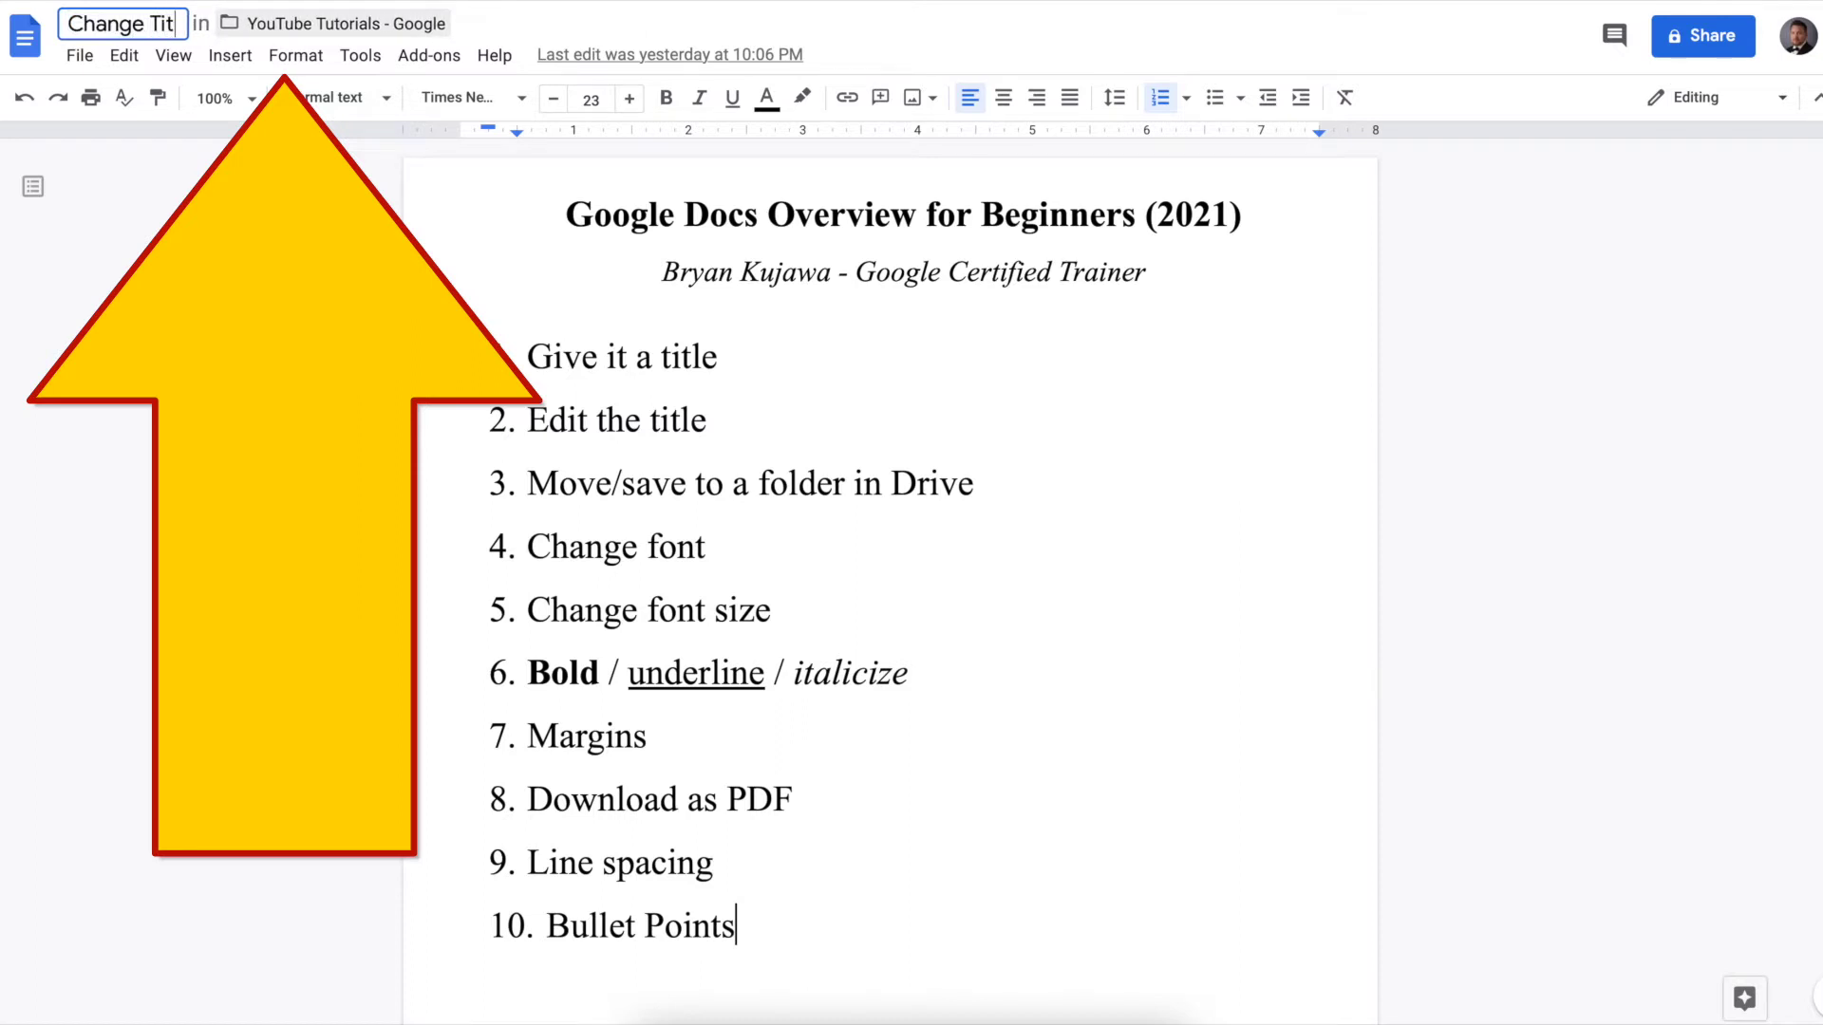
text(le)
key(Return)
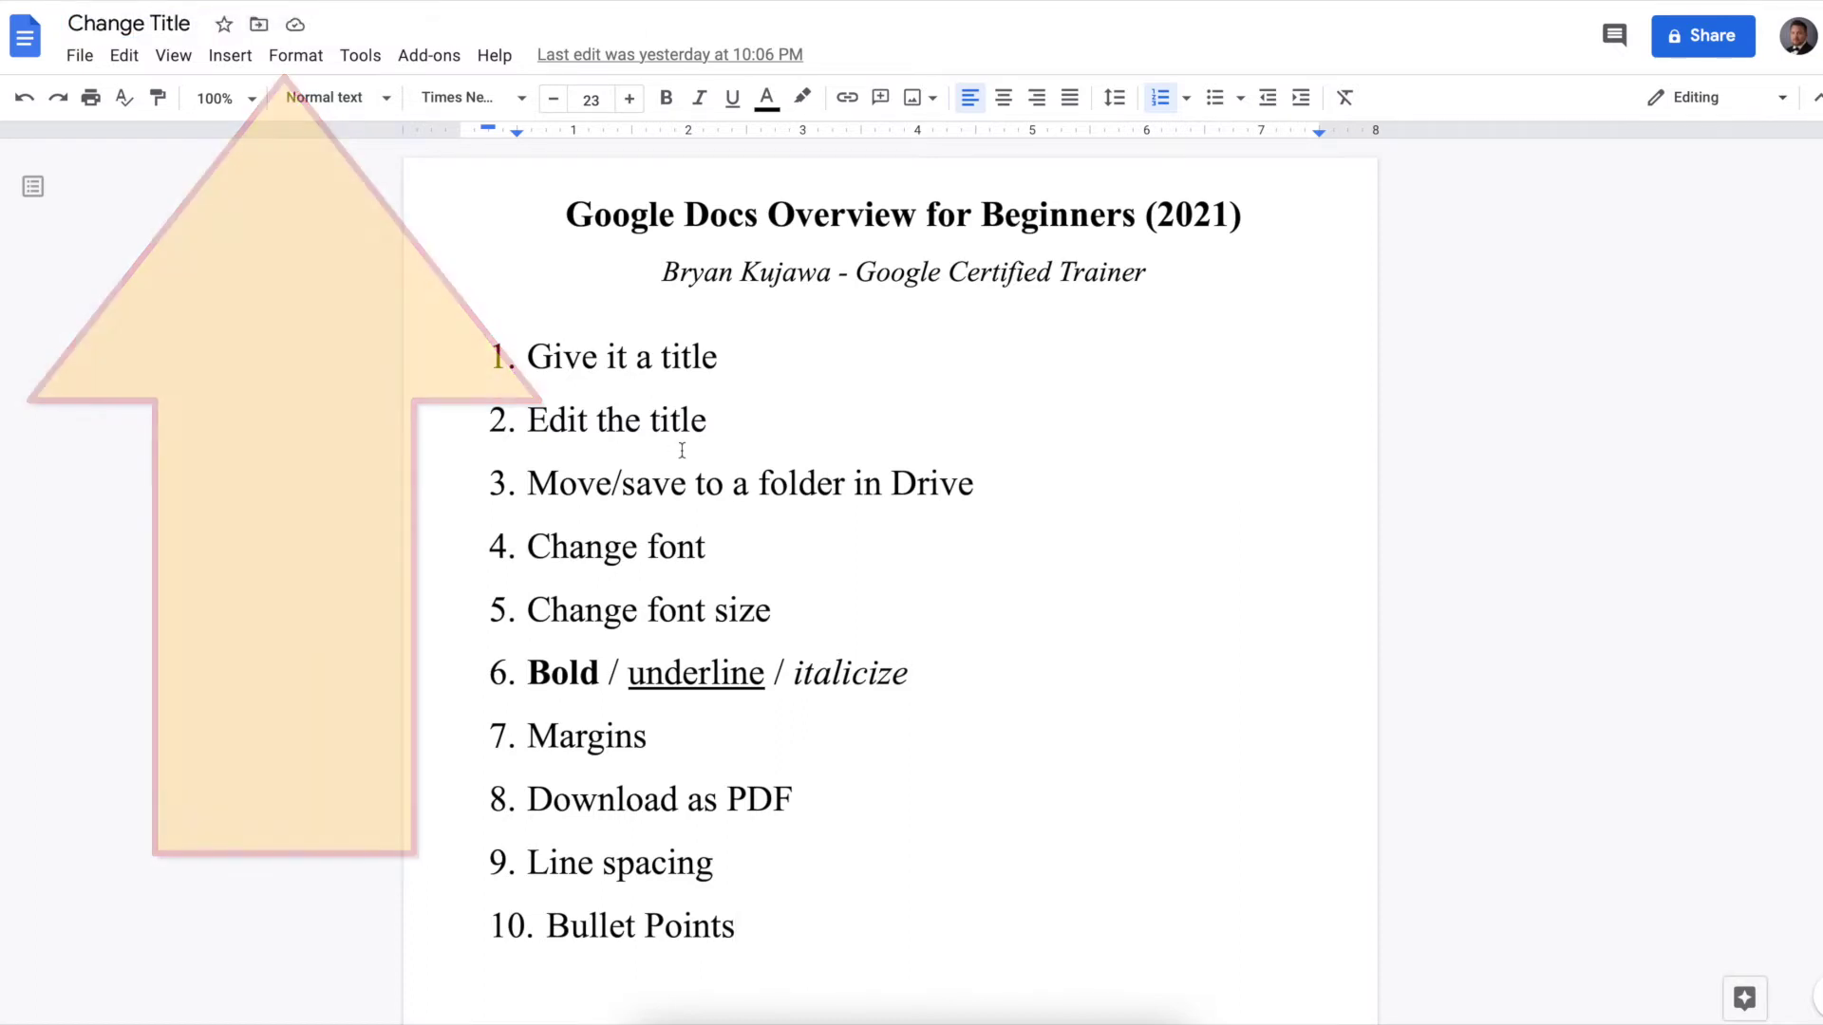
triple_click(637, 414)
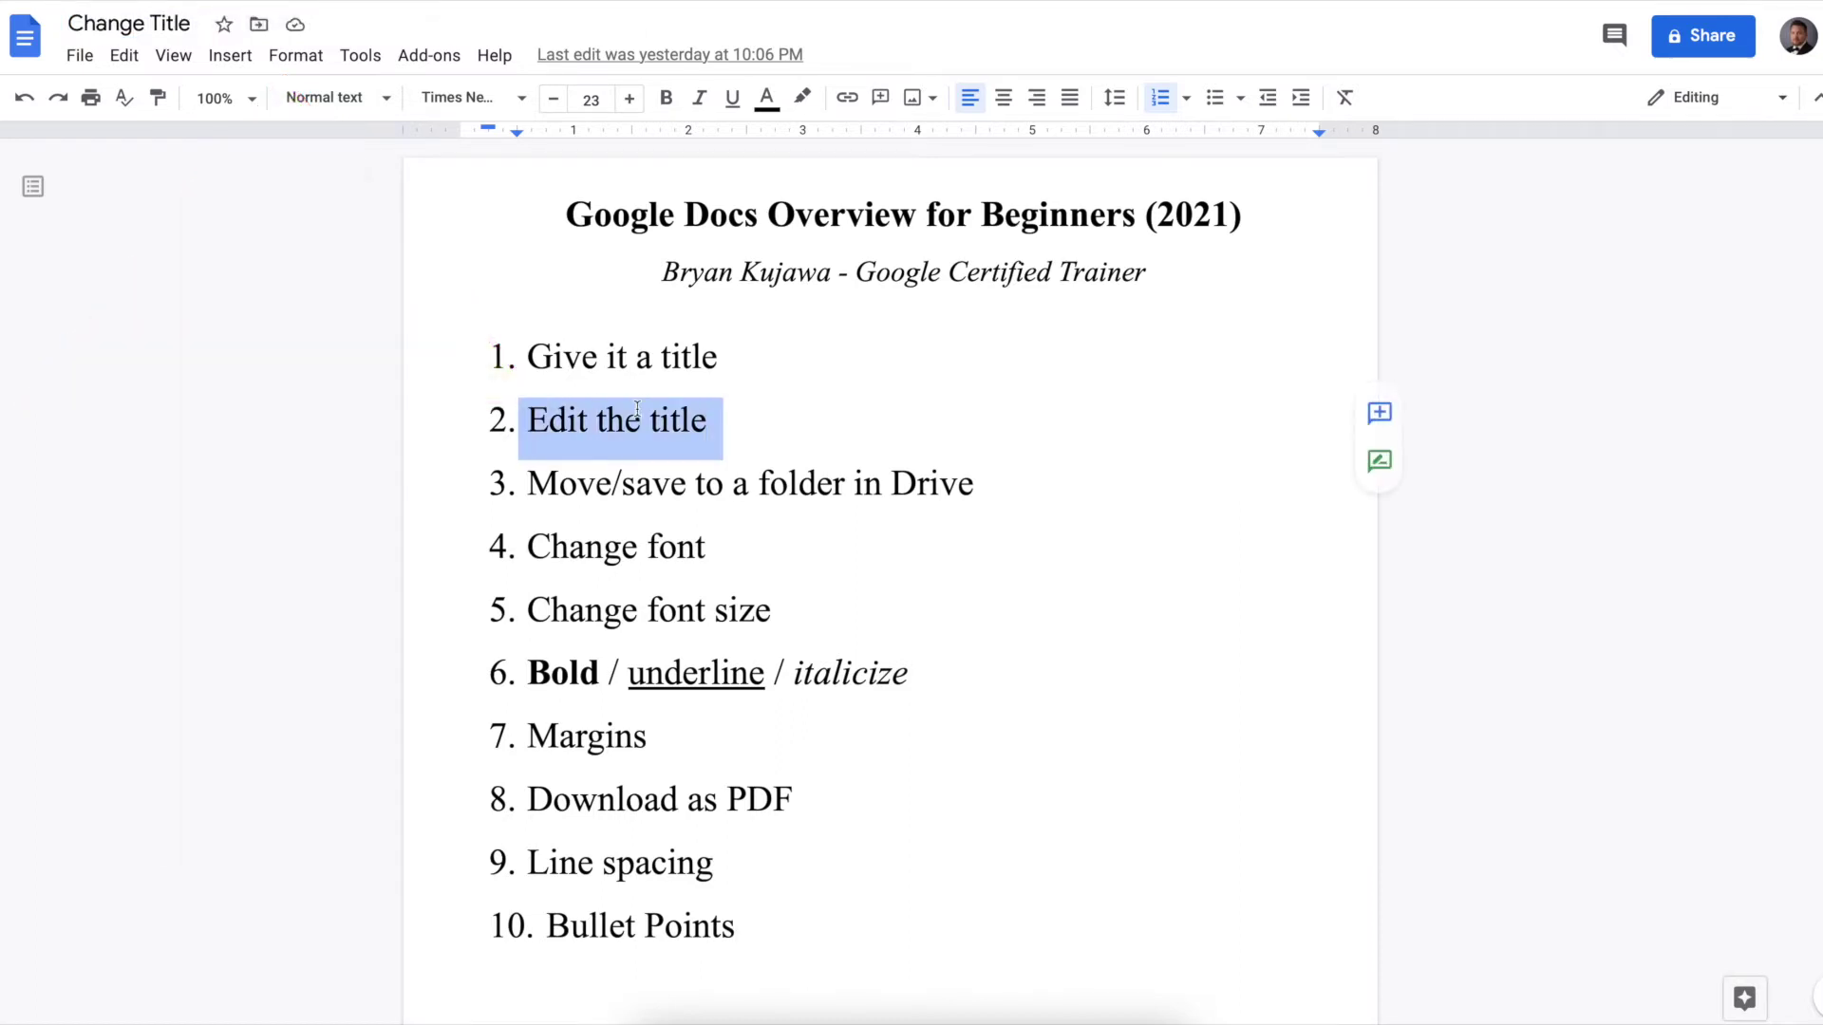
- Shorten the document name to just 'Change' by removing the word Title
click(171, 24)
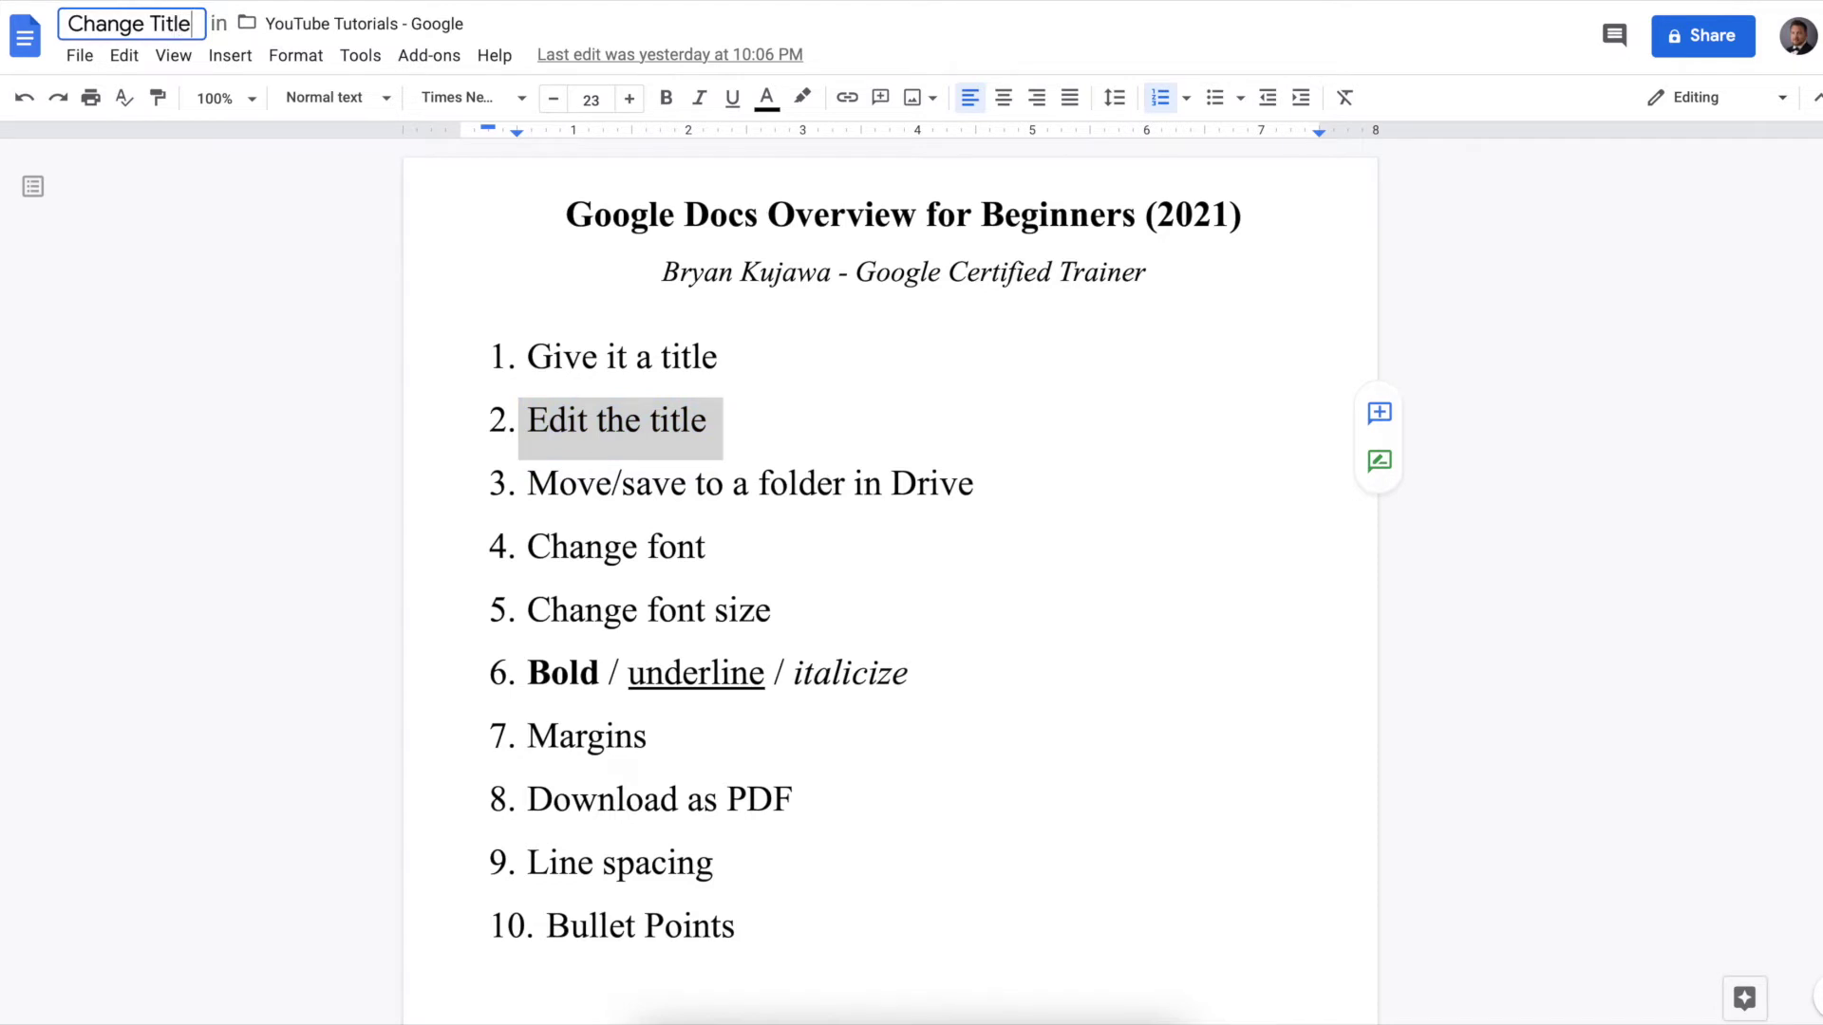
key(BackSpace)
key(BackSpace)
key(BackSpace)
key(BackSpace)
key(BackSpace)
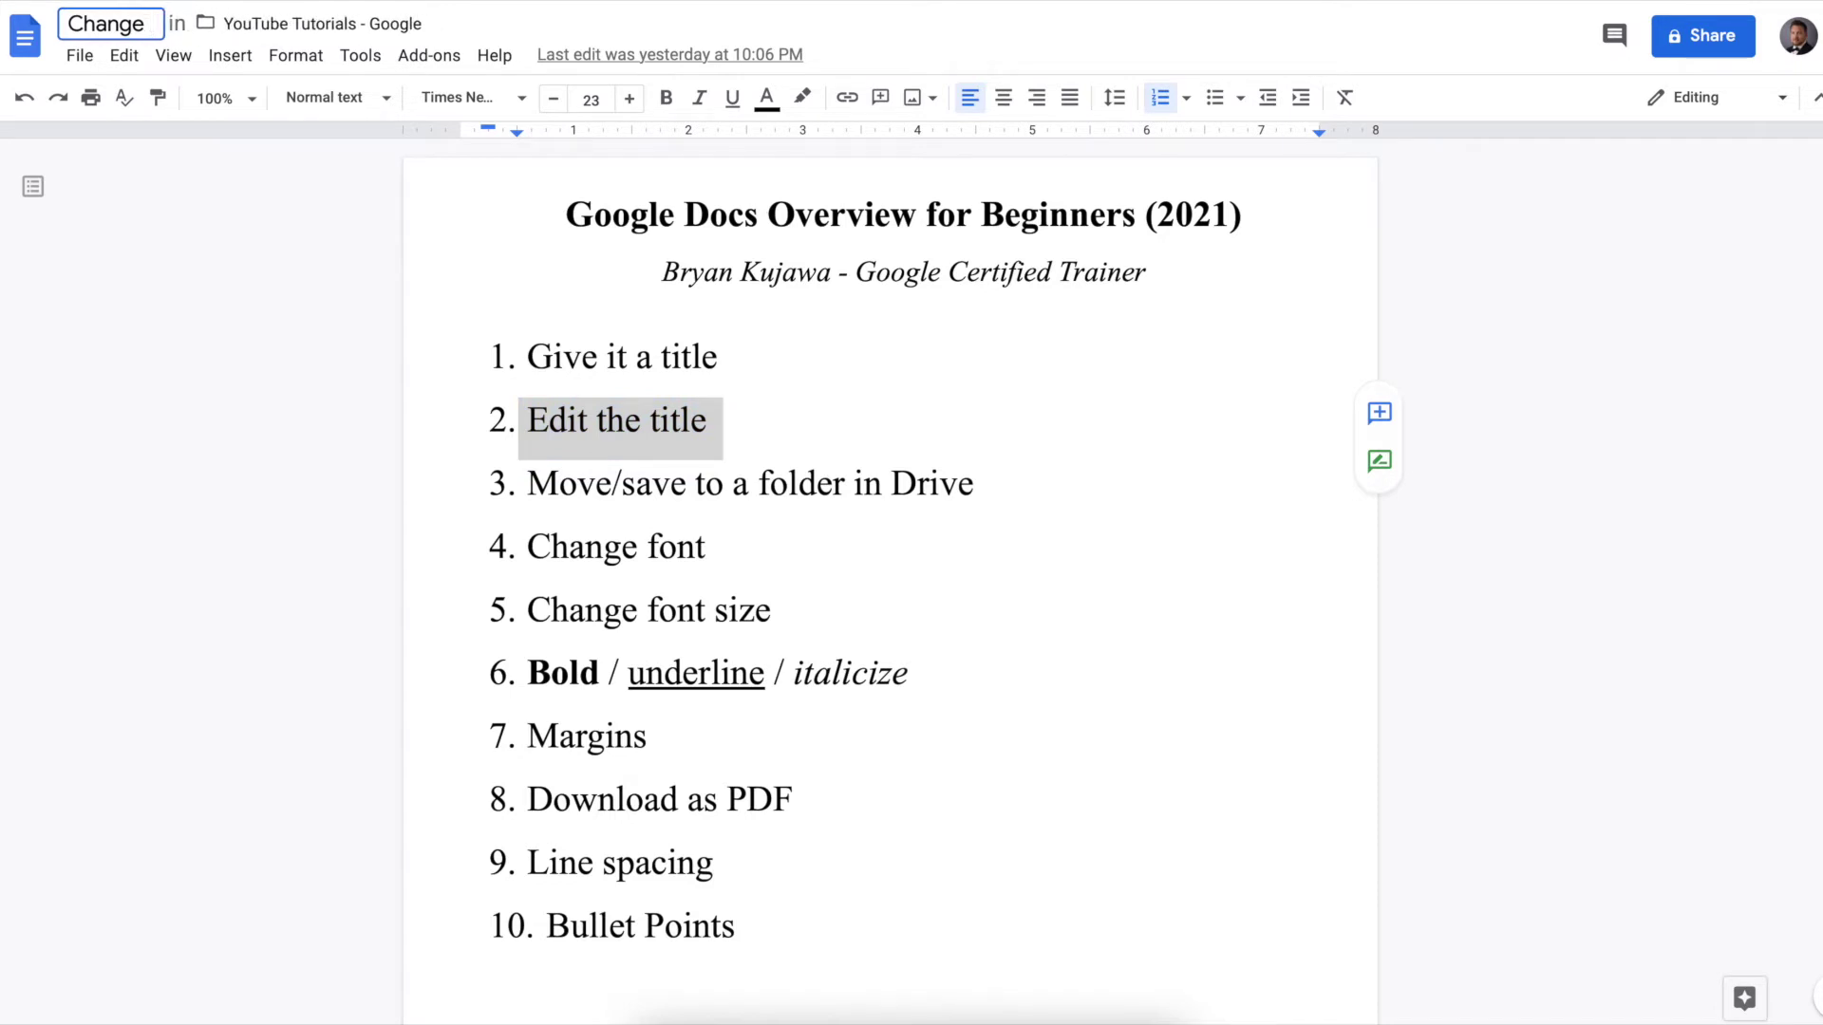
key(BackSpace)
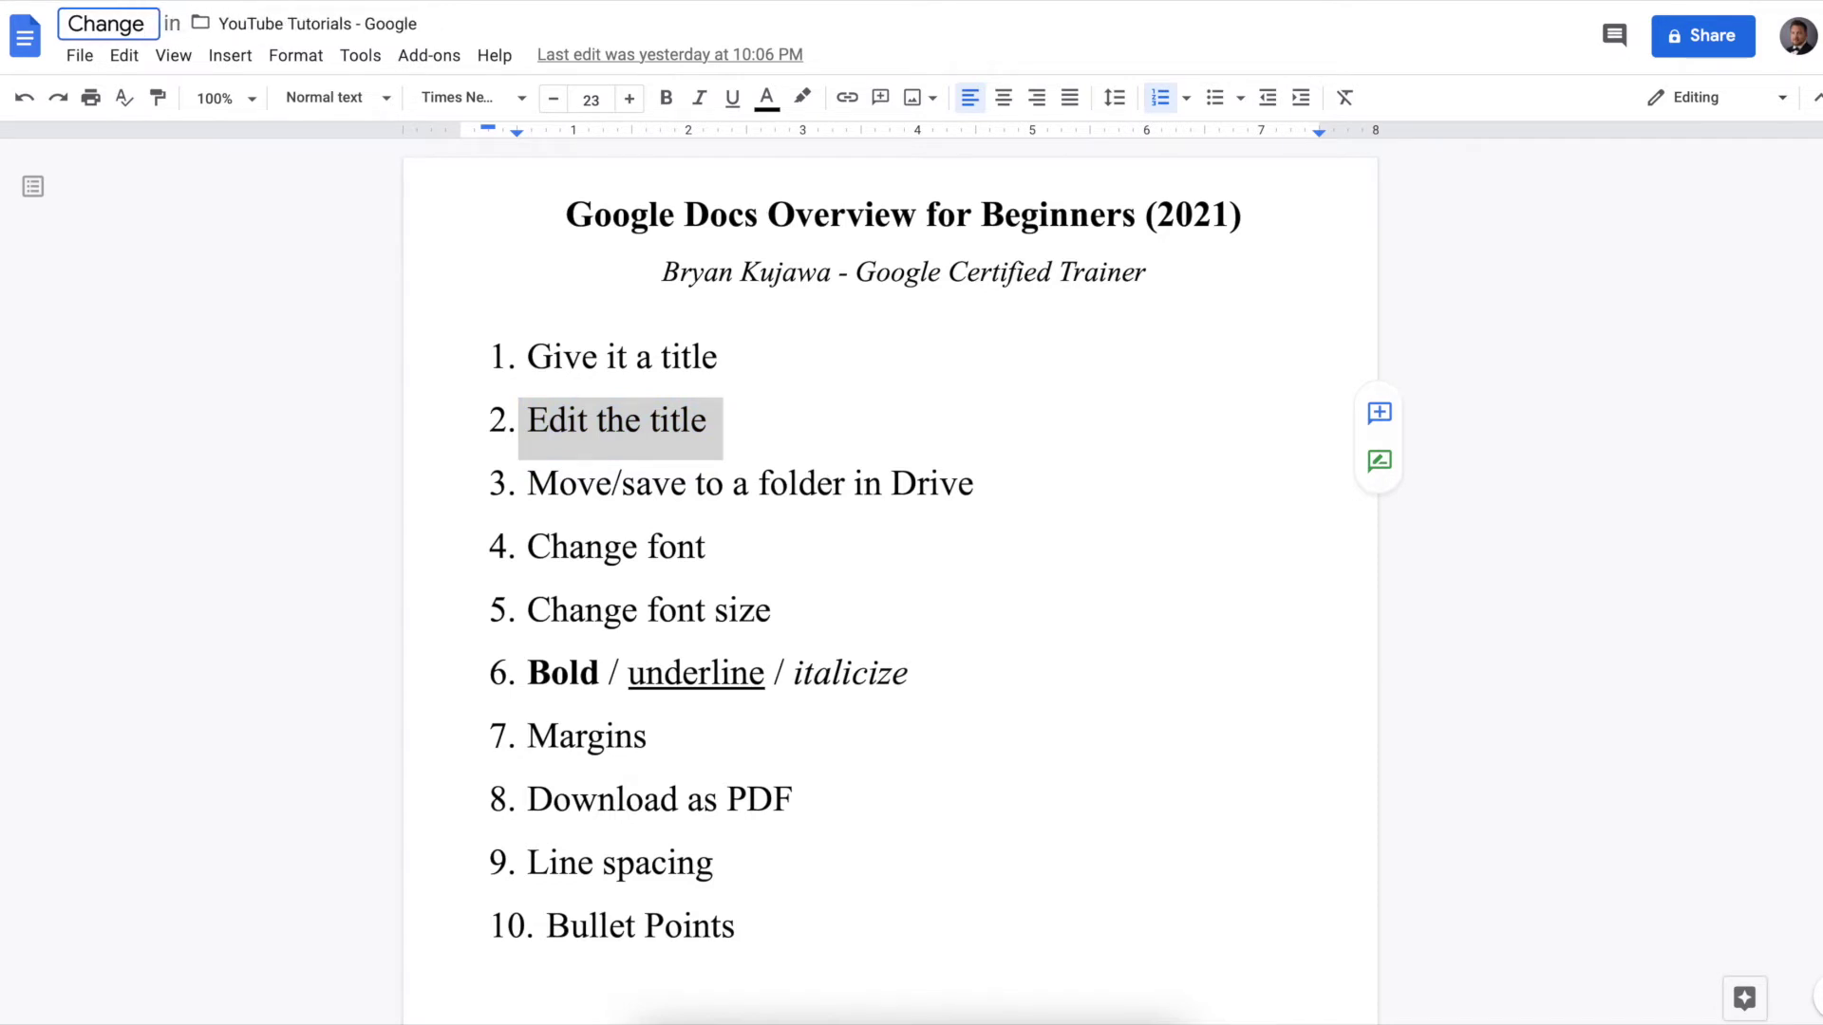
key(Return)
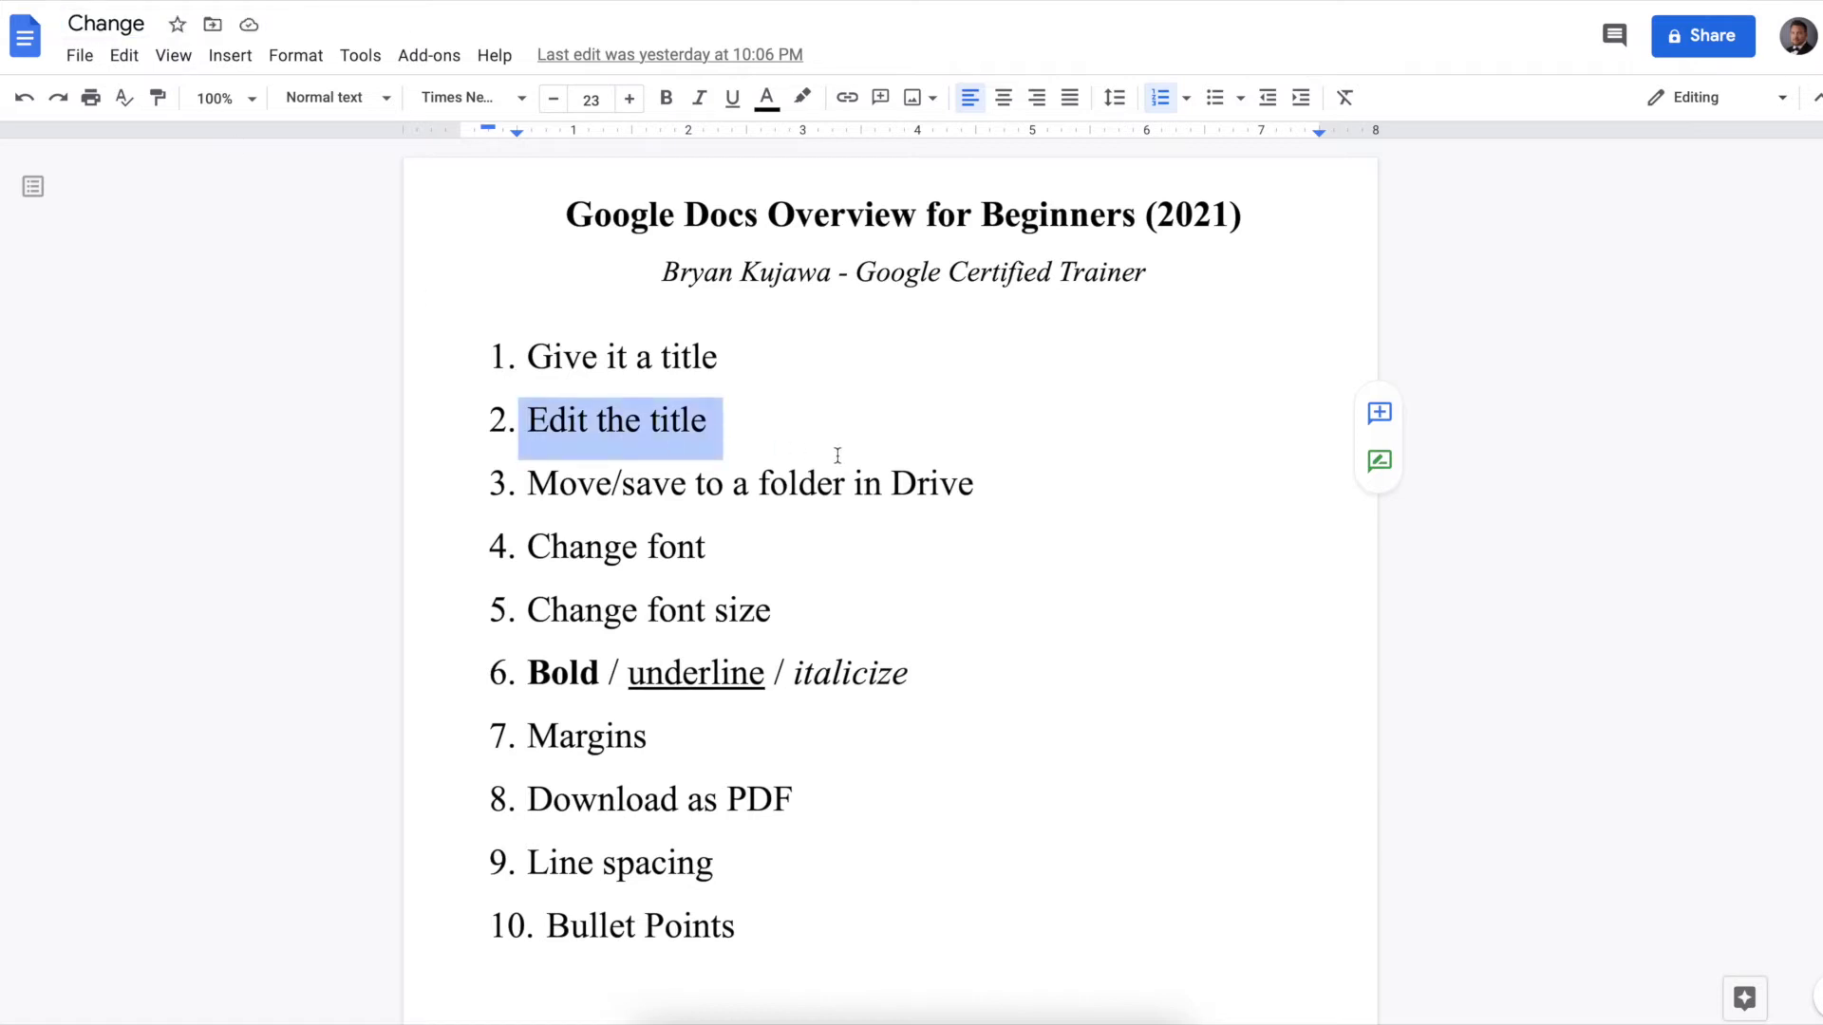
triple_click(678, 488)
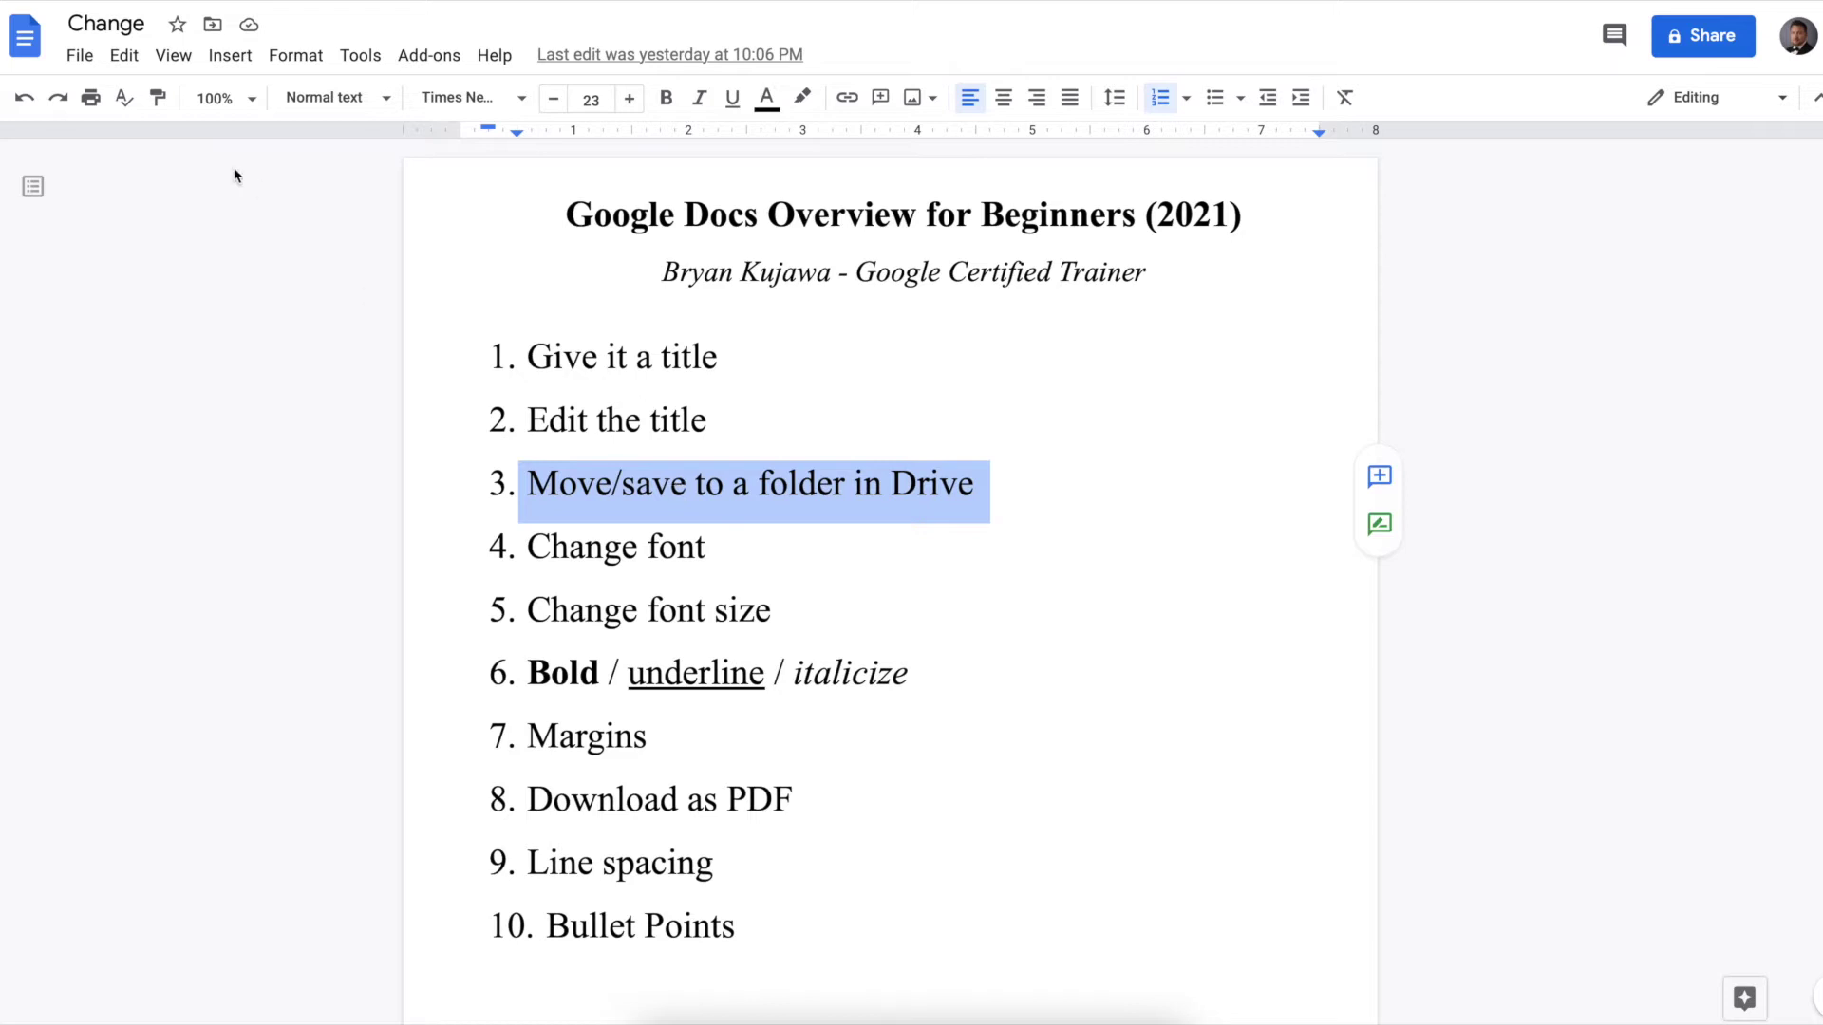
click(213, 25)
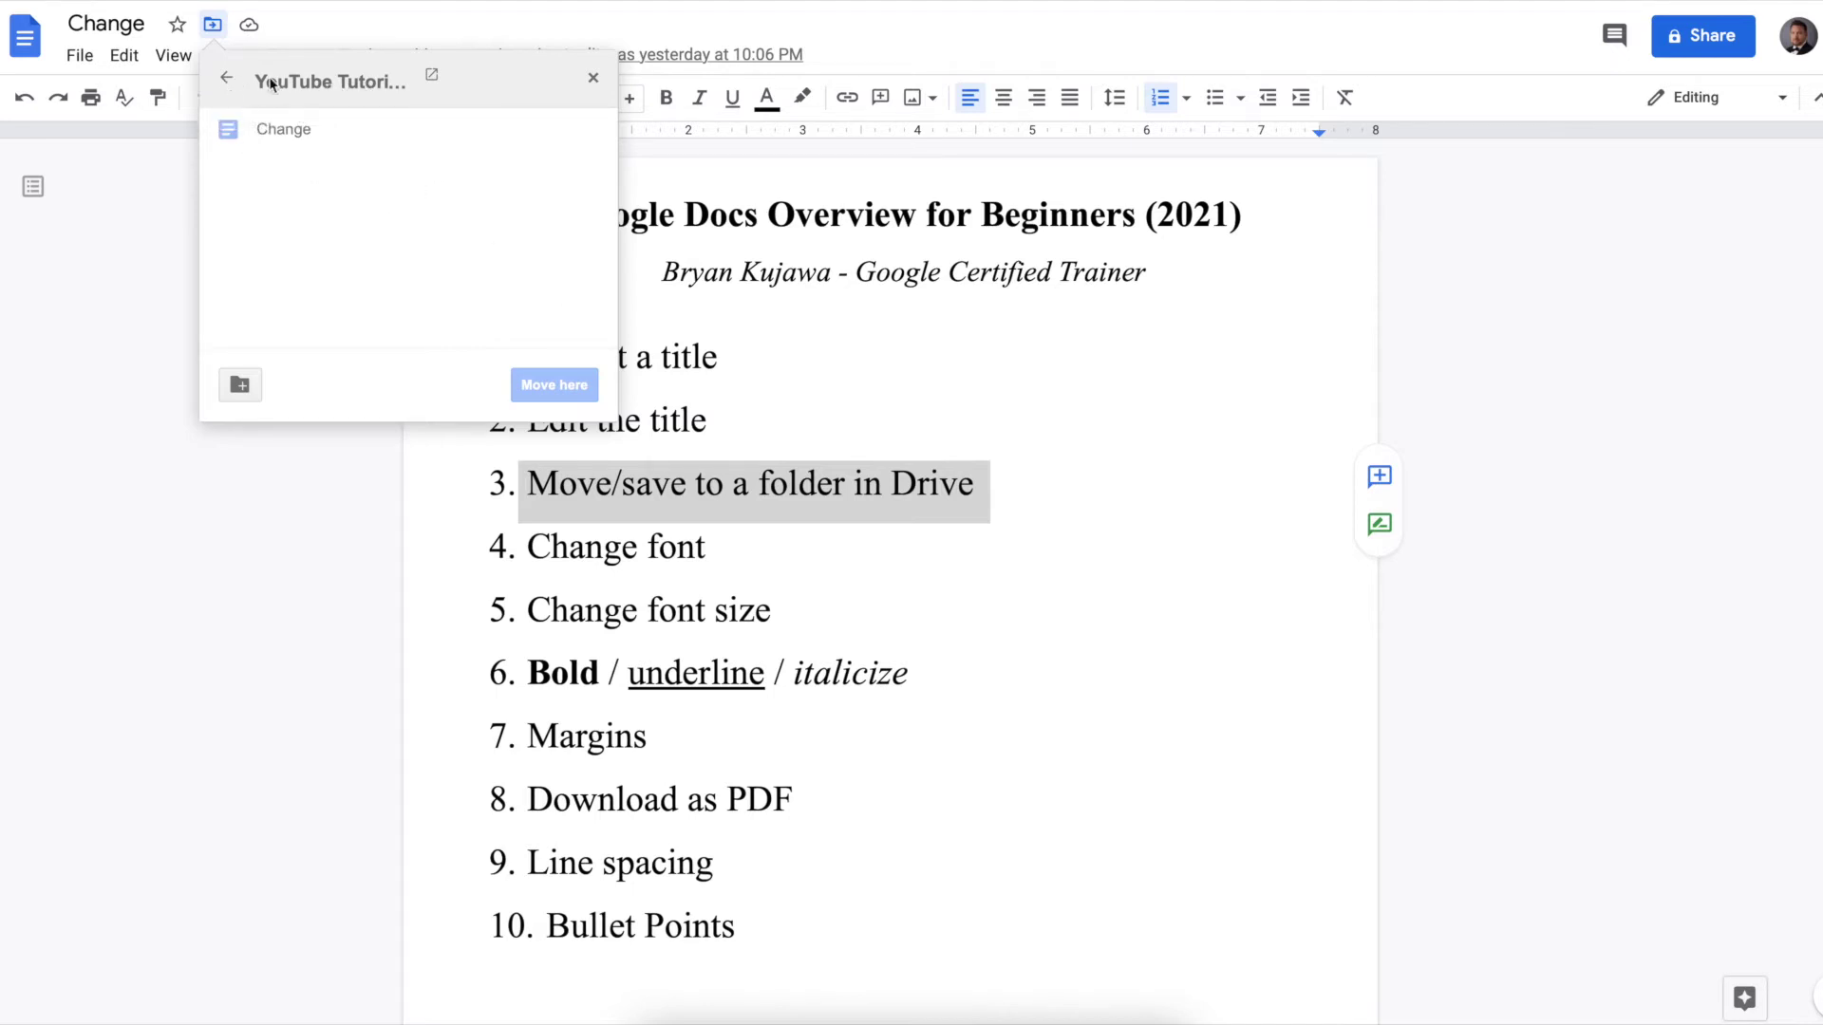
click(596, 80)
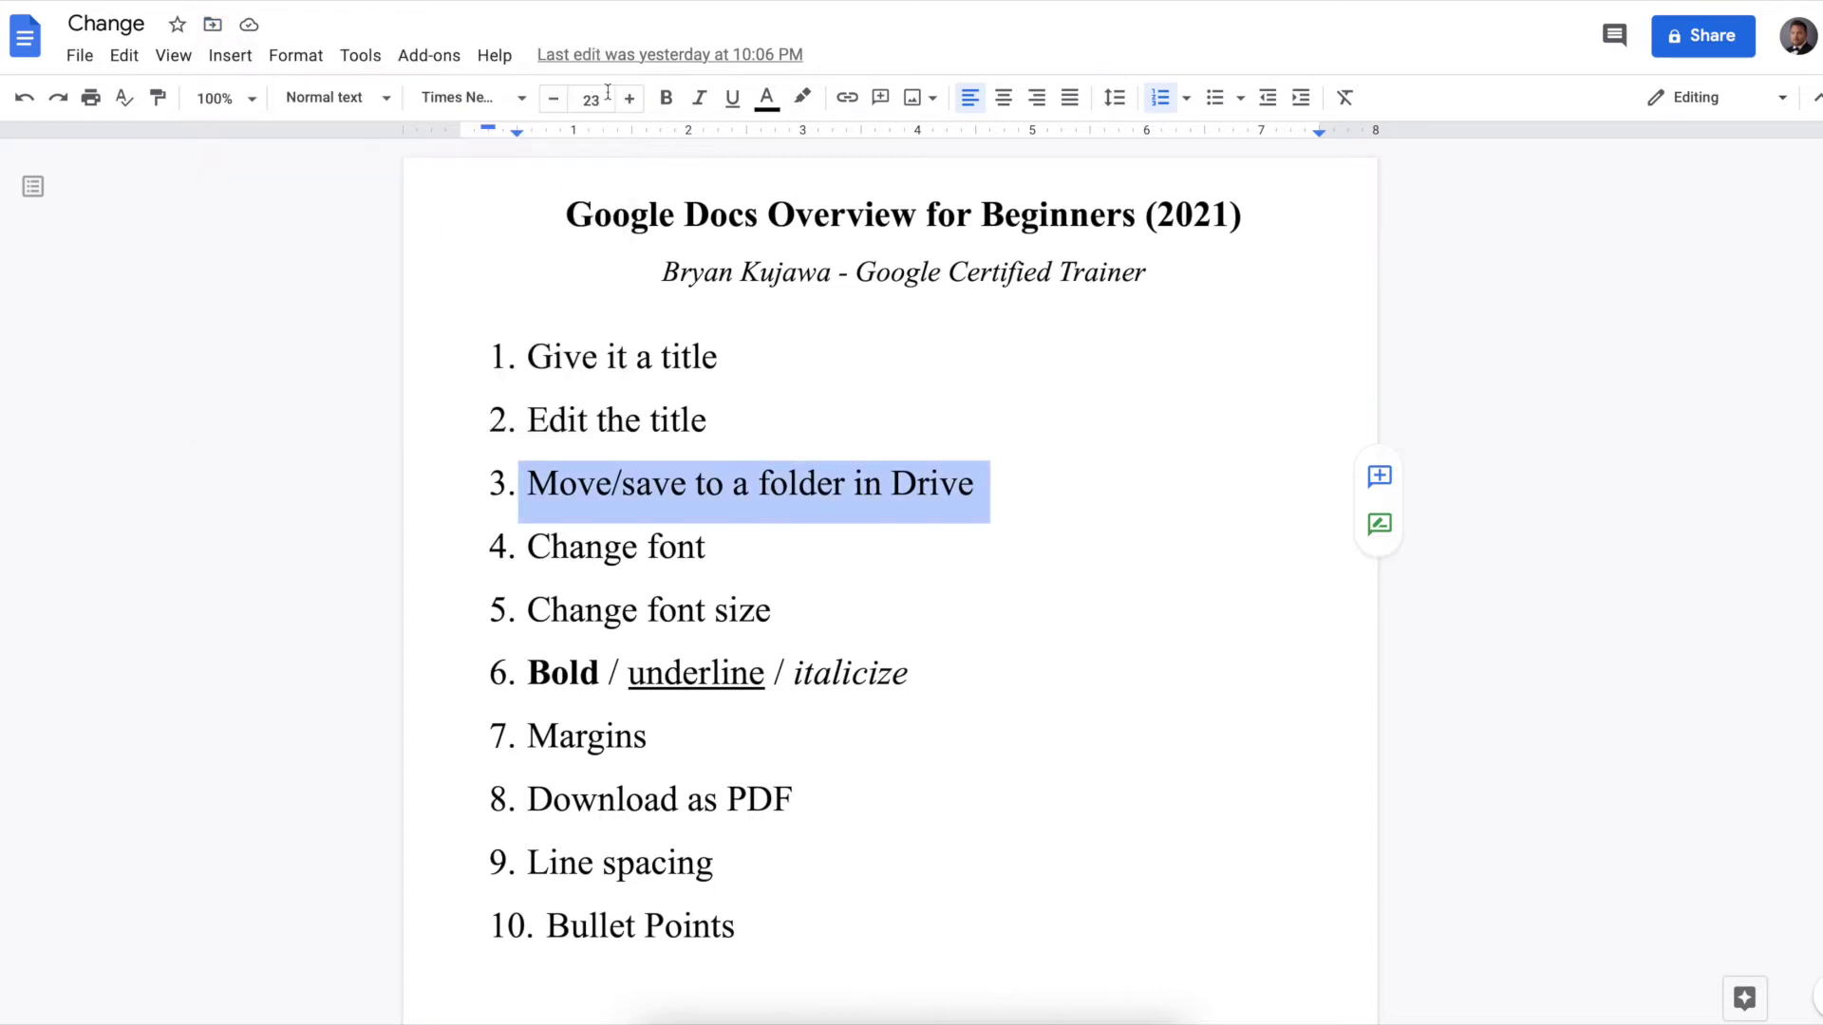
triple_click(613, 554)
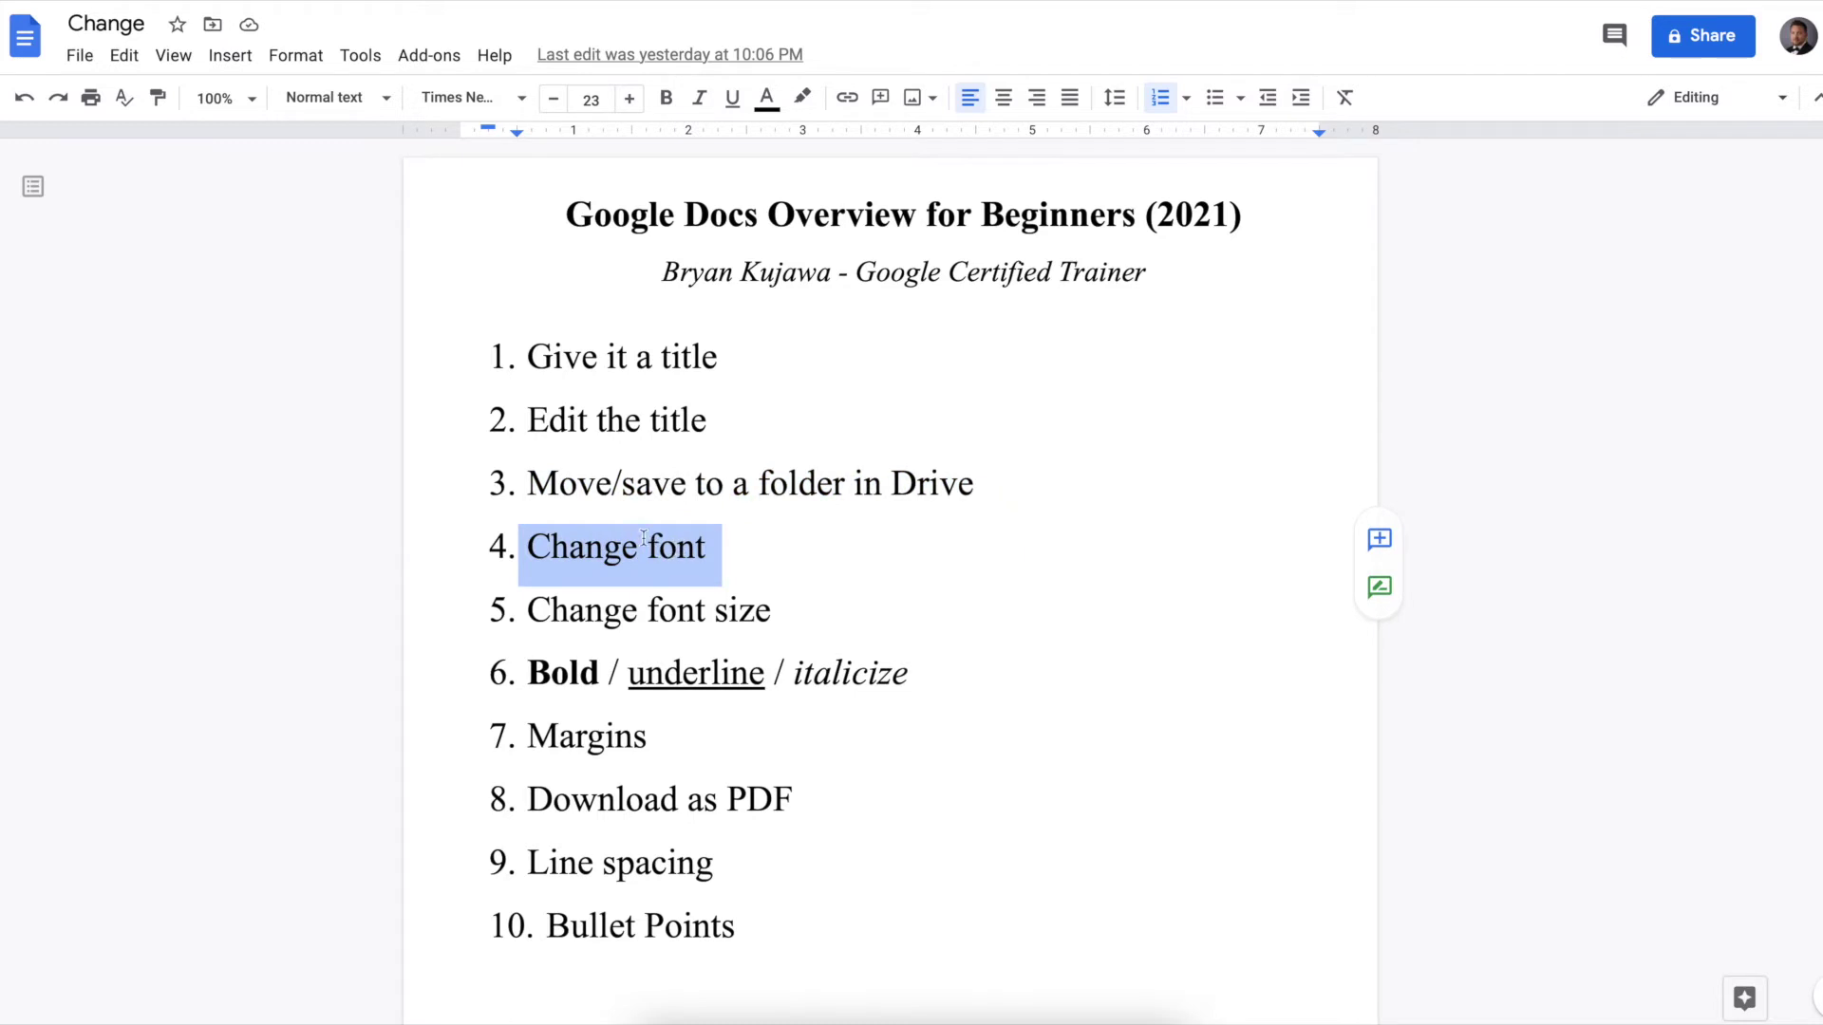
- Set the selected 'Change font' line in Arial from the font list
click(471, 110)
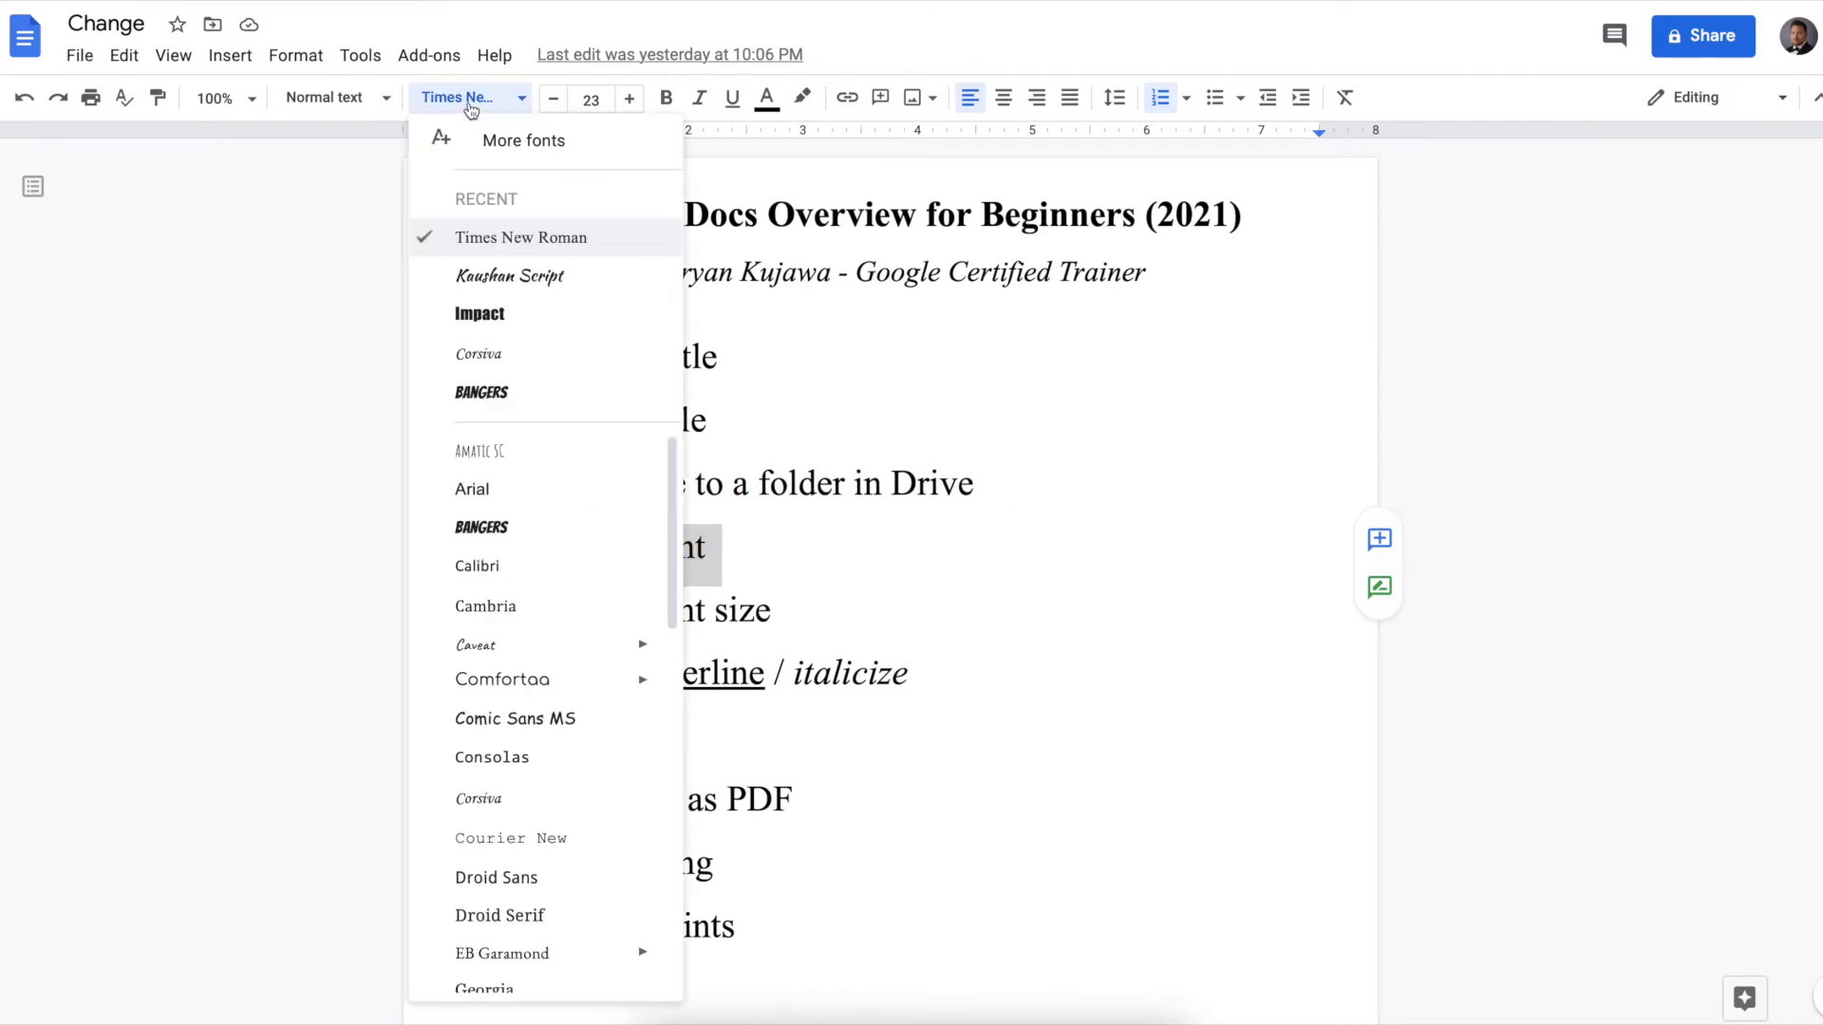
click(485, 488)
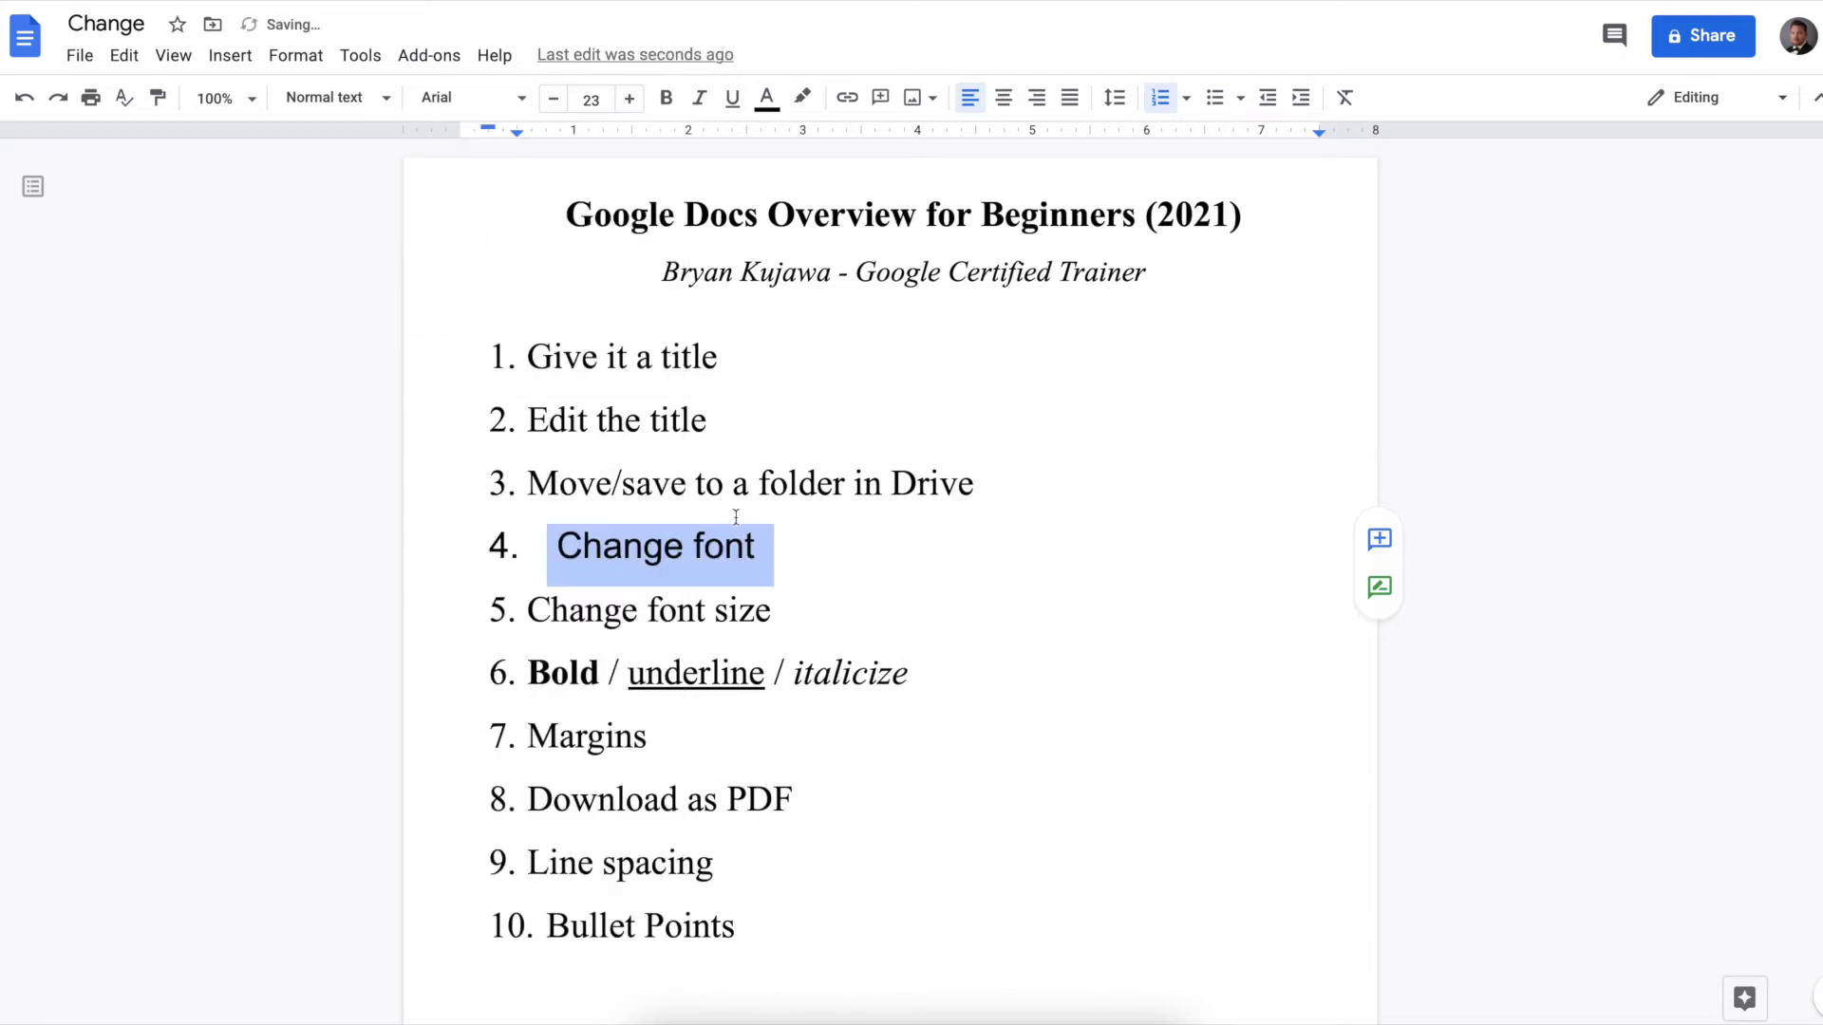
triple_click(676, 610)
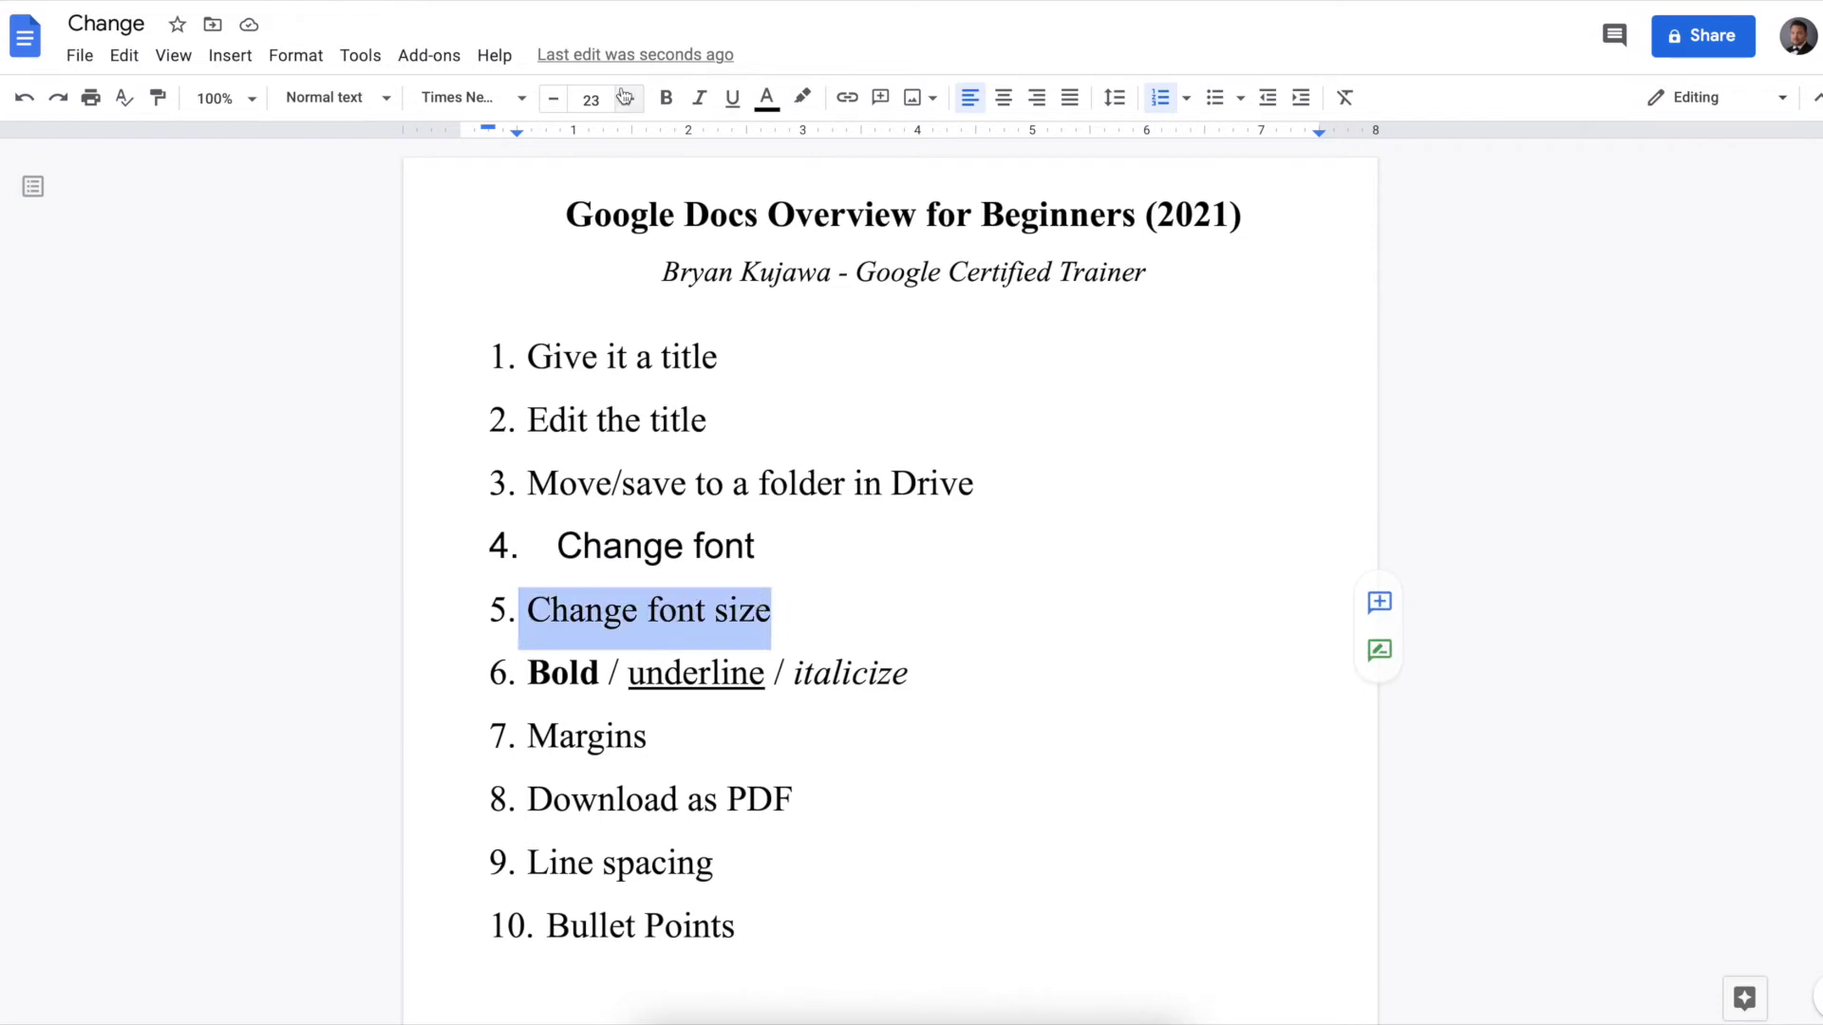
- Enlarge the 'Change font size' line from 23 up to 26 pt, then back to 25 pt
click(591, 100)
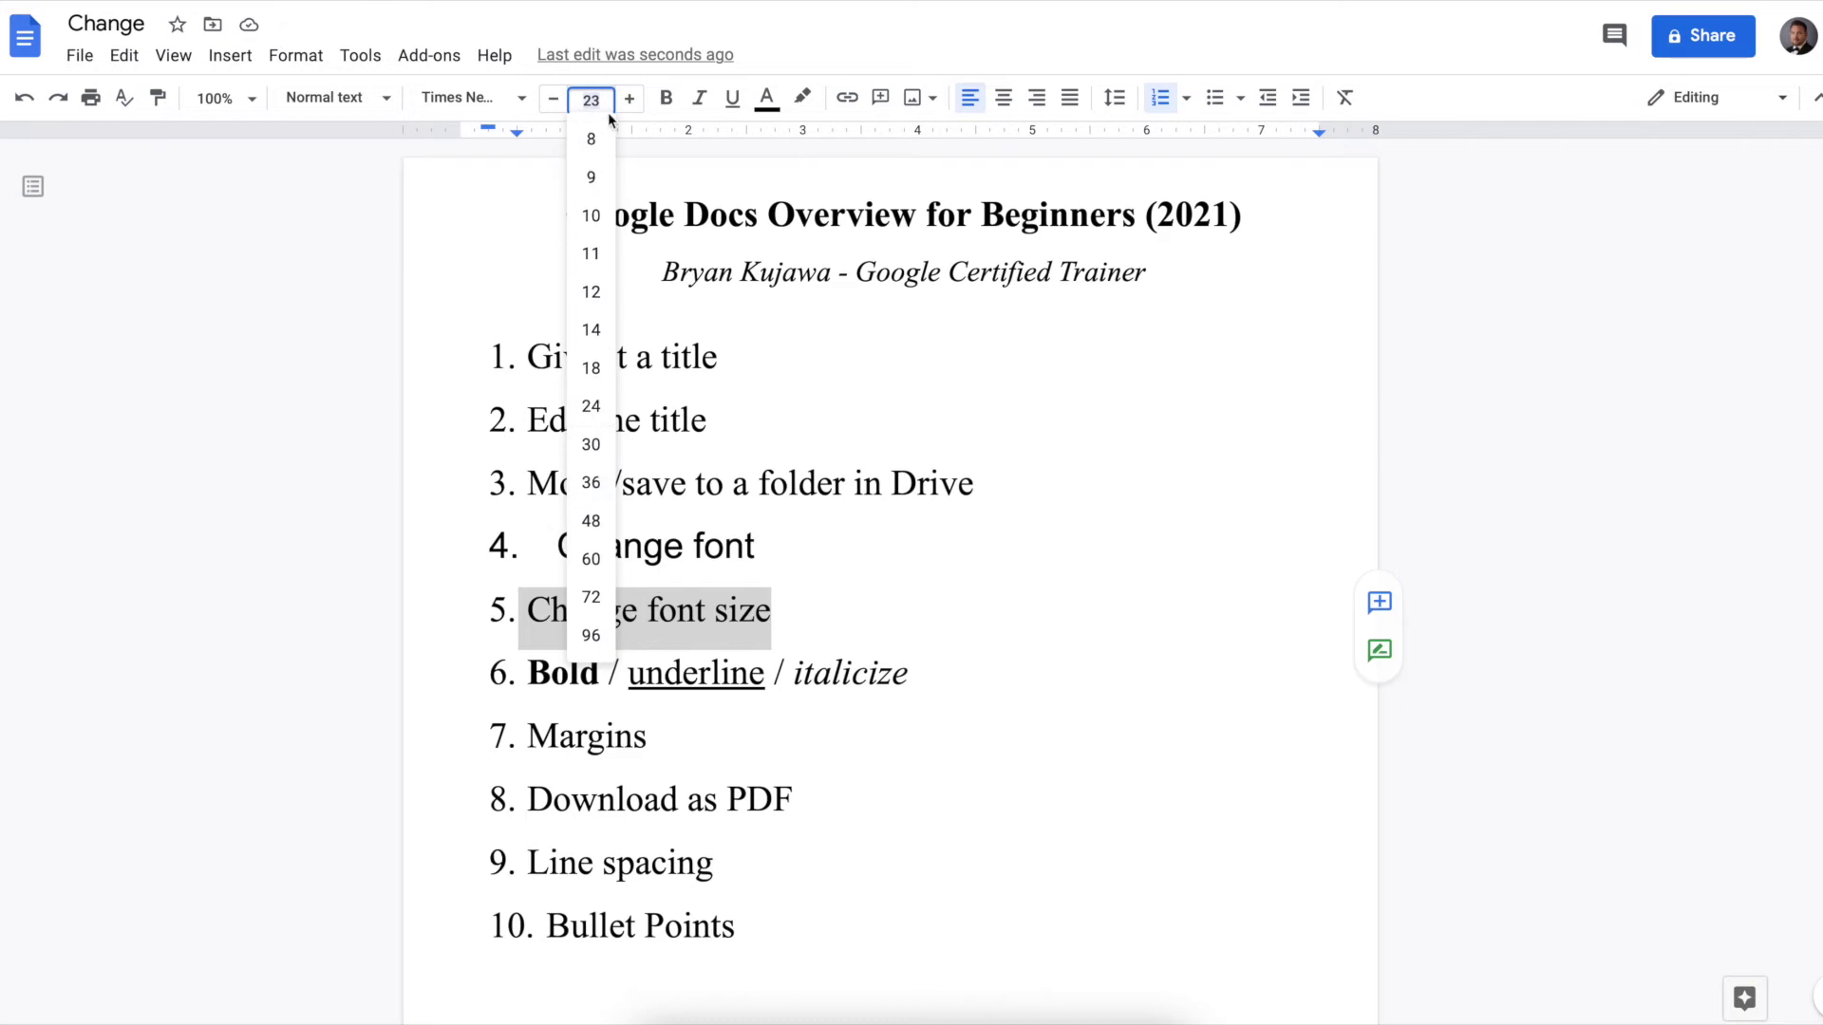
click(630, 99)
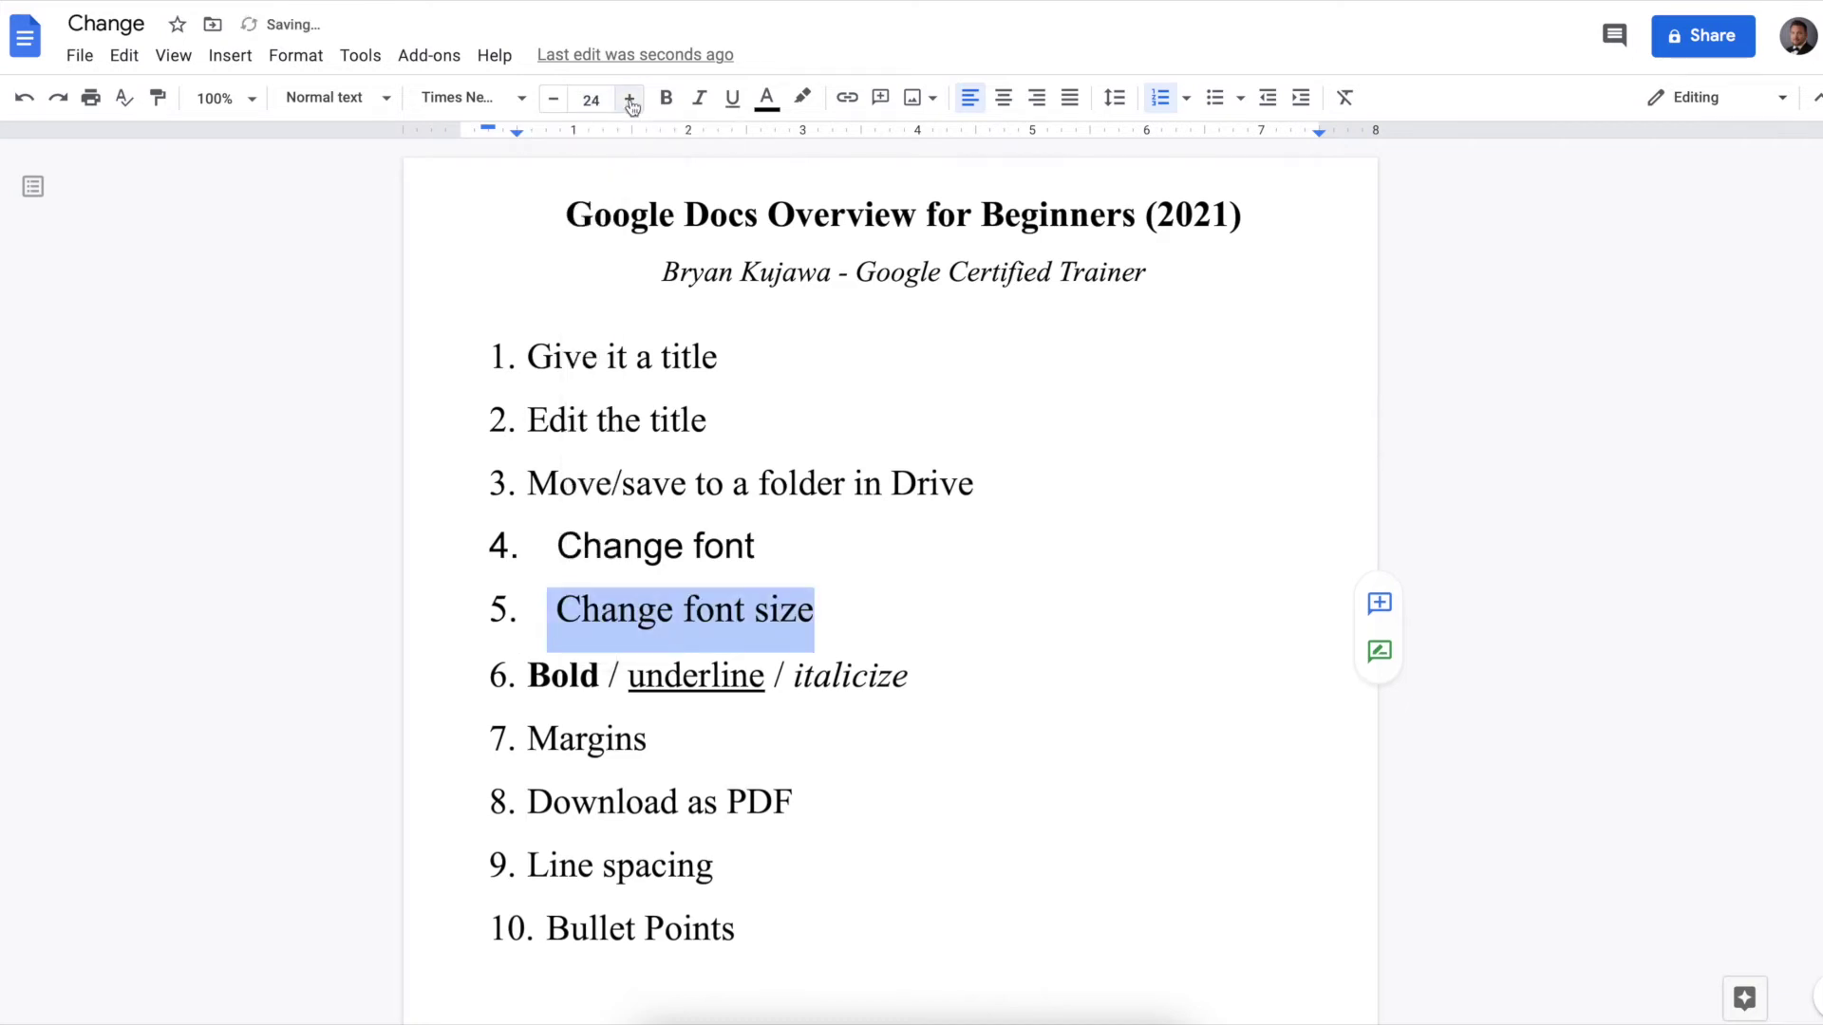
click(630, 102)
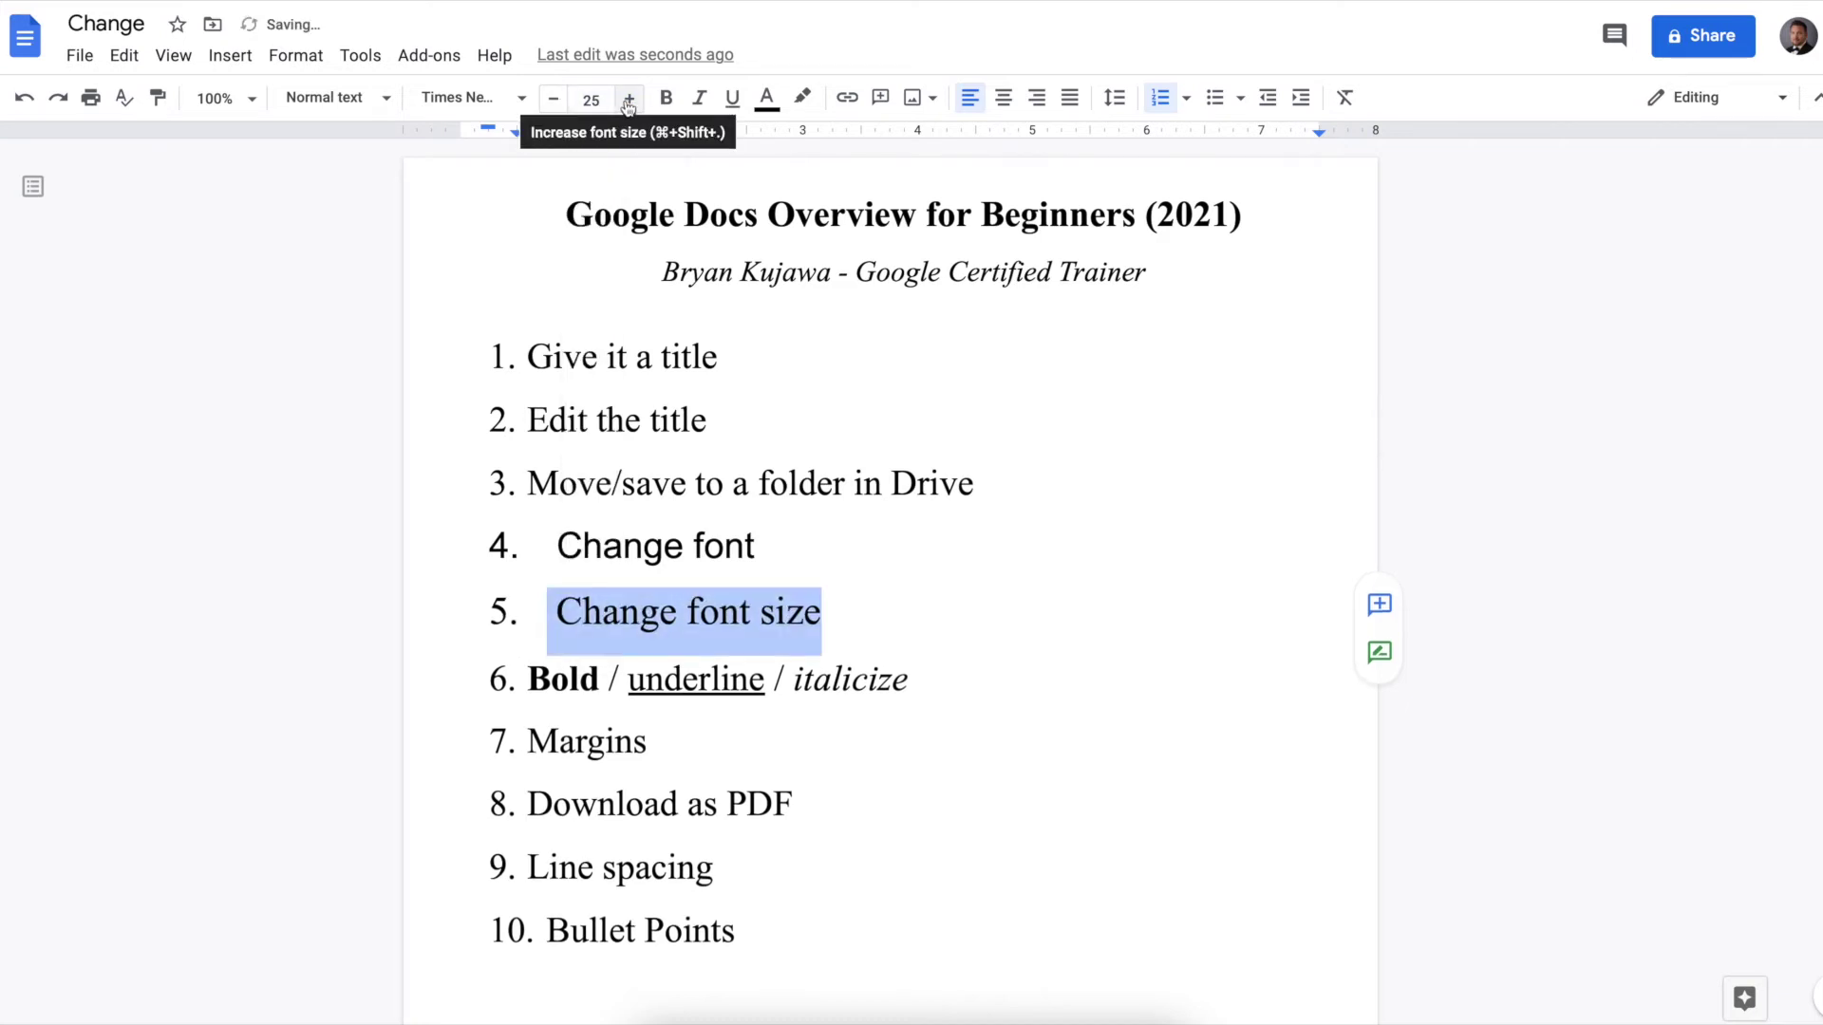
click(628, 103)
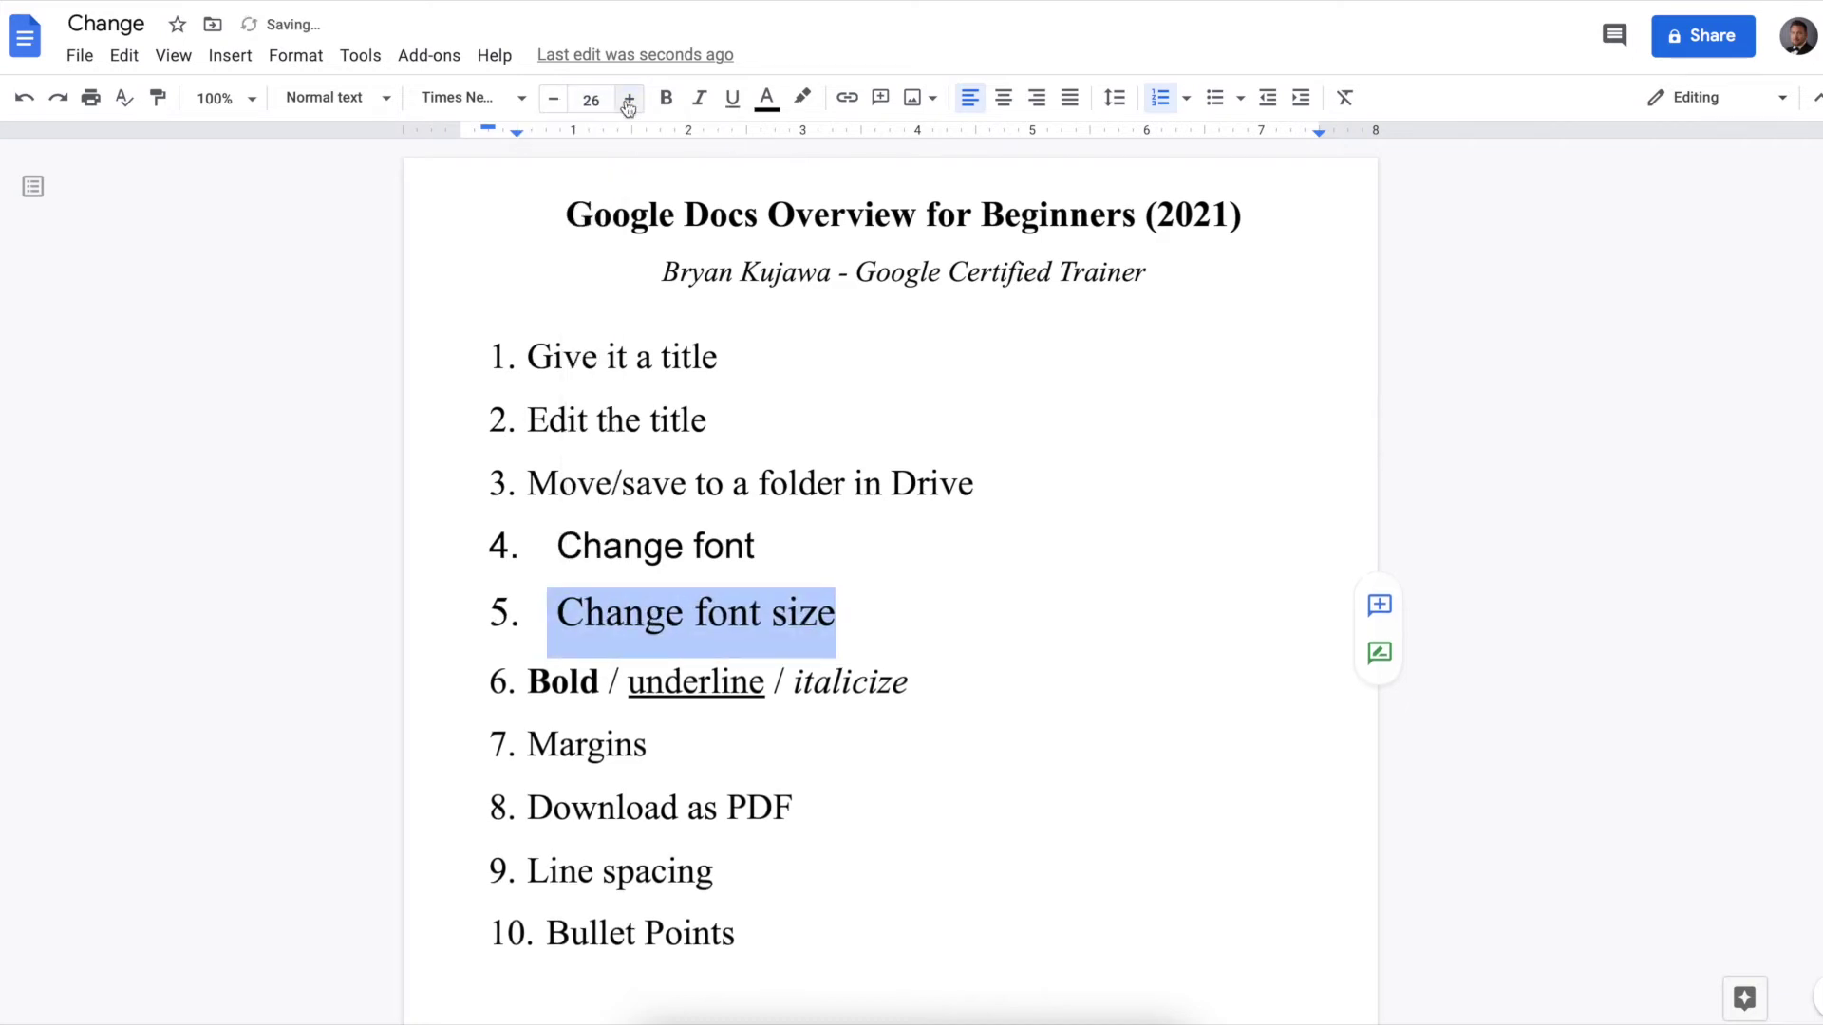
click(552, 100)
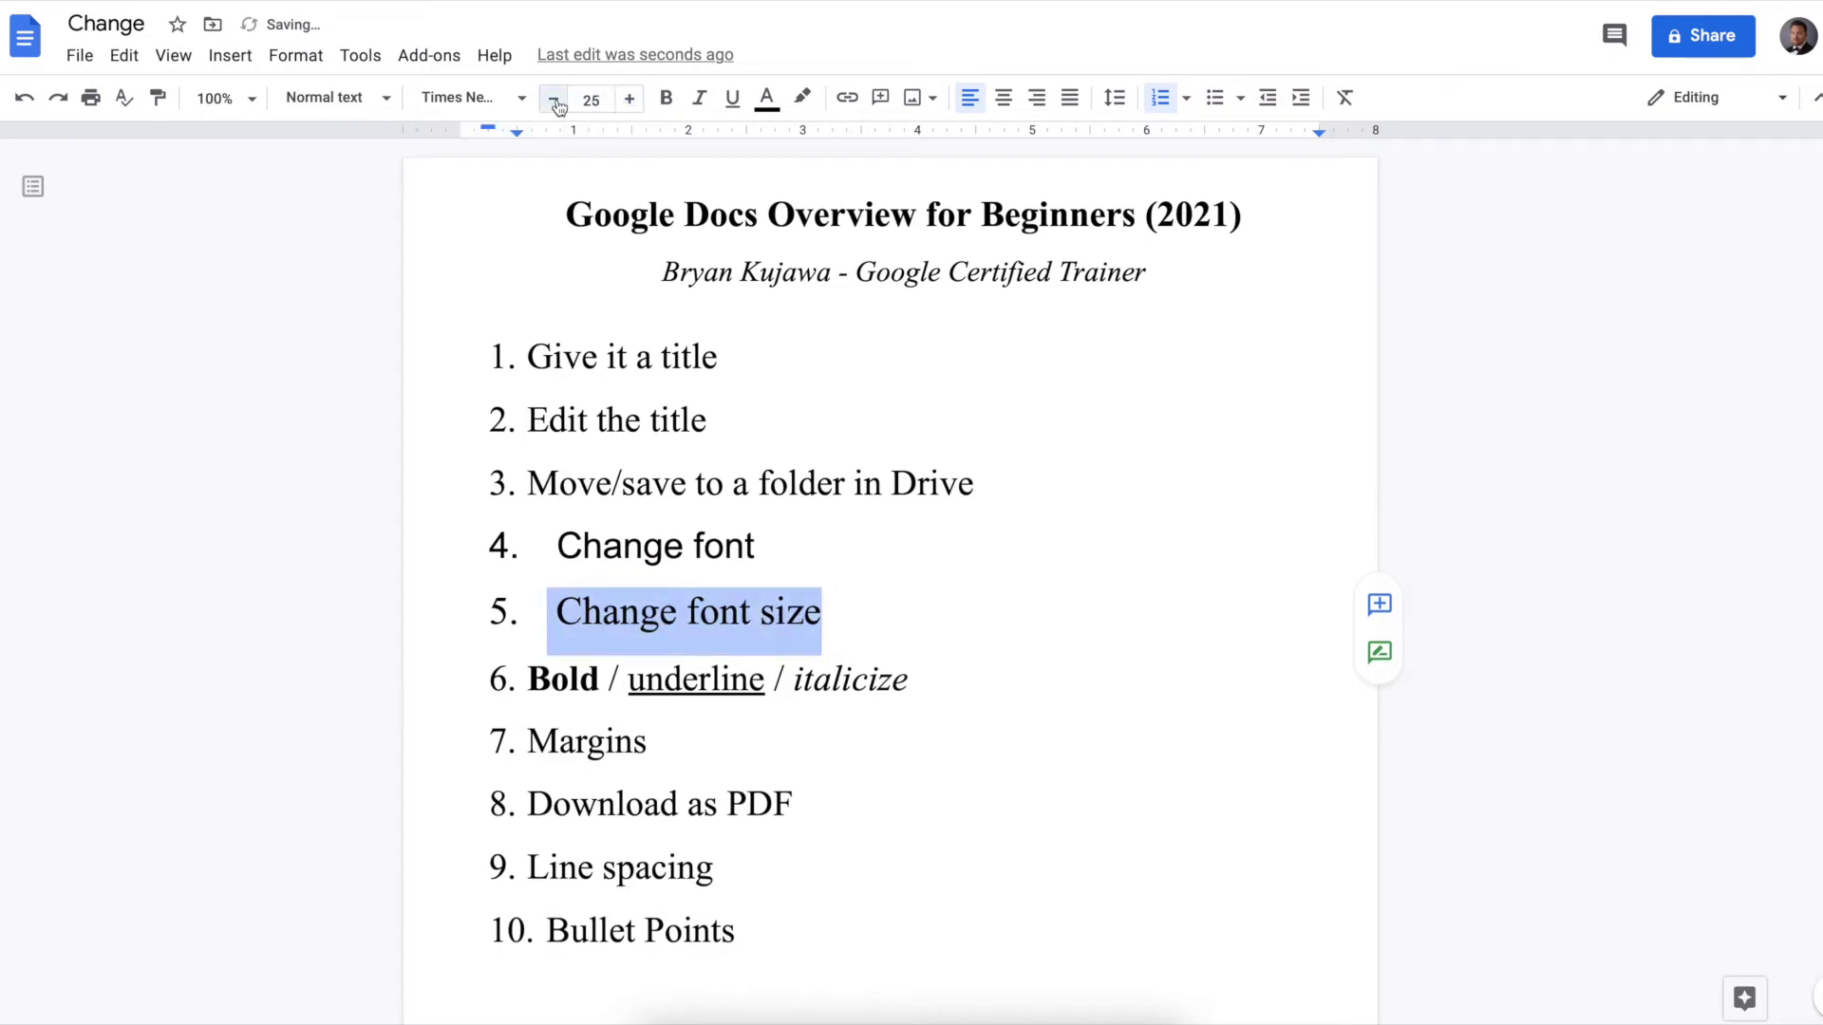
double_click(562, 682)
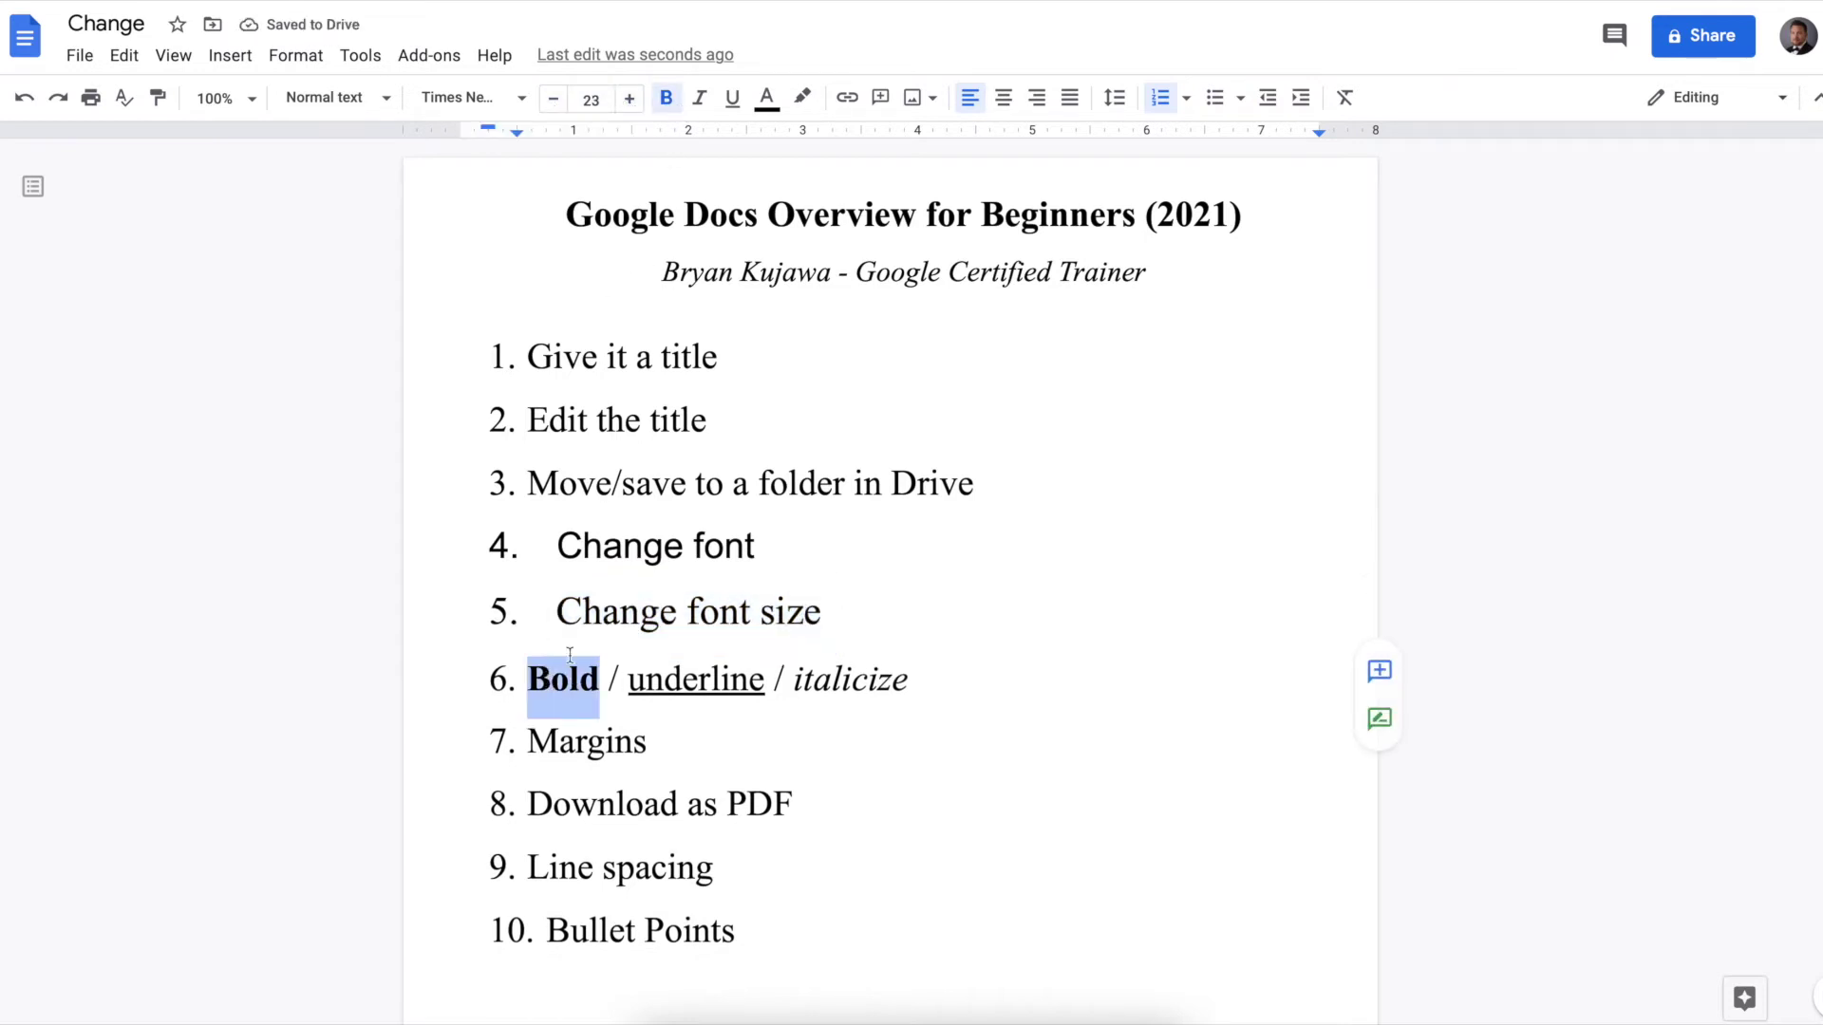
- Toggle bold on 'Bold' and underline on 'underline' off and back on in item 6
click(664, 111)
key(ctrl+b)
key(ctrl+b)
double_click(666, 685)
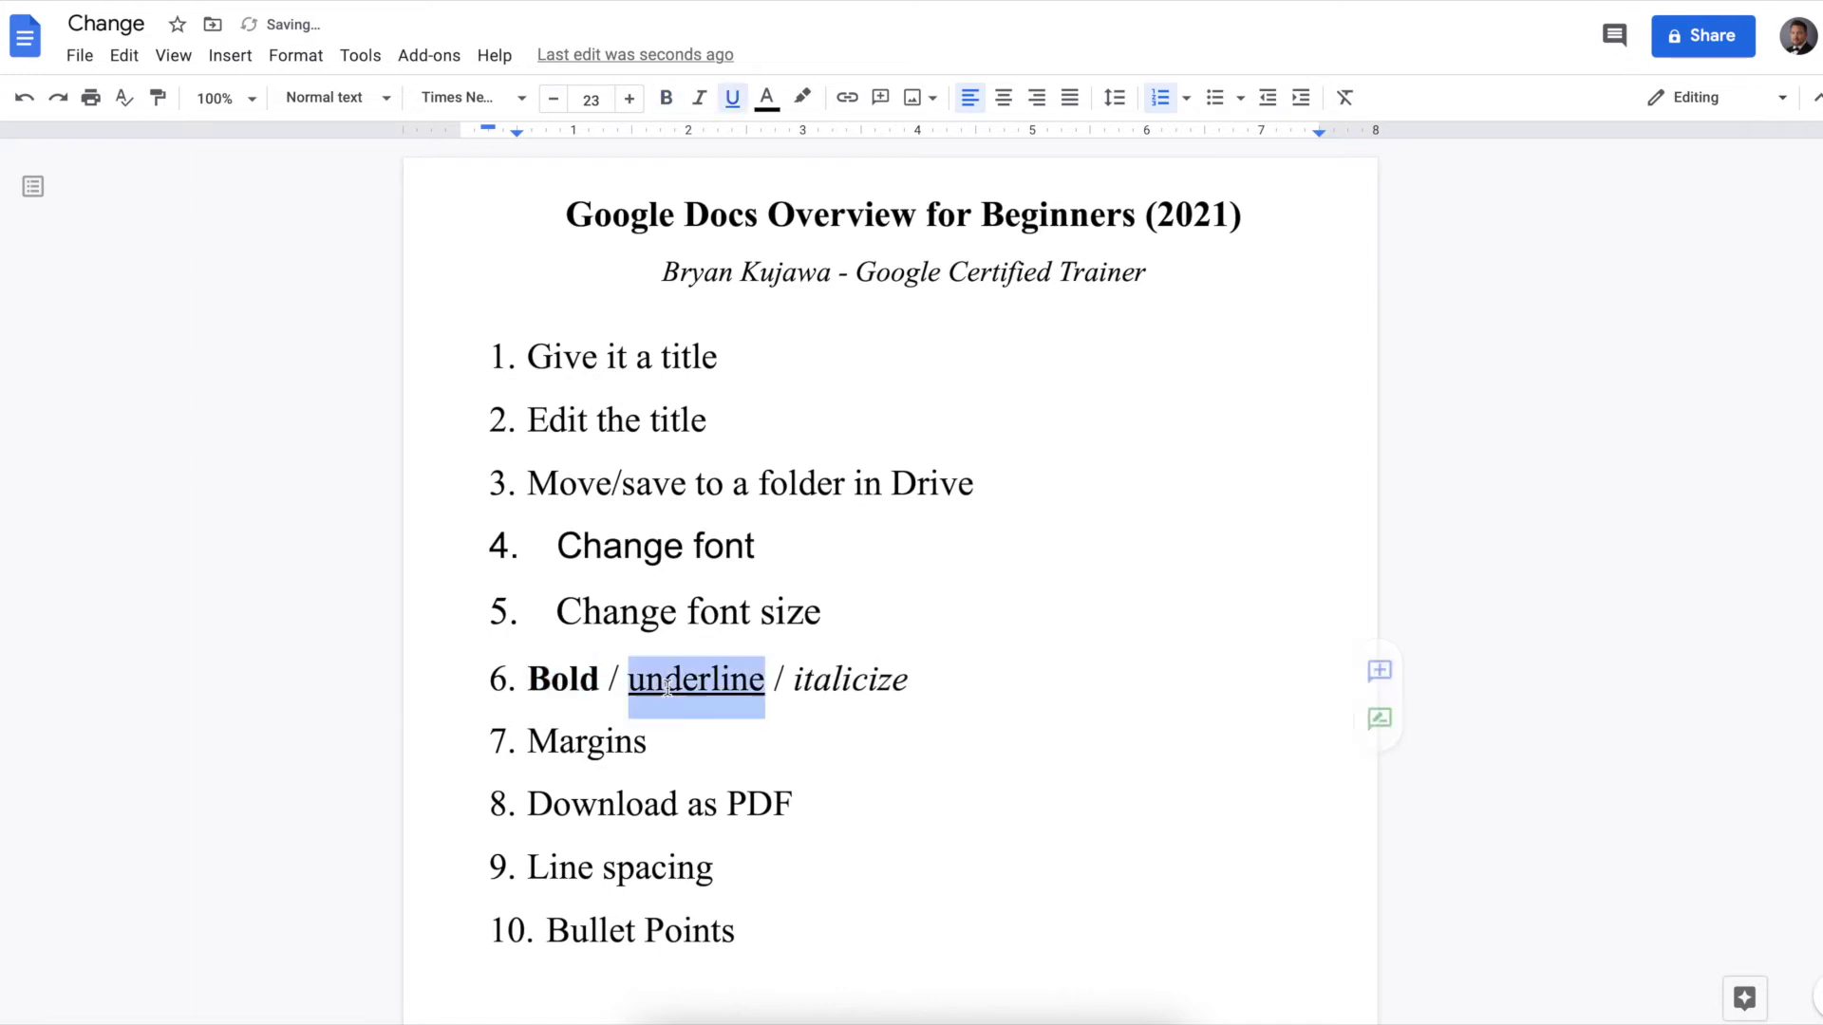
click(734, 103)
key(super+u)
key(super+u)
- Toggle italics on 'italicize' back to italic, then select 'Margins' and bring up the File commands
double_click(880, 687)
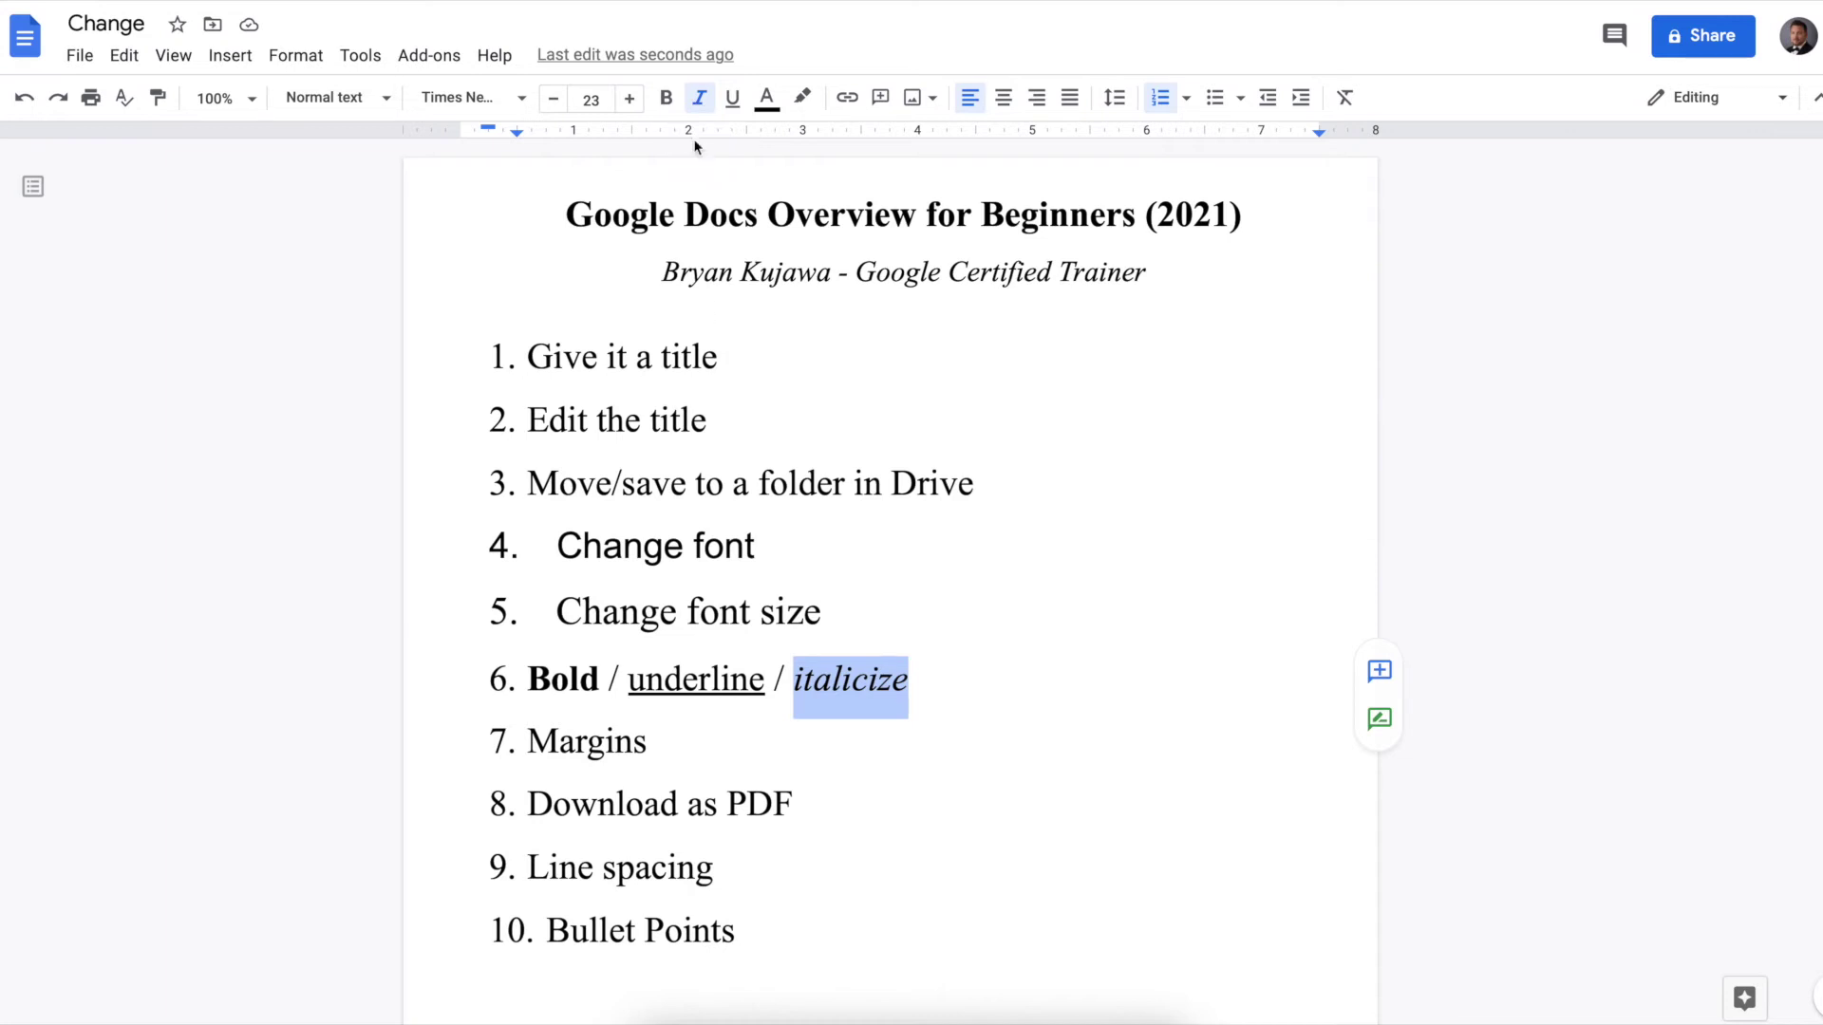
click(699, 103)
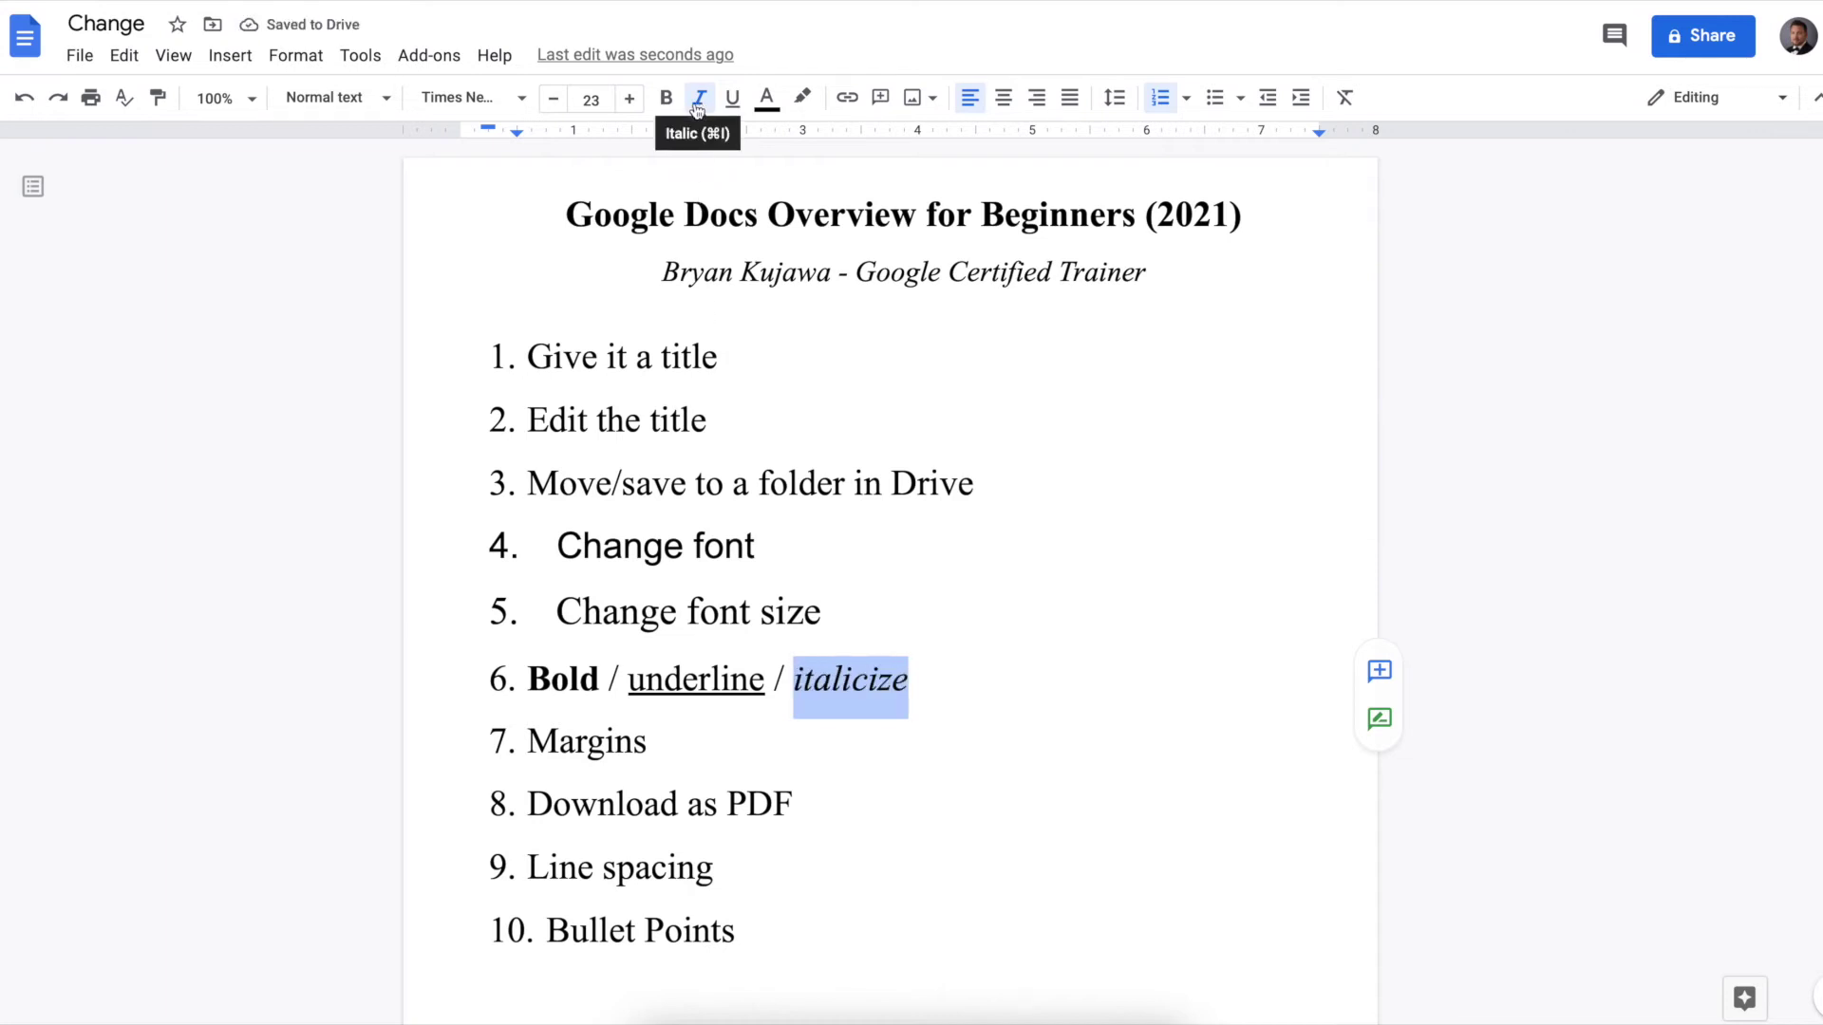
click(697, 111)
click(699, 102)
double_click(600, 741)
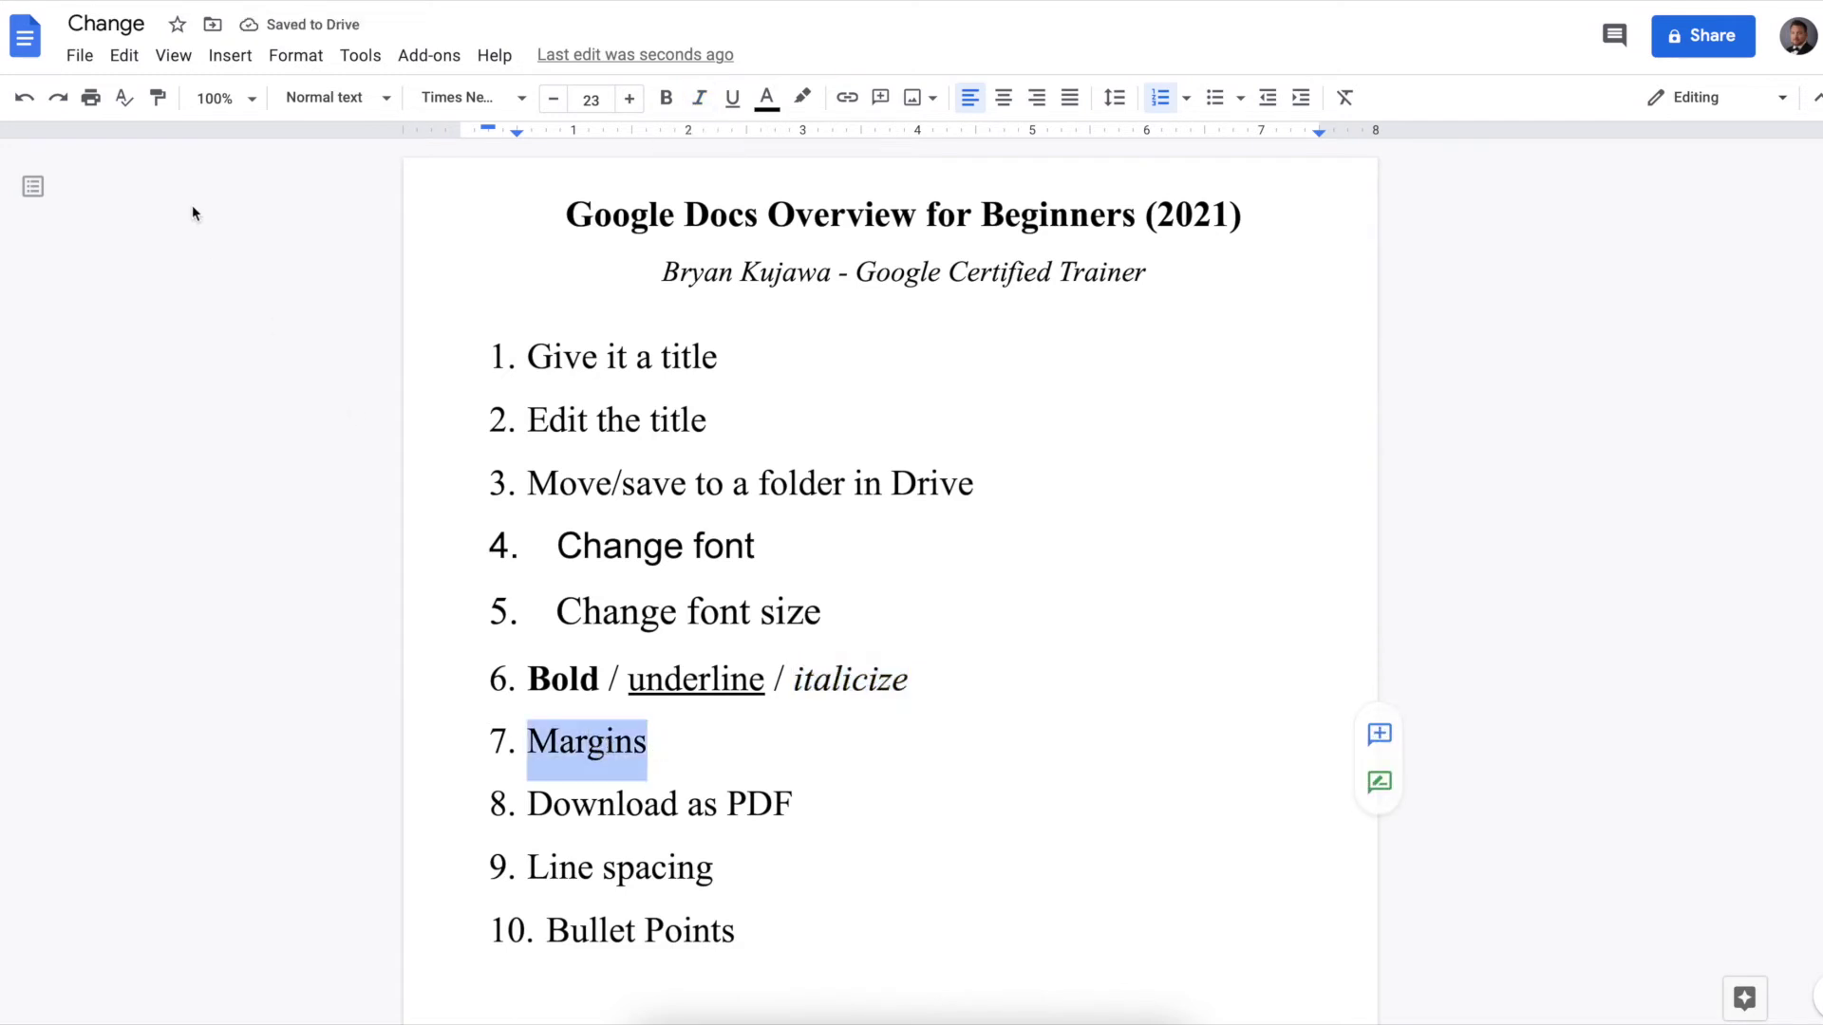
click(82, 60)
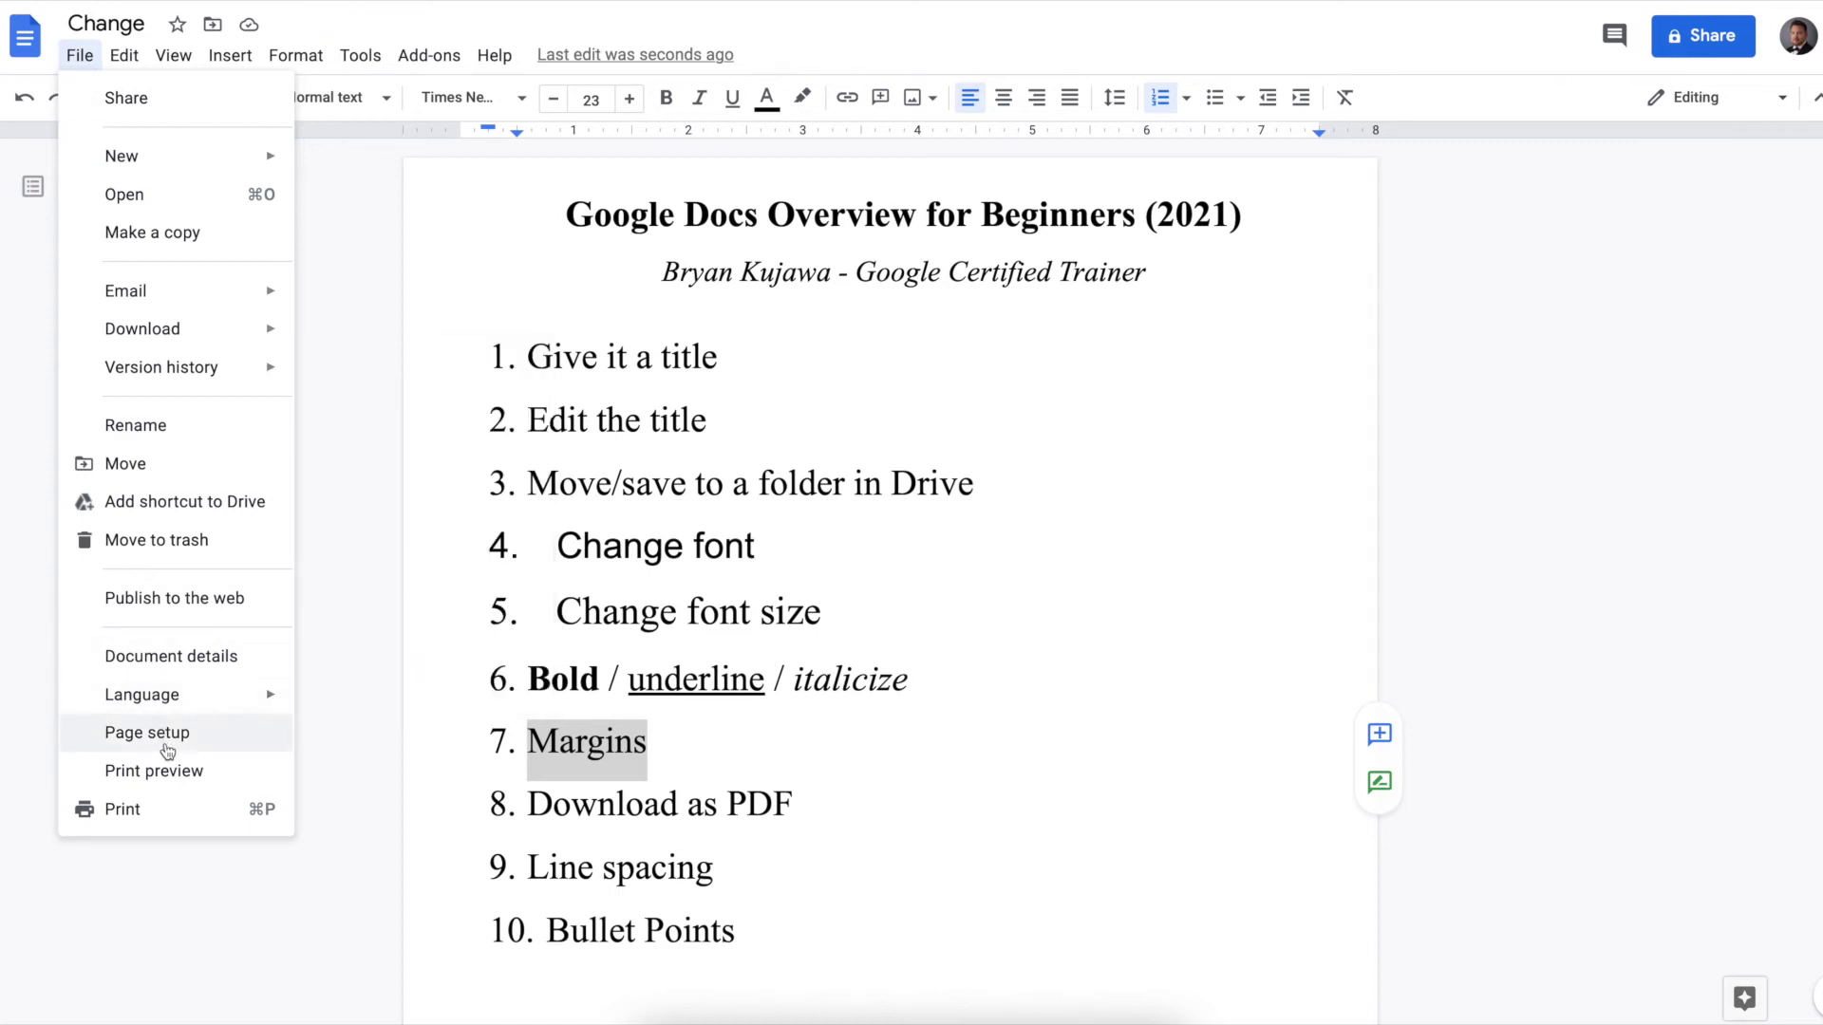
- In Page setup, change the top margin from 0.3 to 0.5 inches and apply it
click(147, 732)
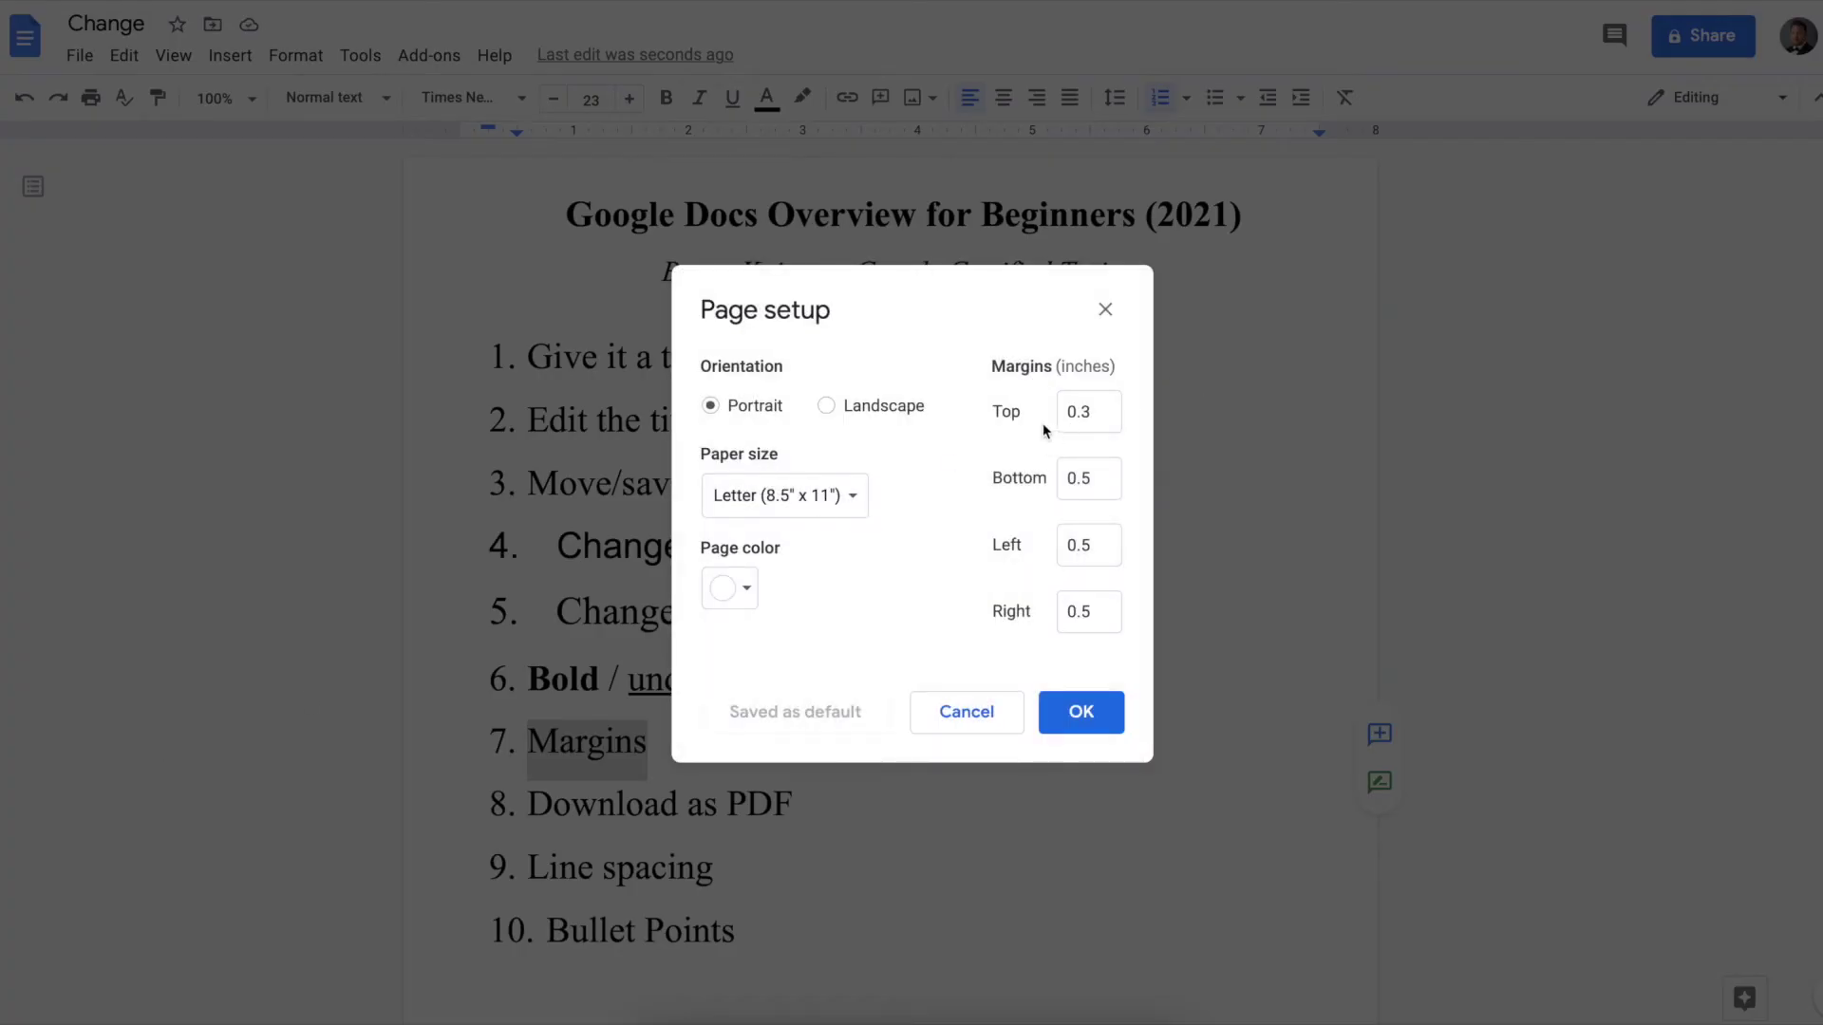
click(1099, 413)
key(BackSpace)
text(5)
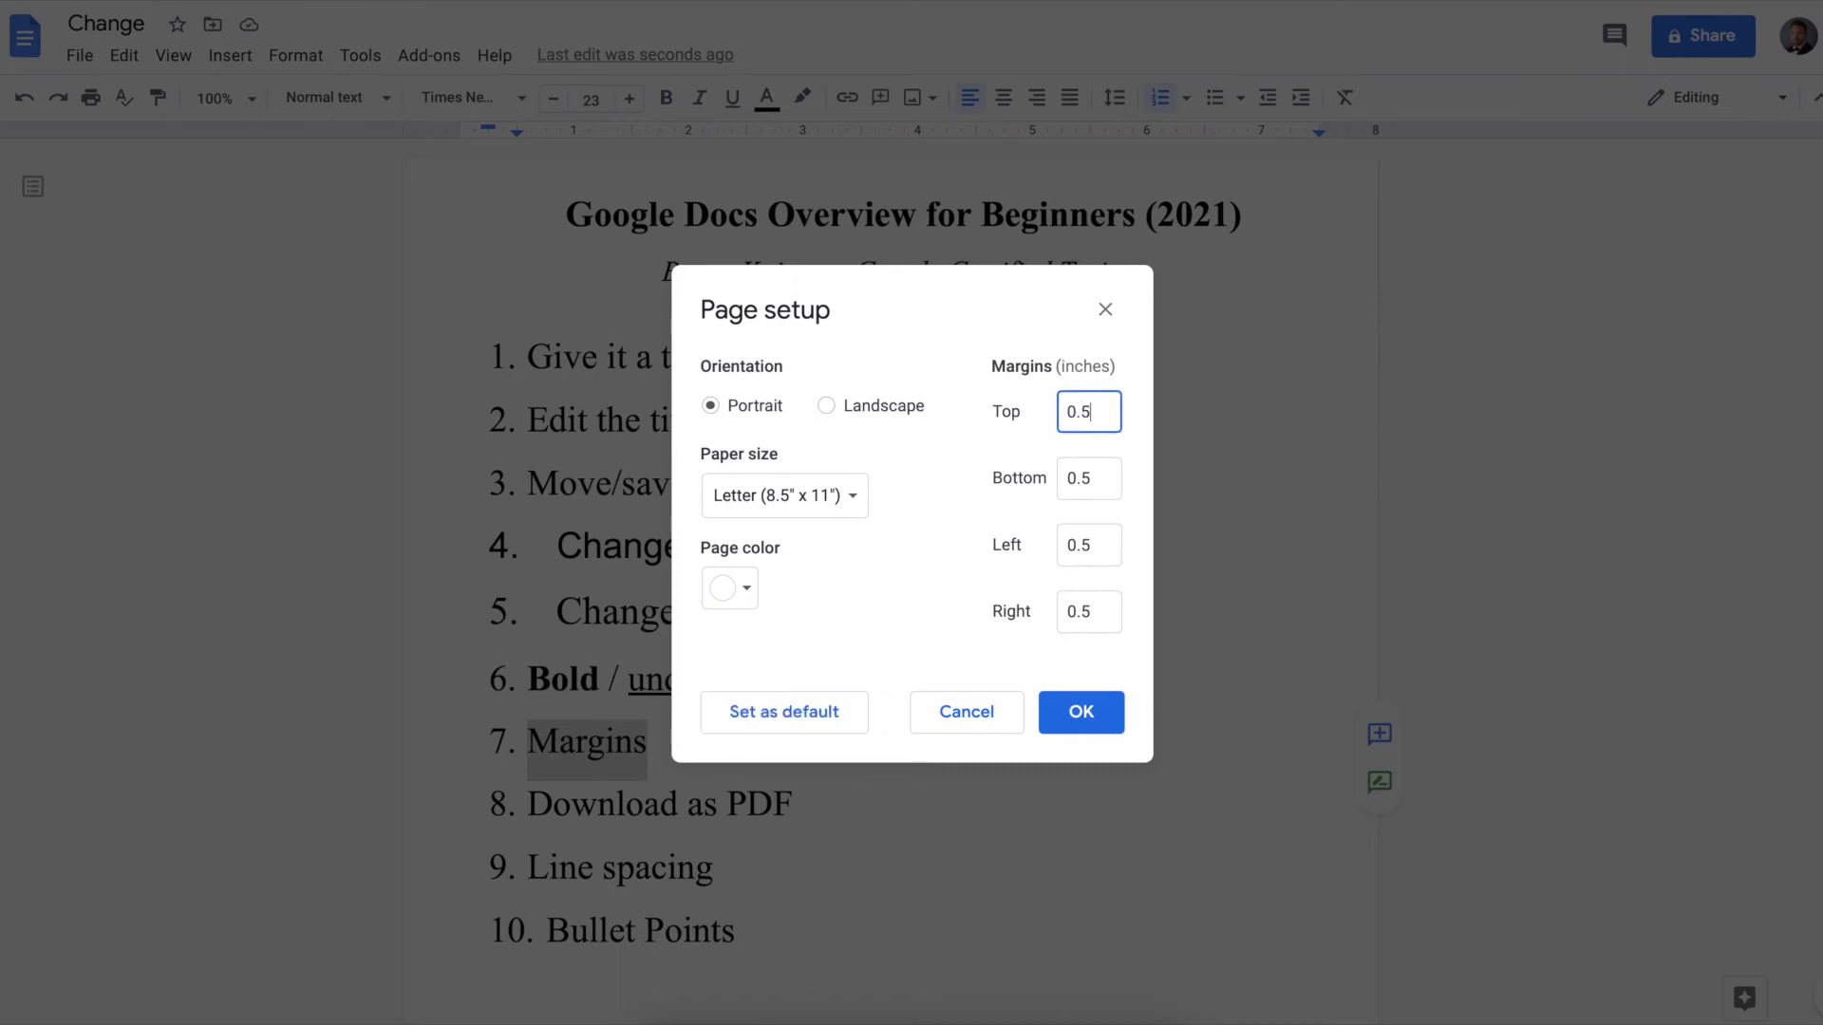
click(1077, 714)
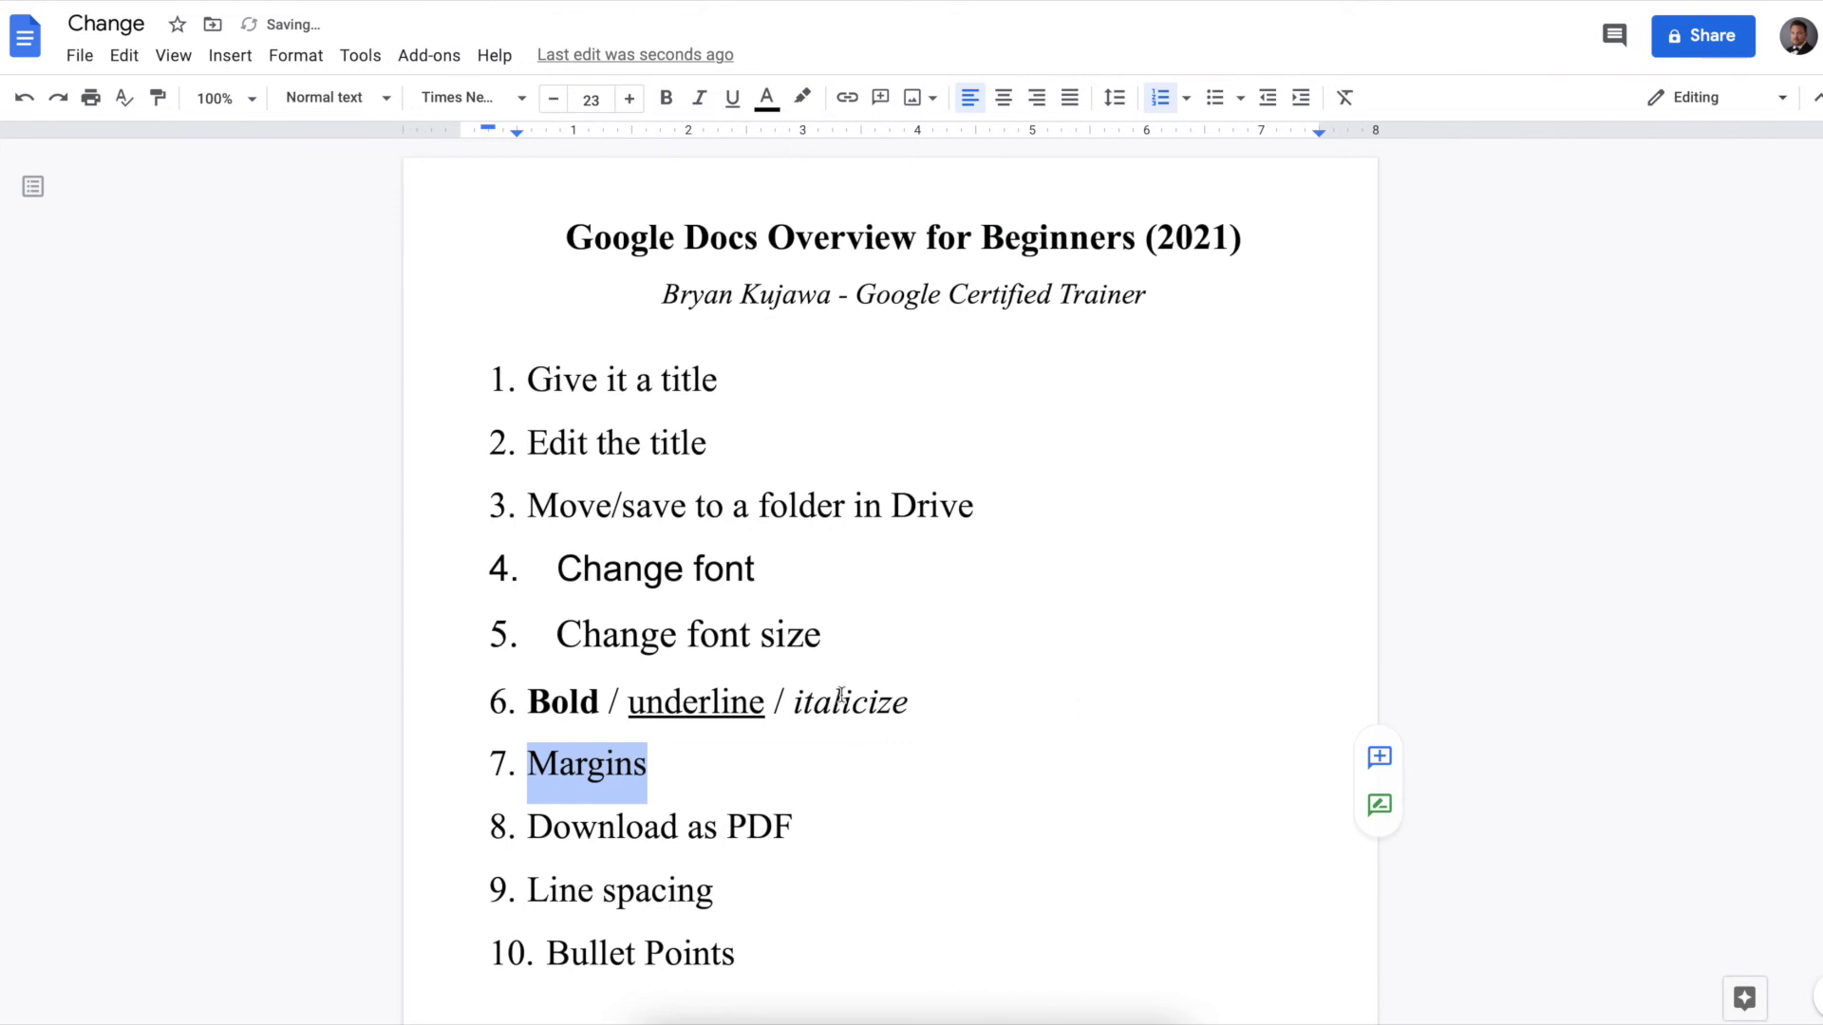
- Download the 'Change' document as a PDF via File > Download
triple_click(690, 832)
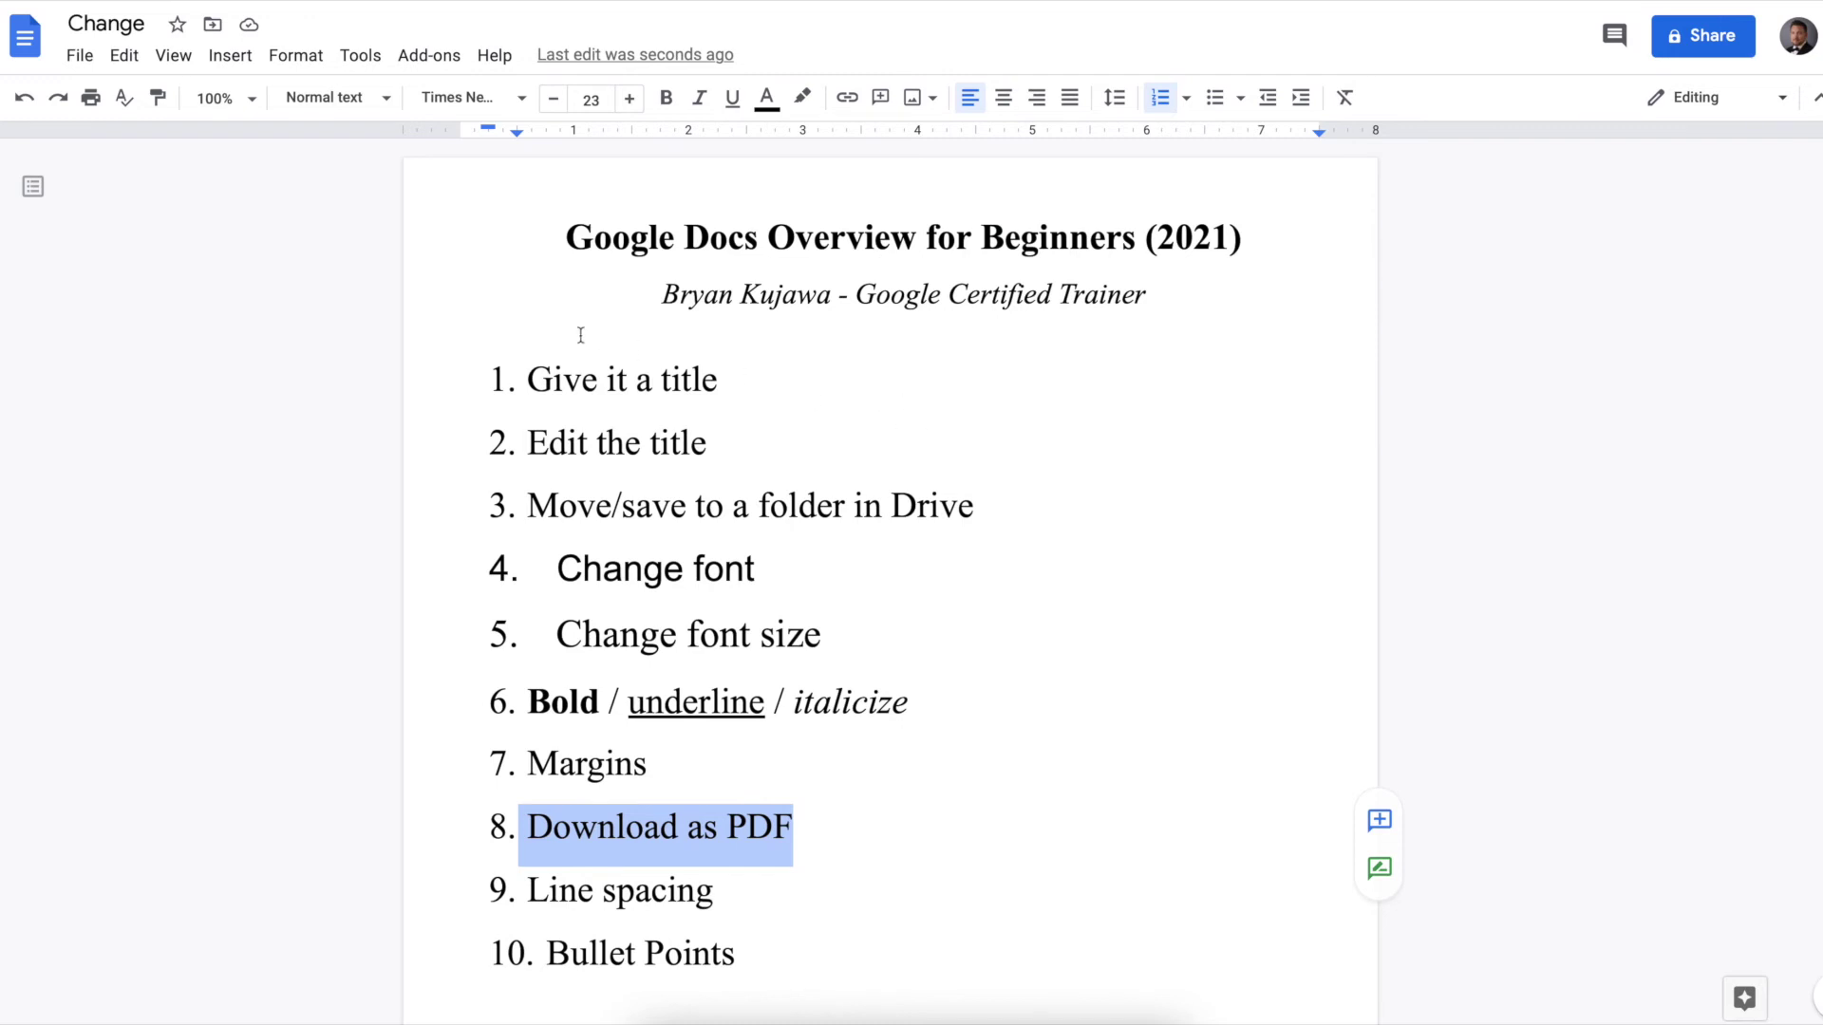
click(80, 56)
mouse_move(142, 329)
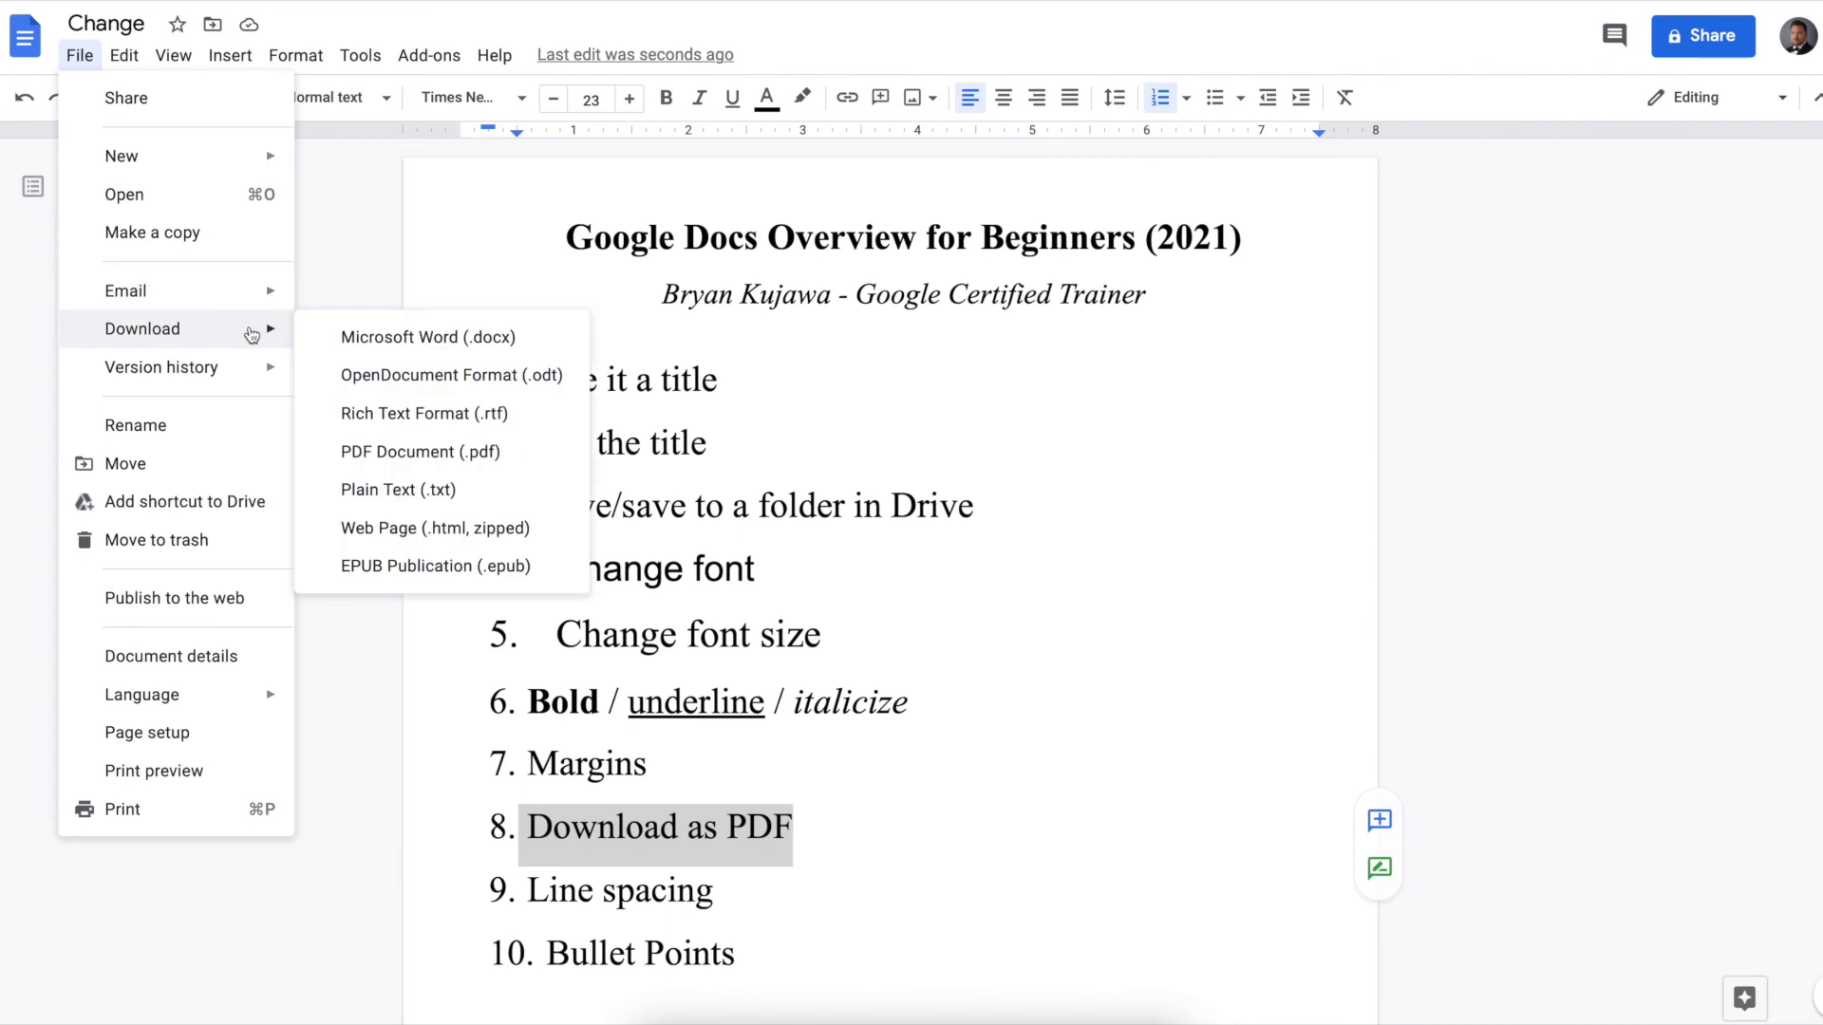
click(452, 457)
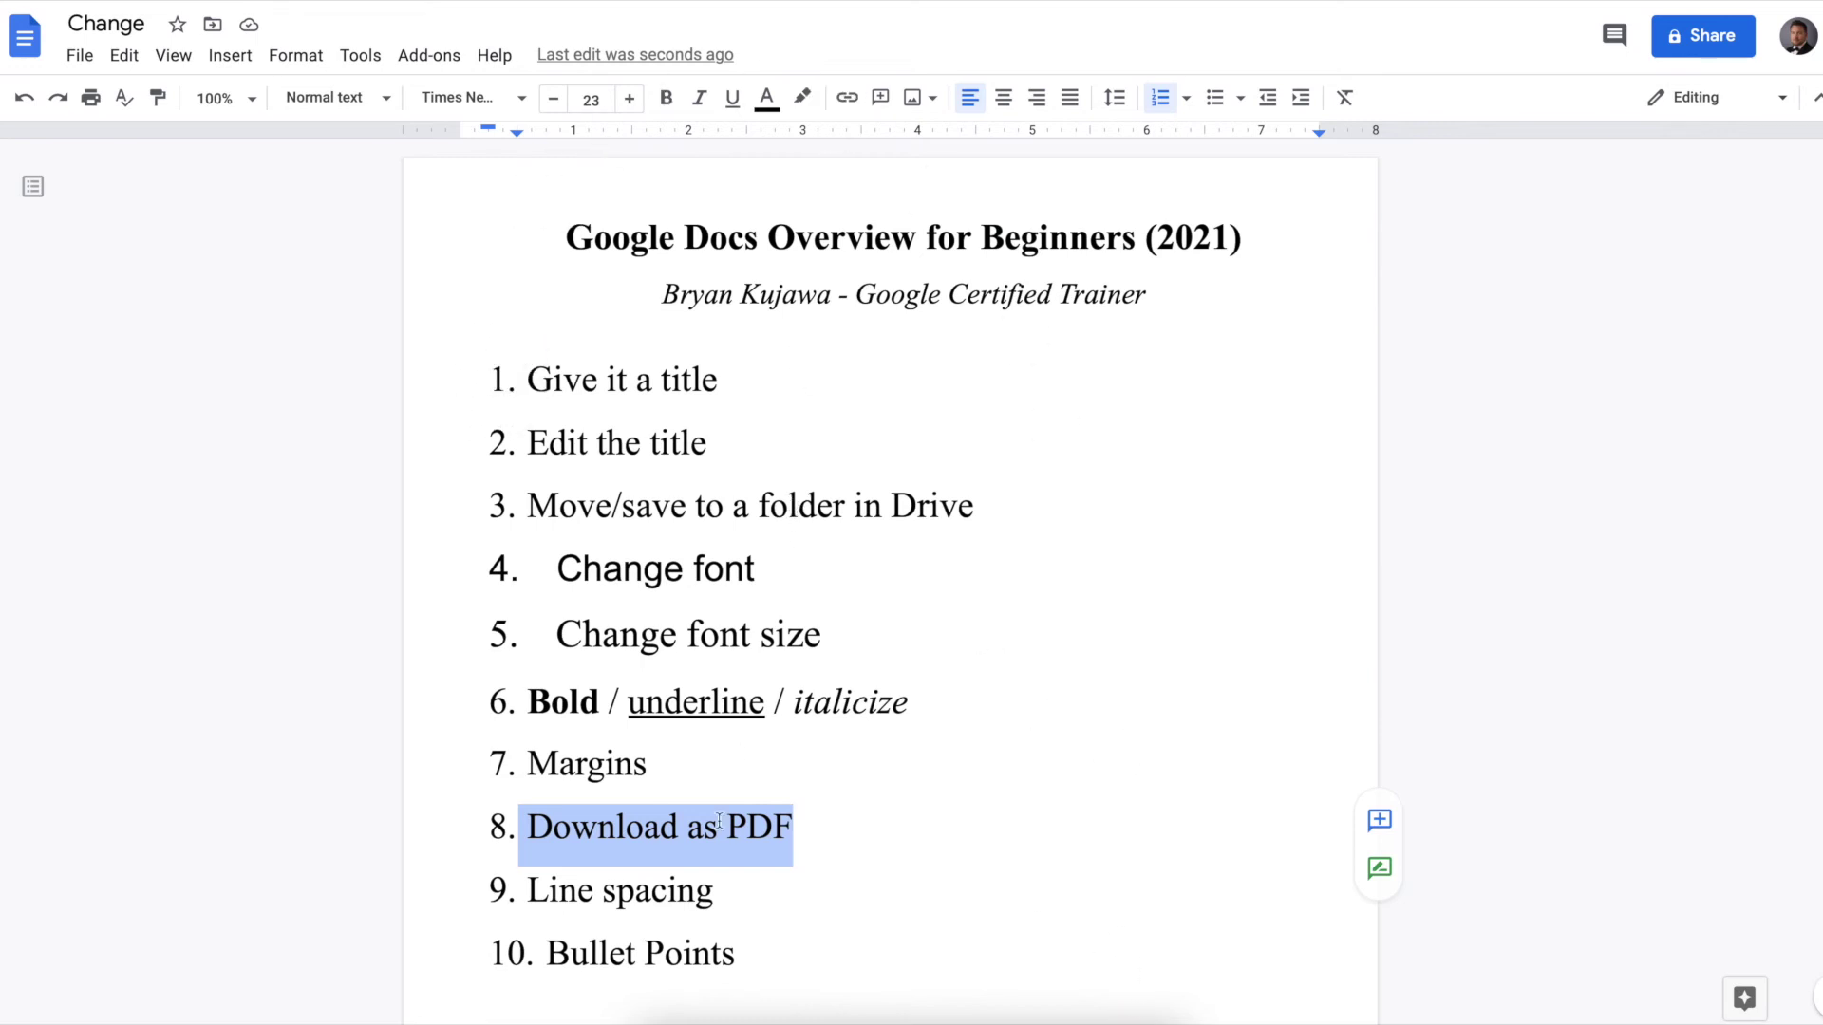
double_click(662, 883)
click(664, 885)
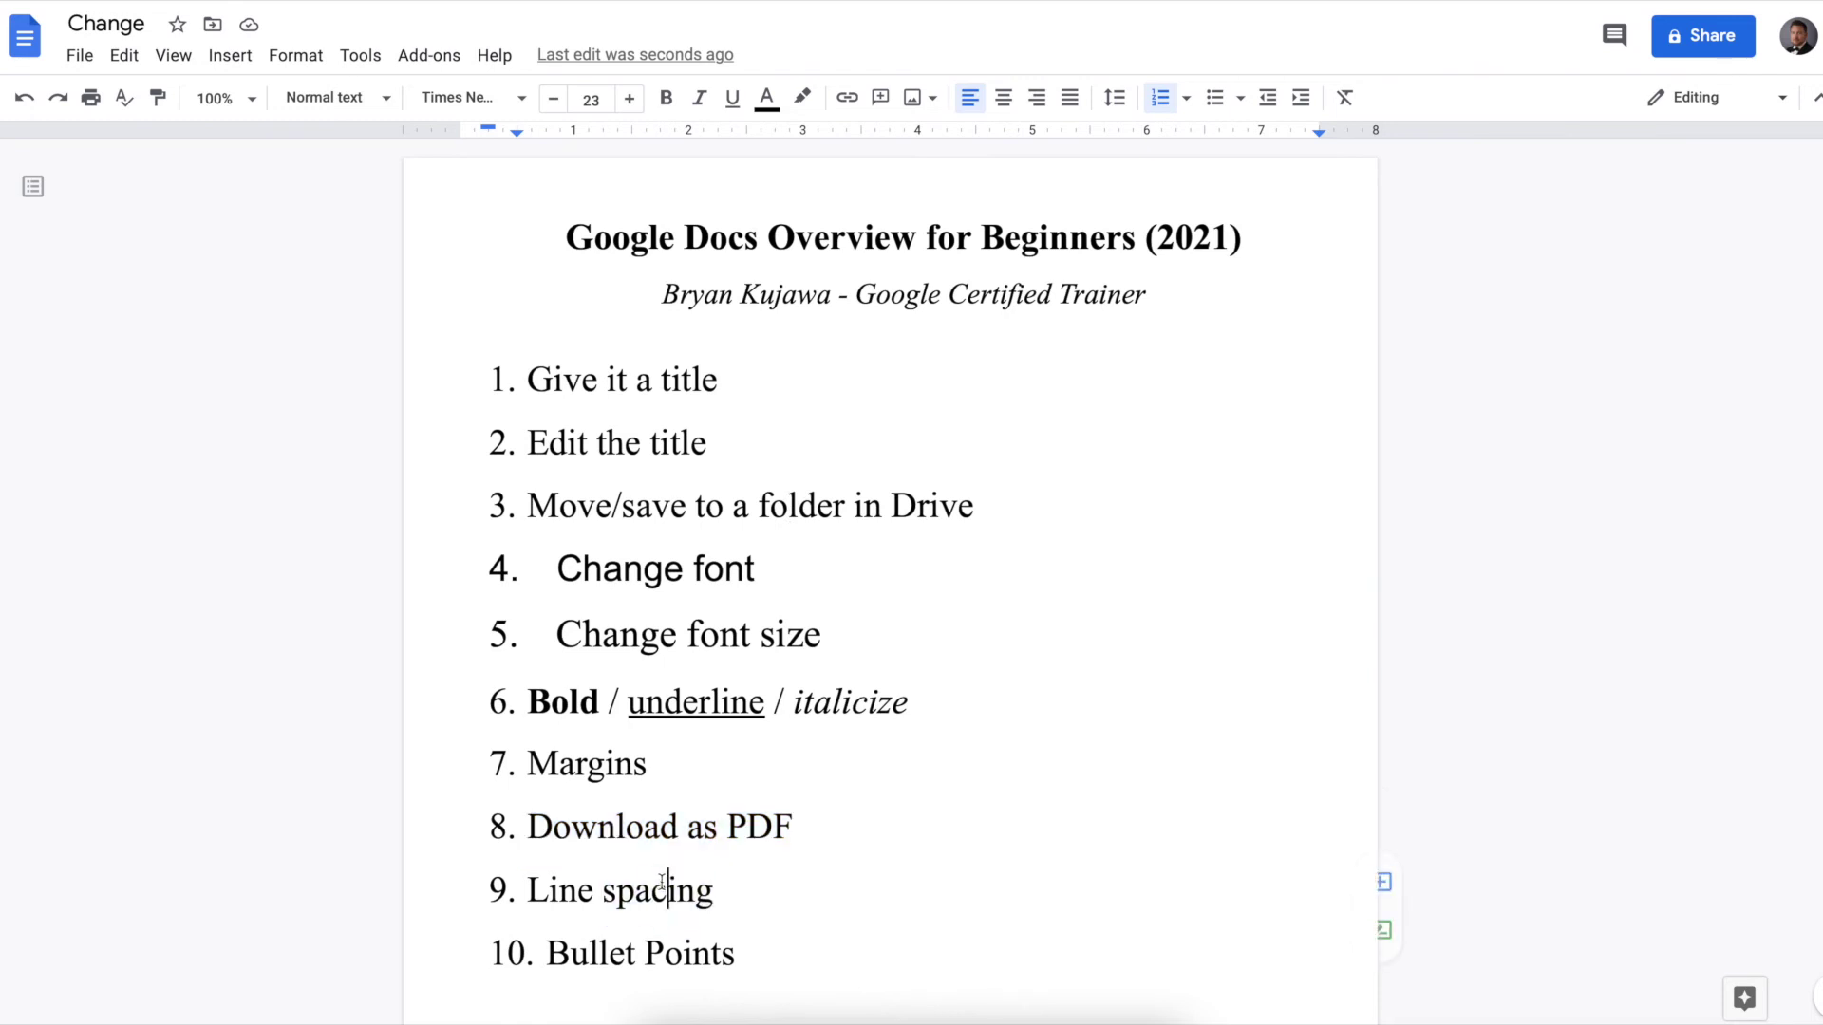
key(ctrl+a)
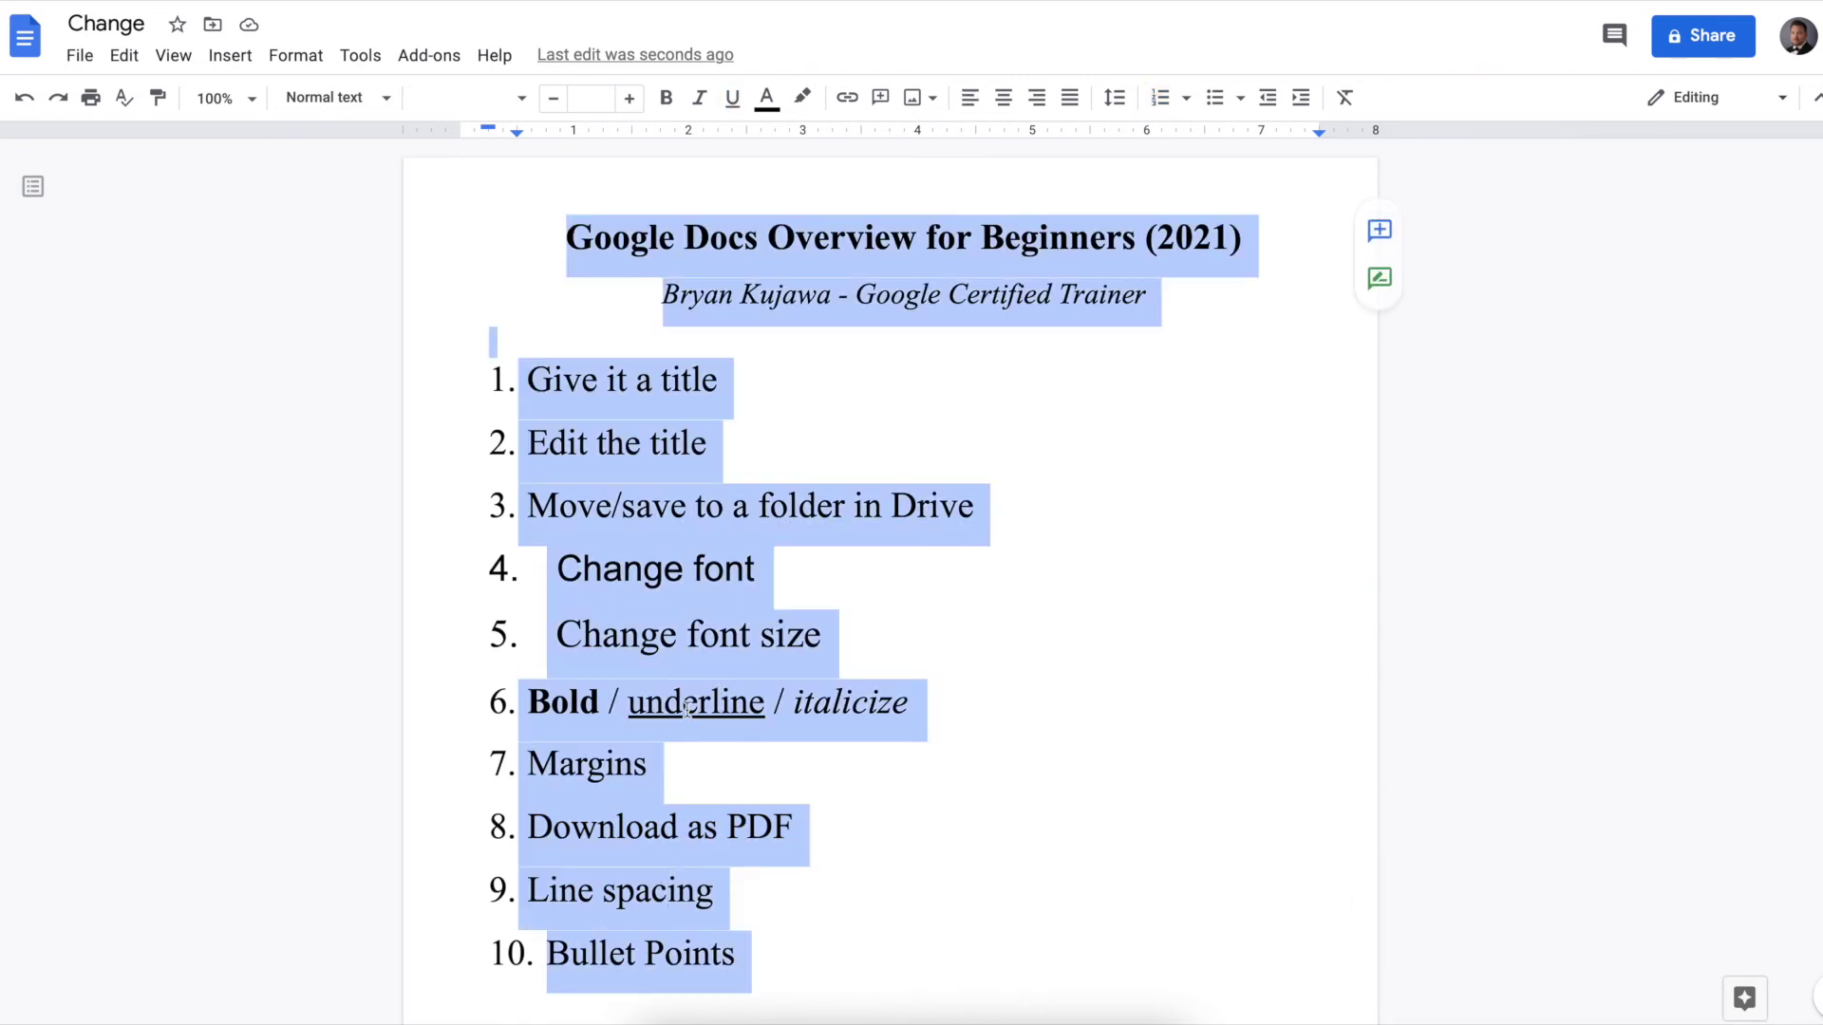
click(1116, 100)
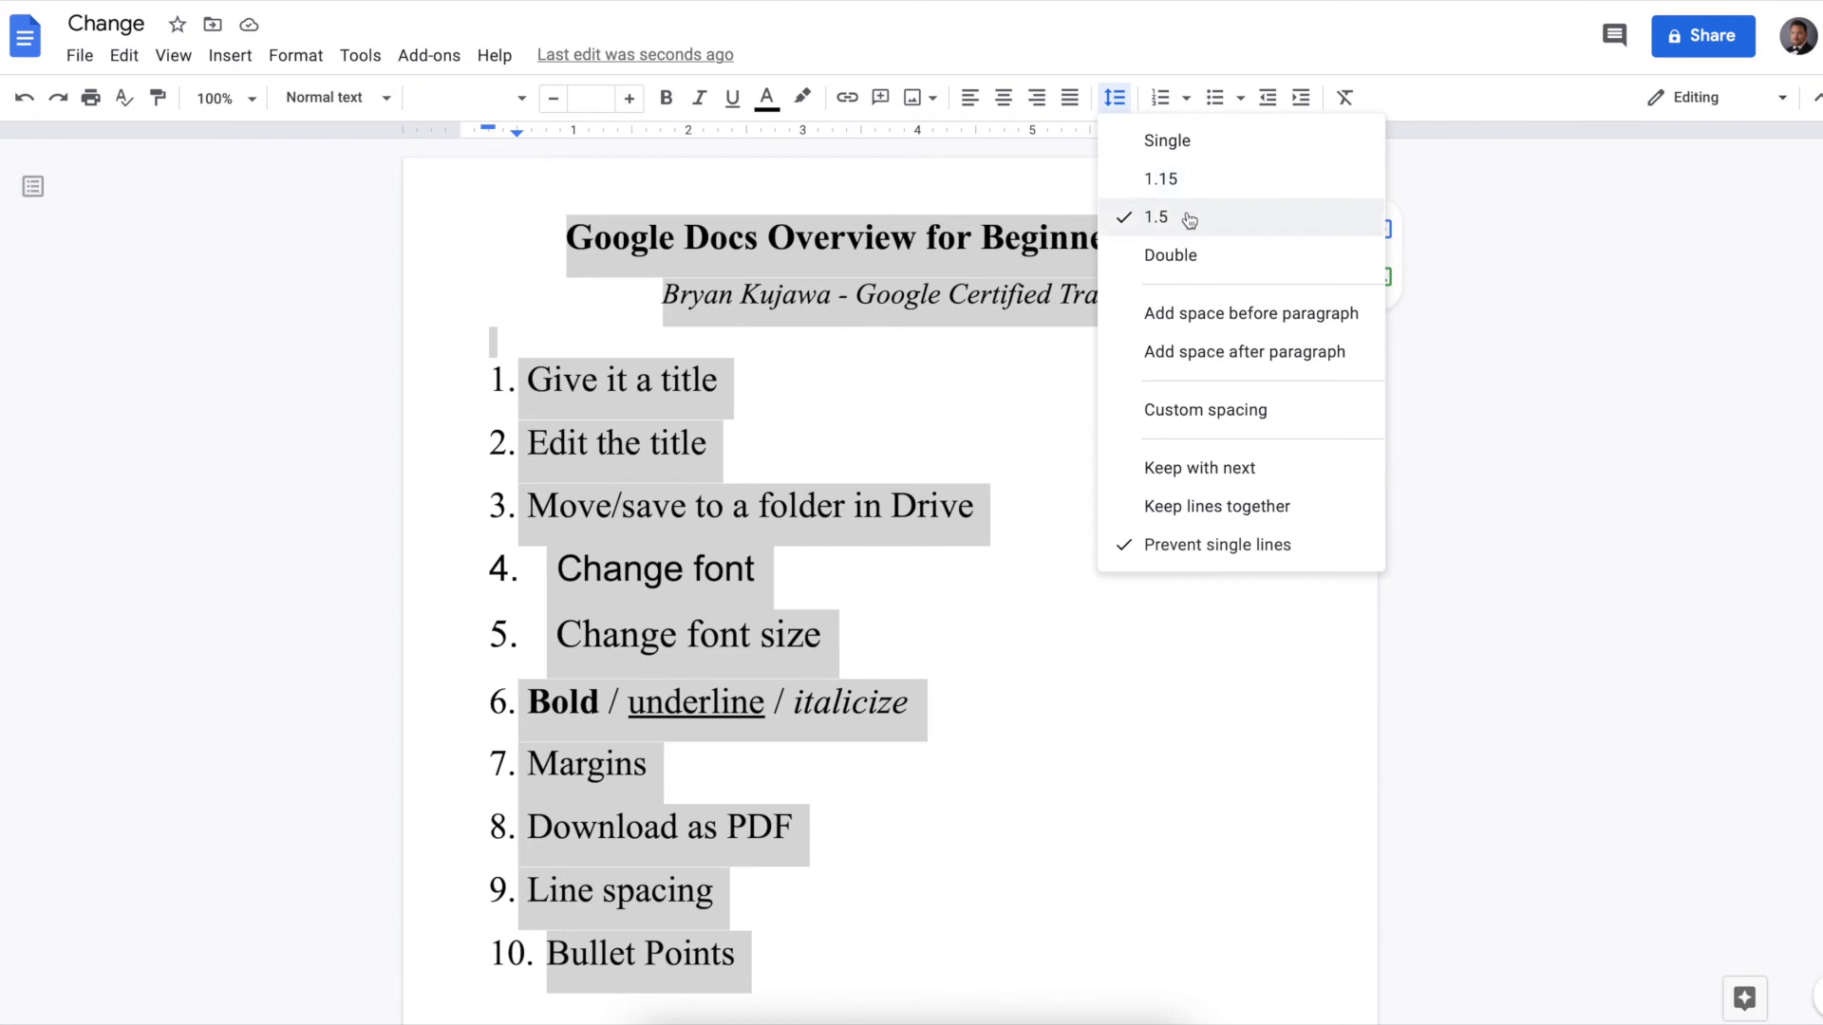
click(1178, 148)
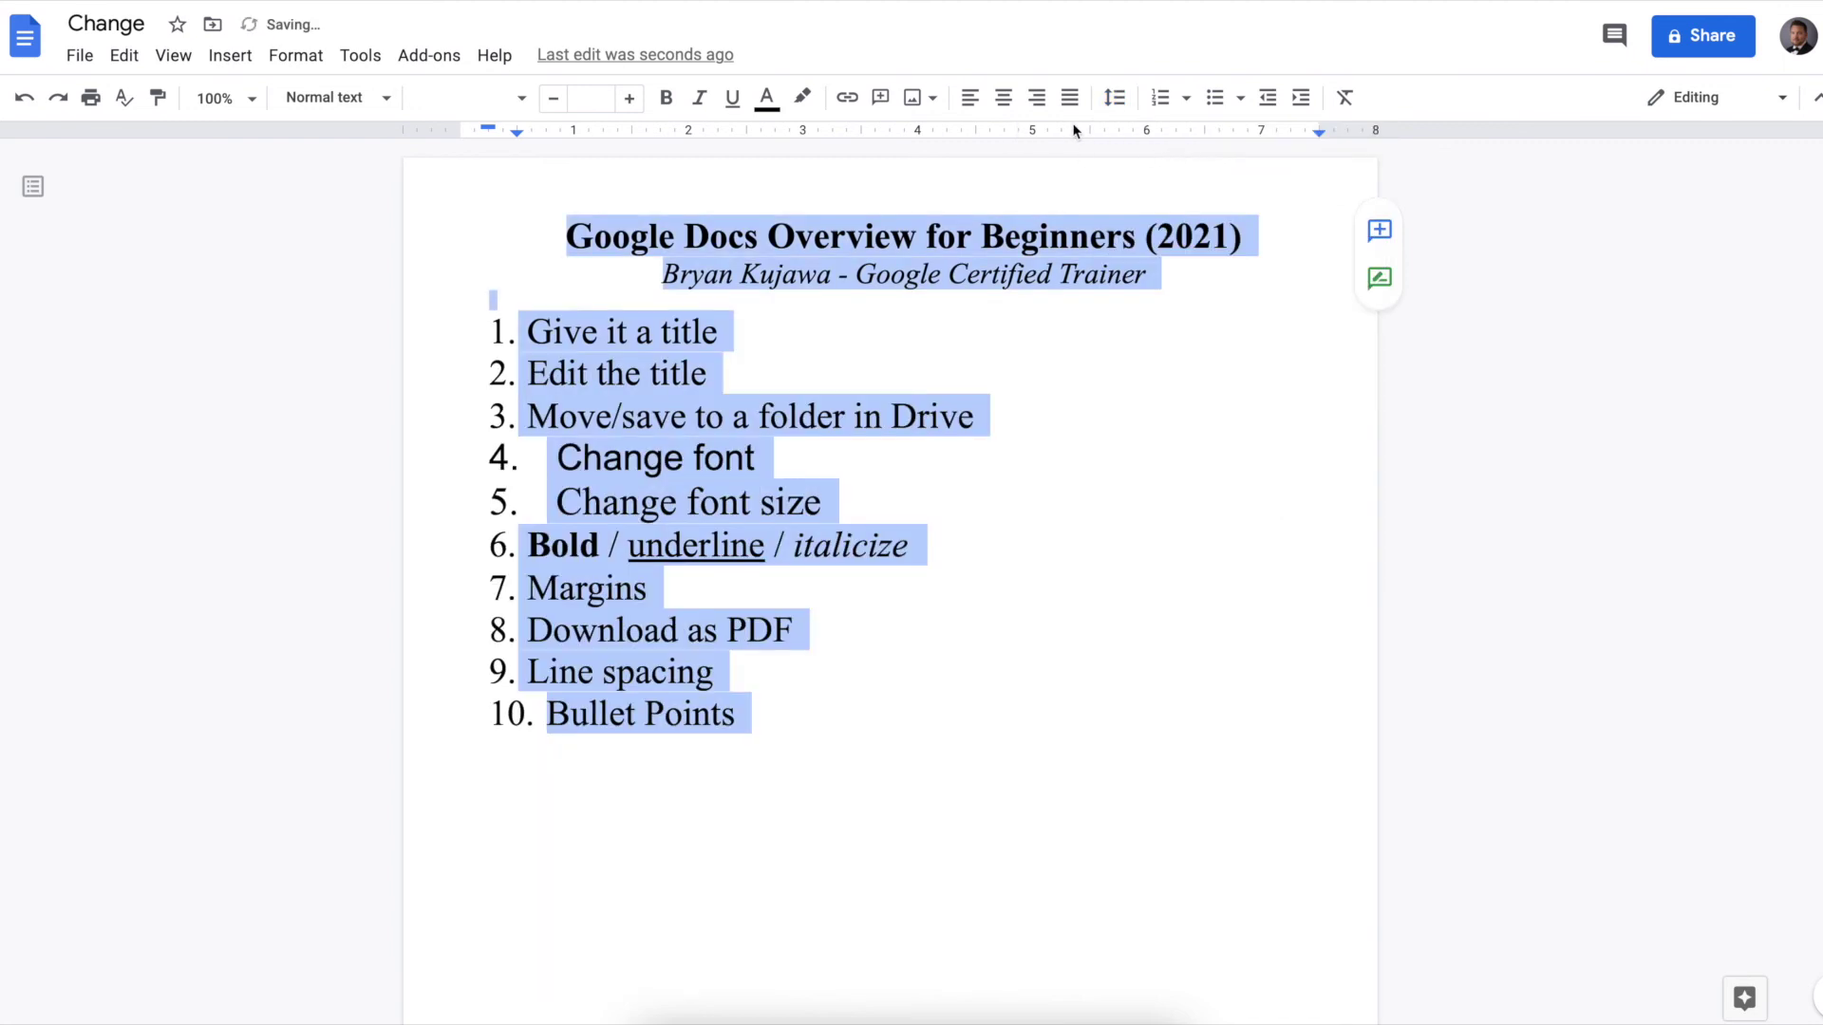
click(1113, 98)
click(1168, 176)
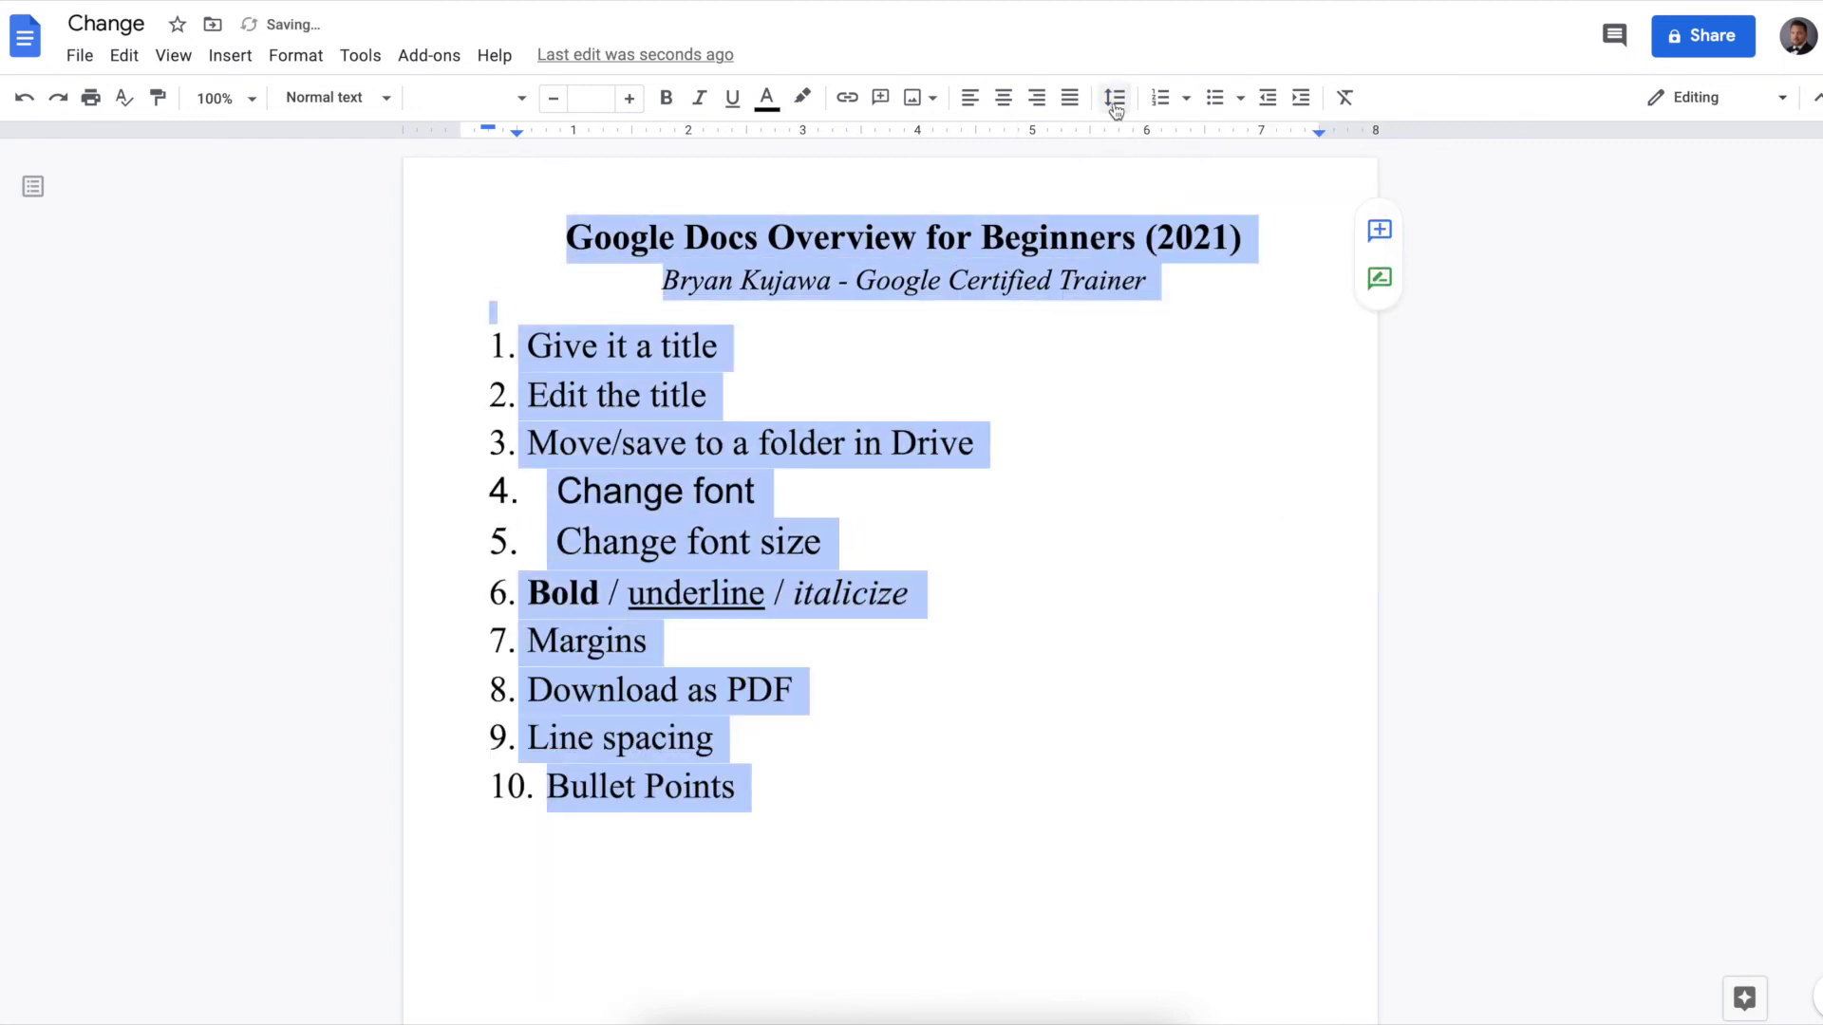
click(1114, 101)
click(1158, 215)
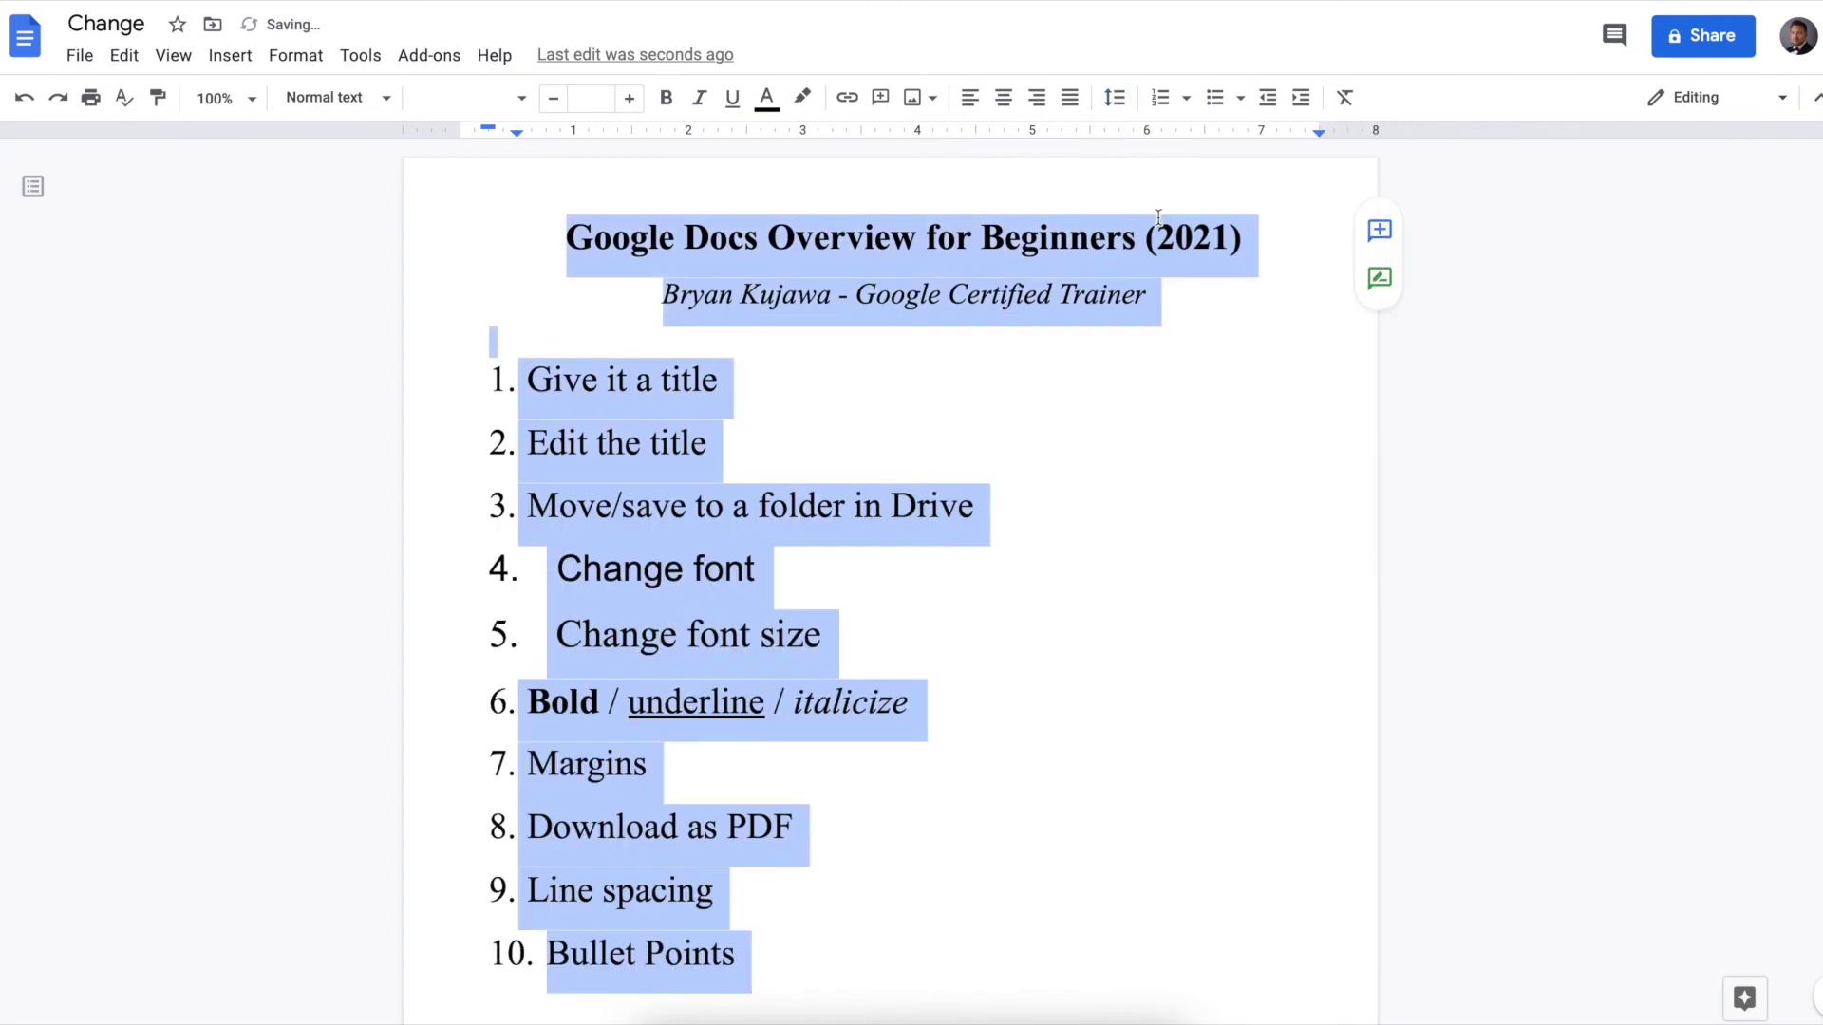
click(1114, 99)
click(1178, 258)
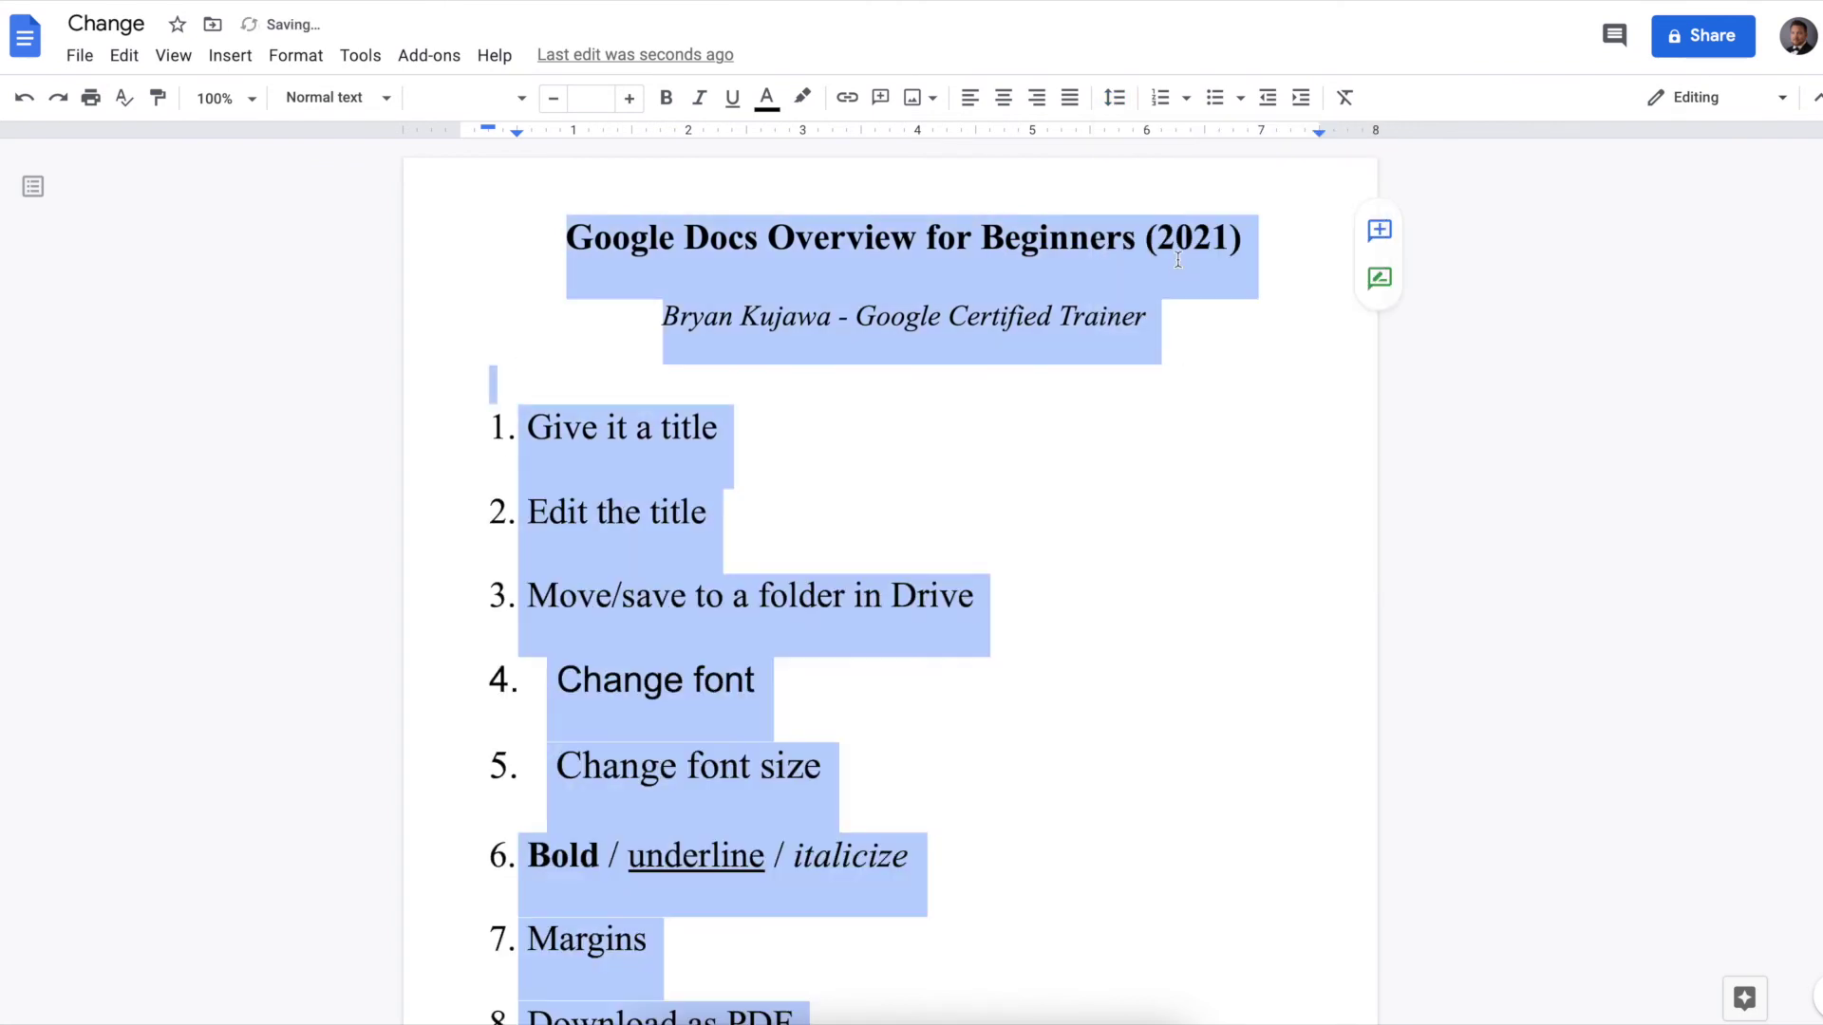
click(1115, 97)
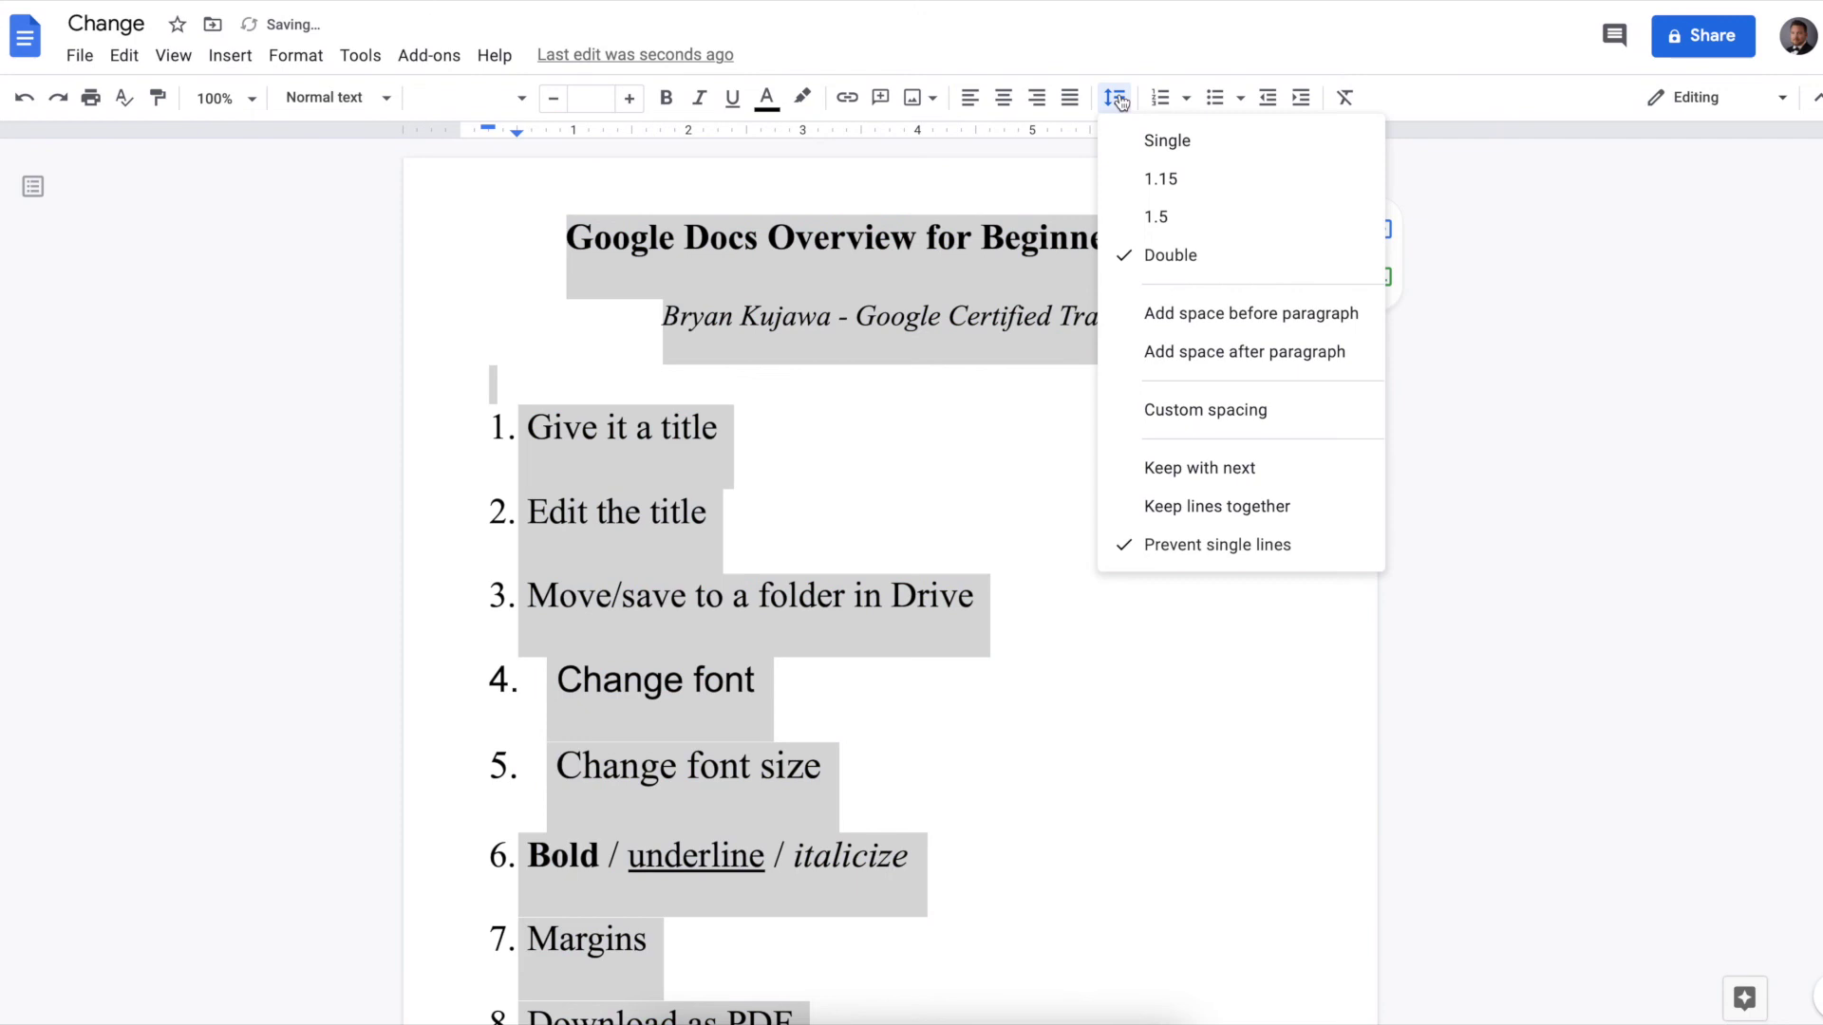
click(1176, 212)
click(981, 533)
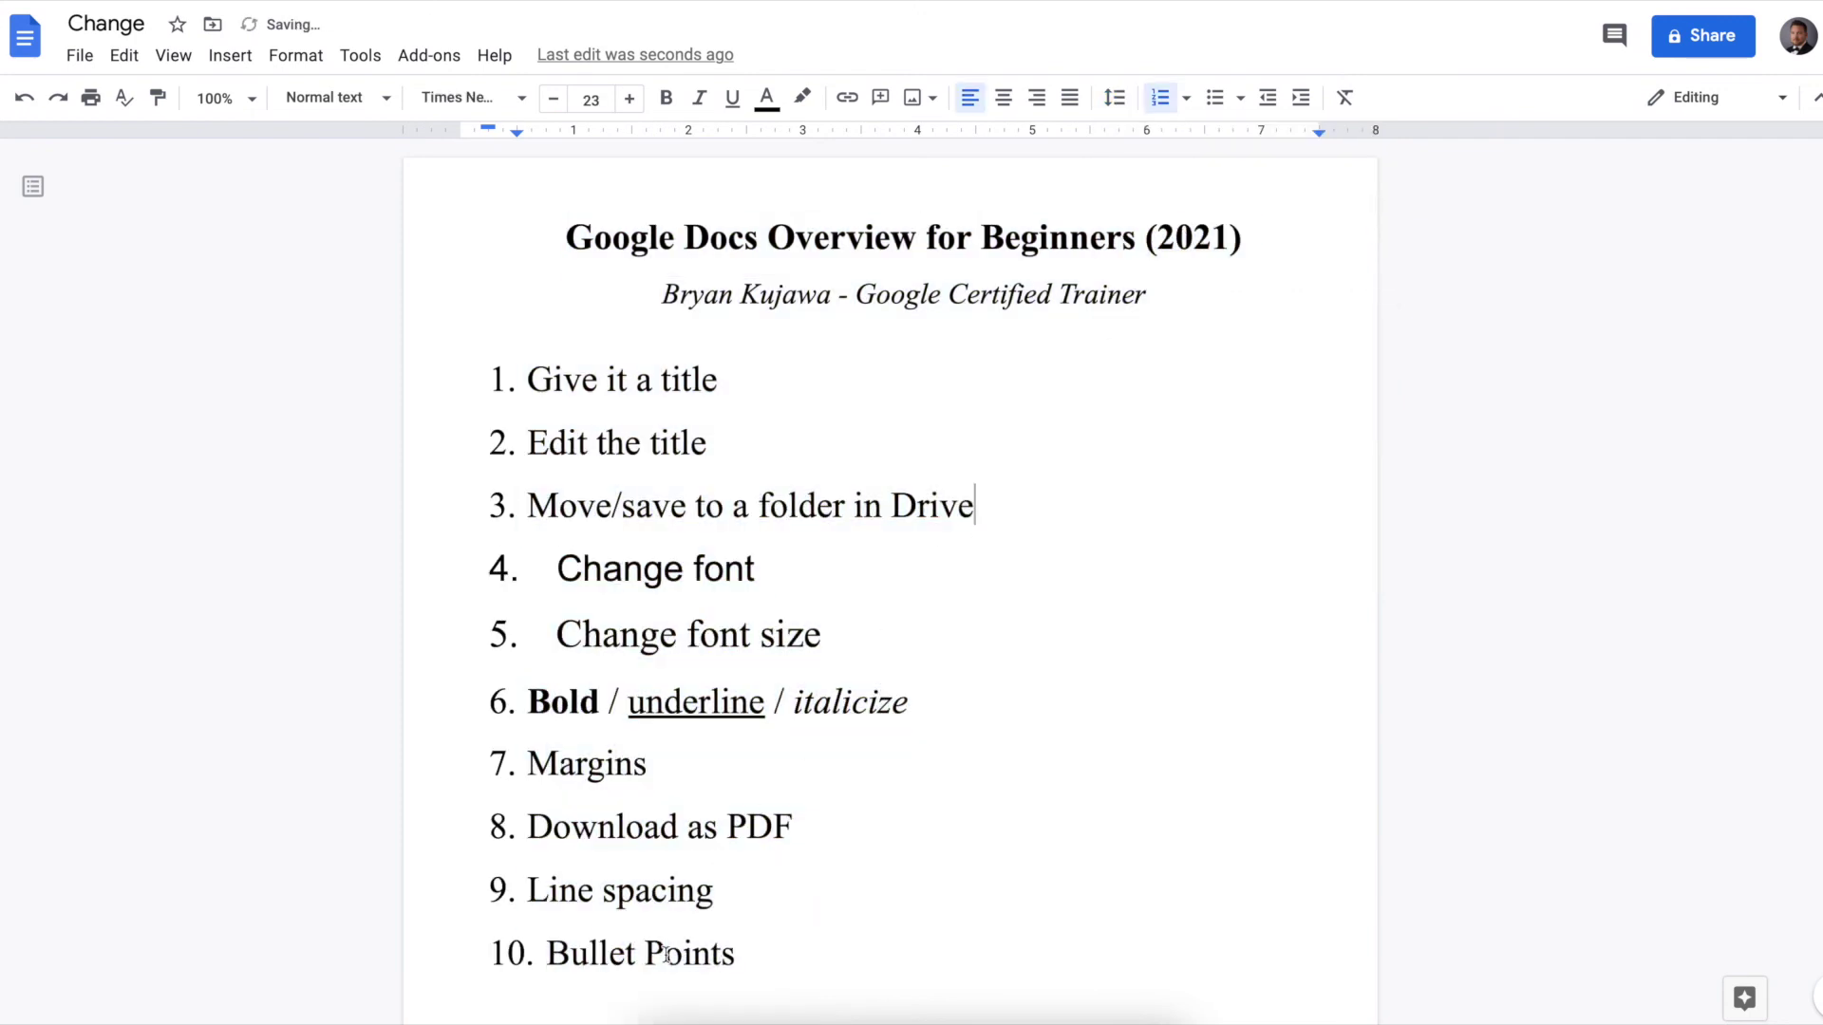
- Add 'List 1' and 'List 2' on new lines below Bullet Points and select both
click(737, 955)
drag(739, 954, 547, 957)
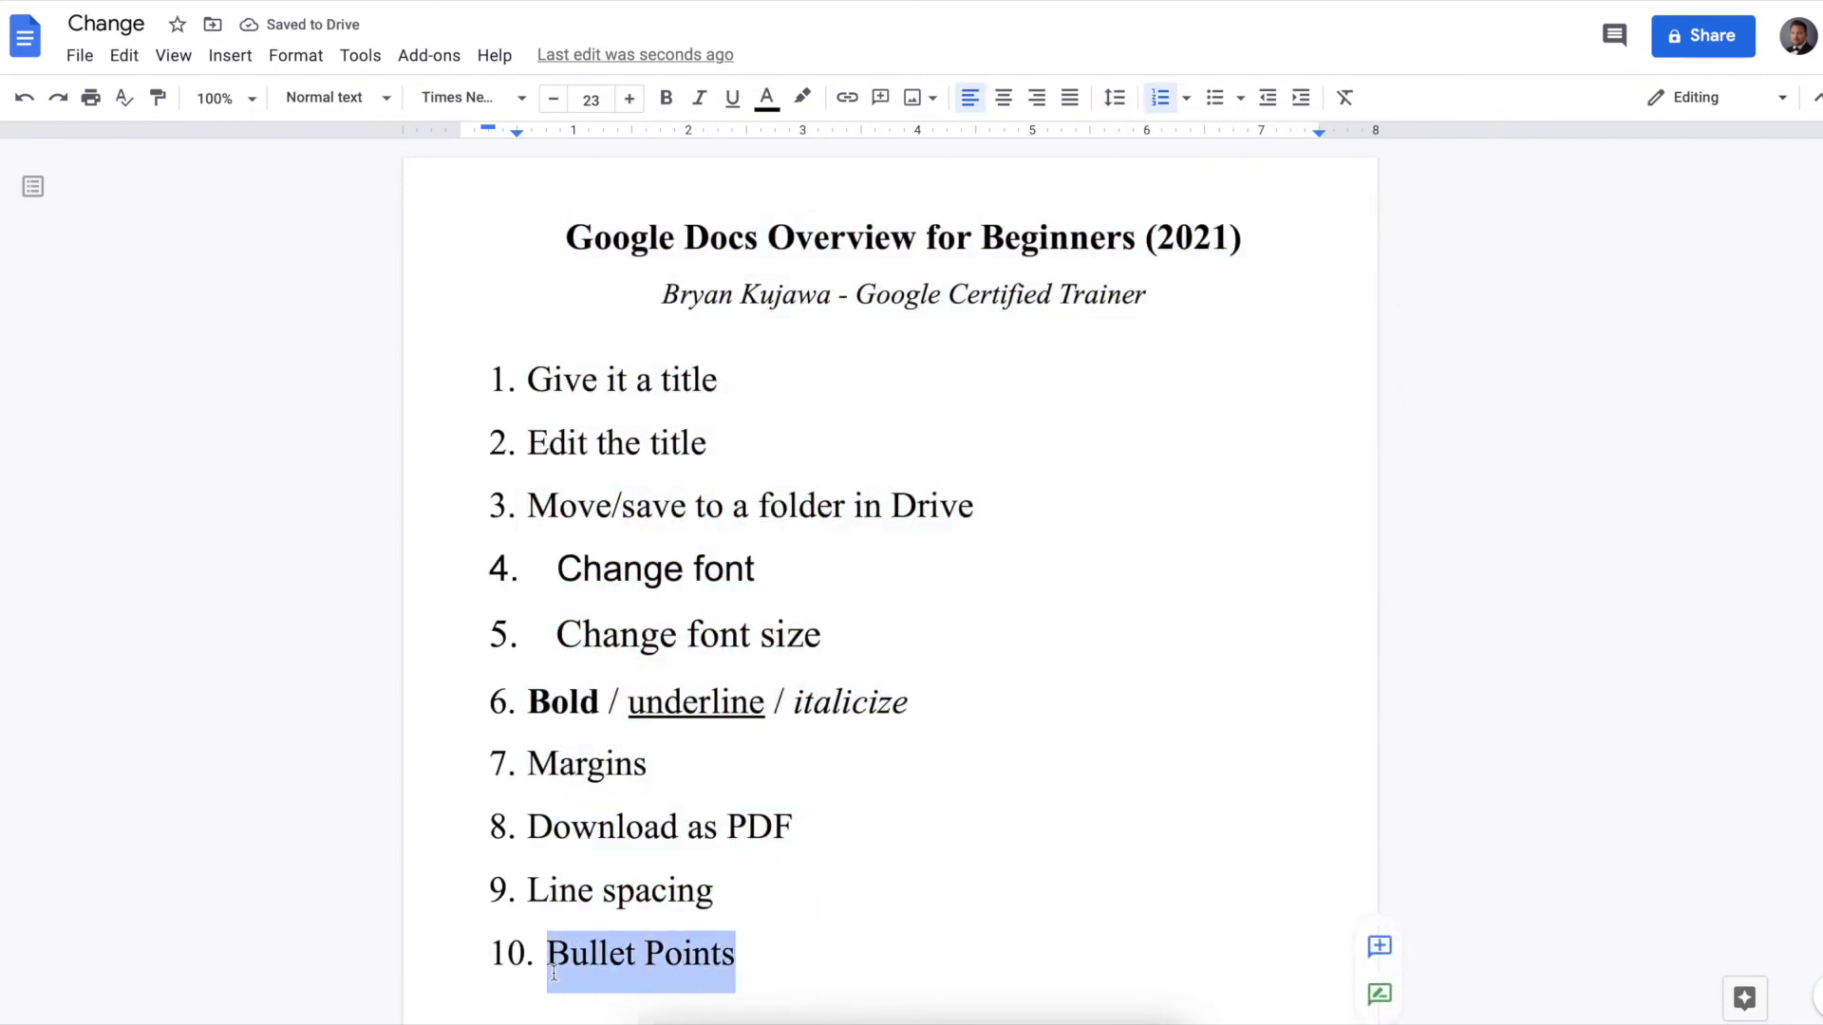
scroll(698, 747, down, 1)
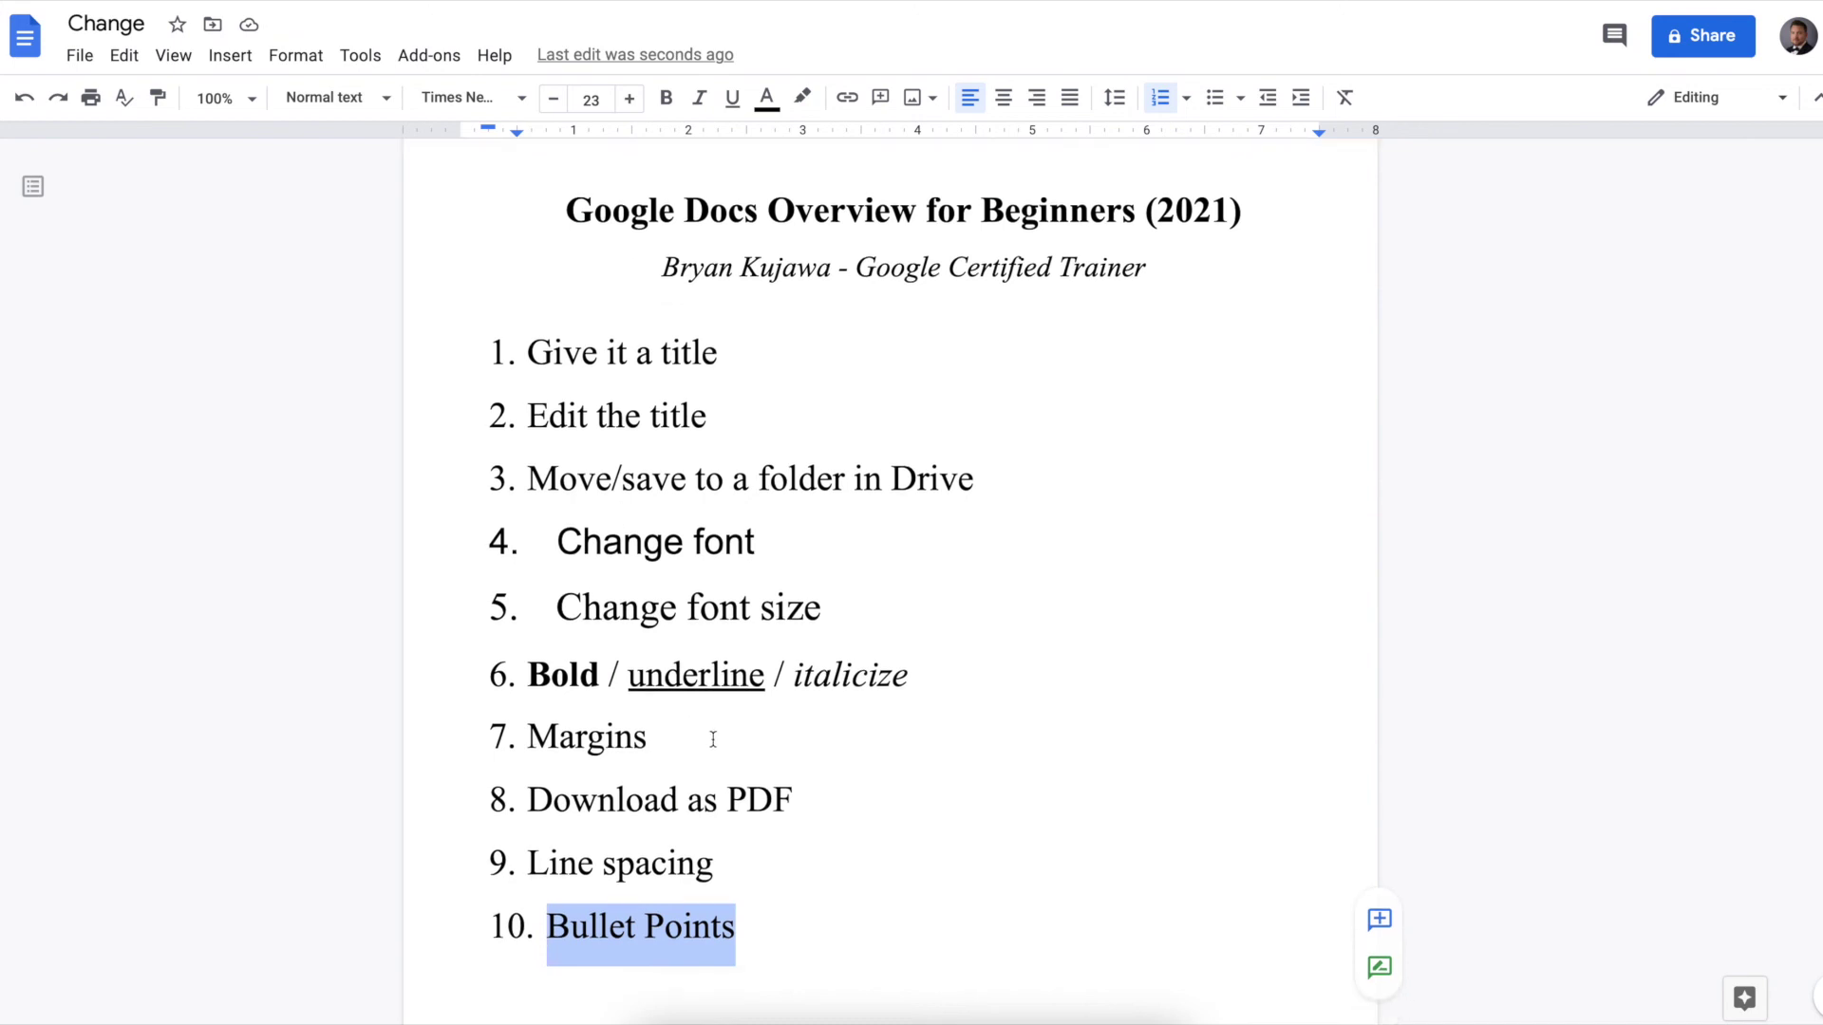
scroll(786, 856, down, 5)
click(750, 548)
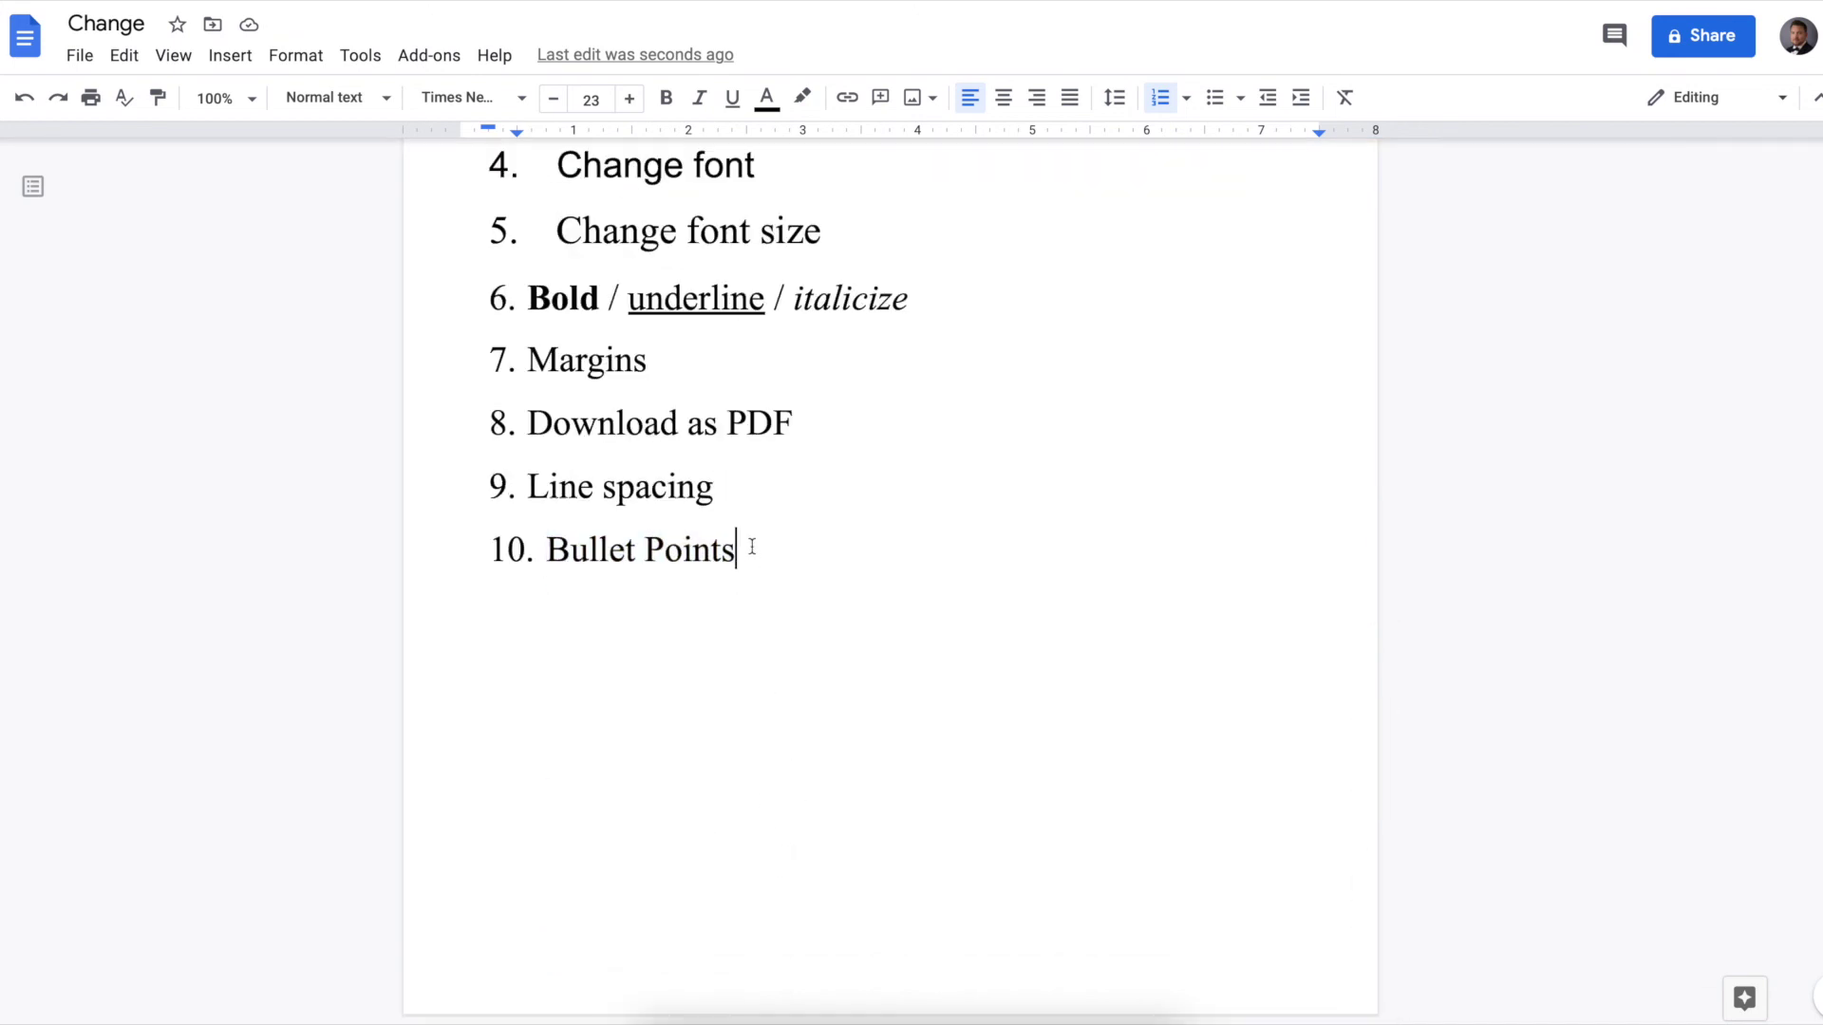
key(Return)
key(Return)
key(Return)
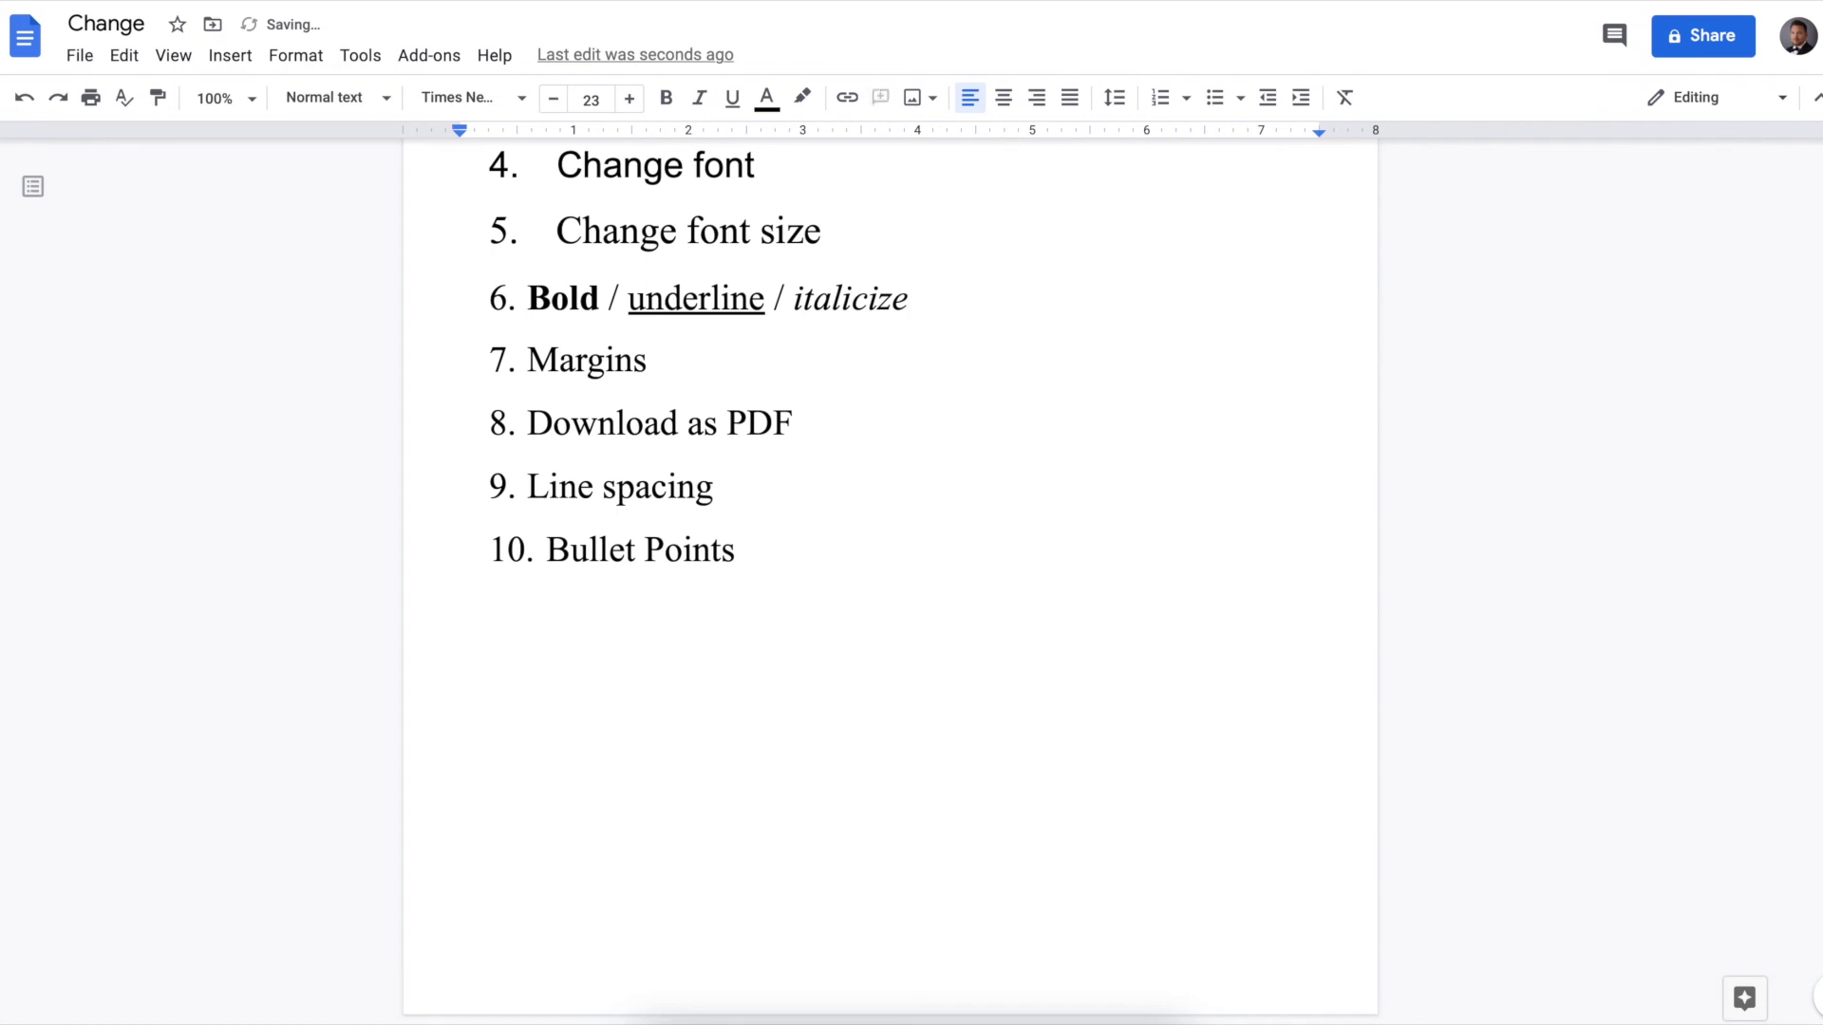
text(List 1)
key(Return)
text(List 2)
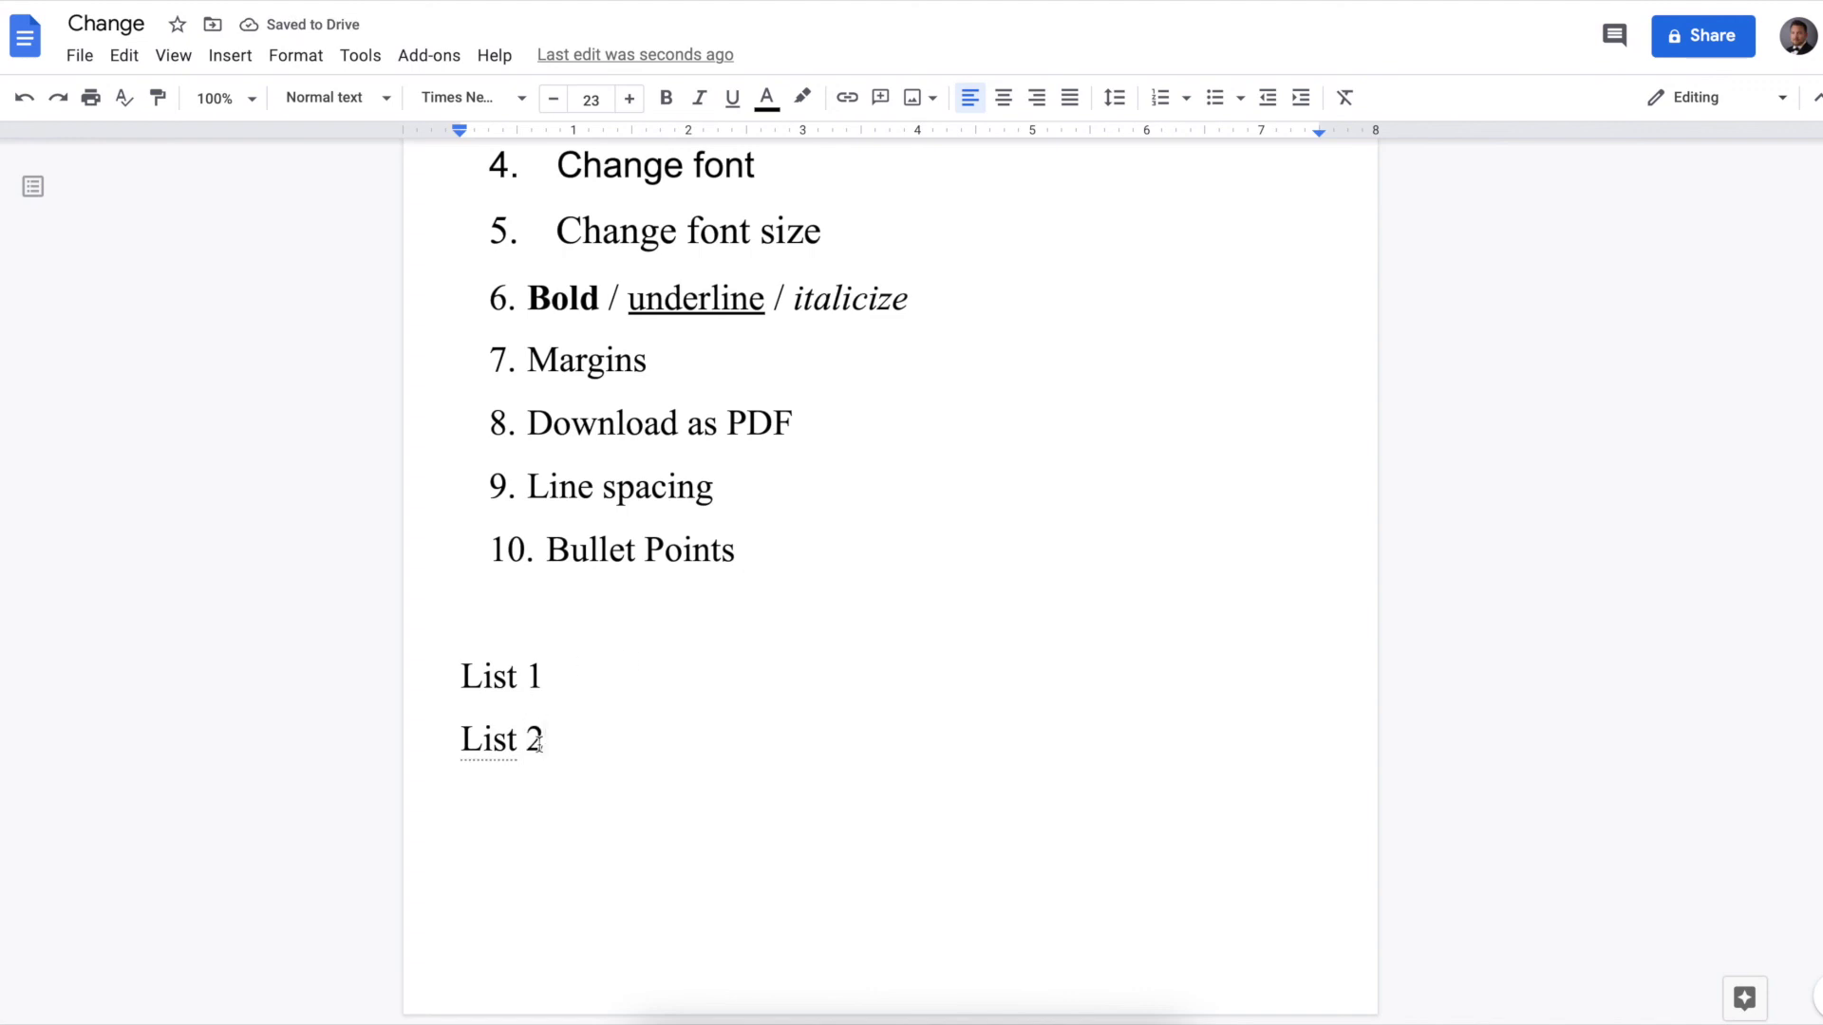
drag(574, 745, 433, 677)
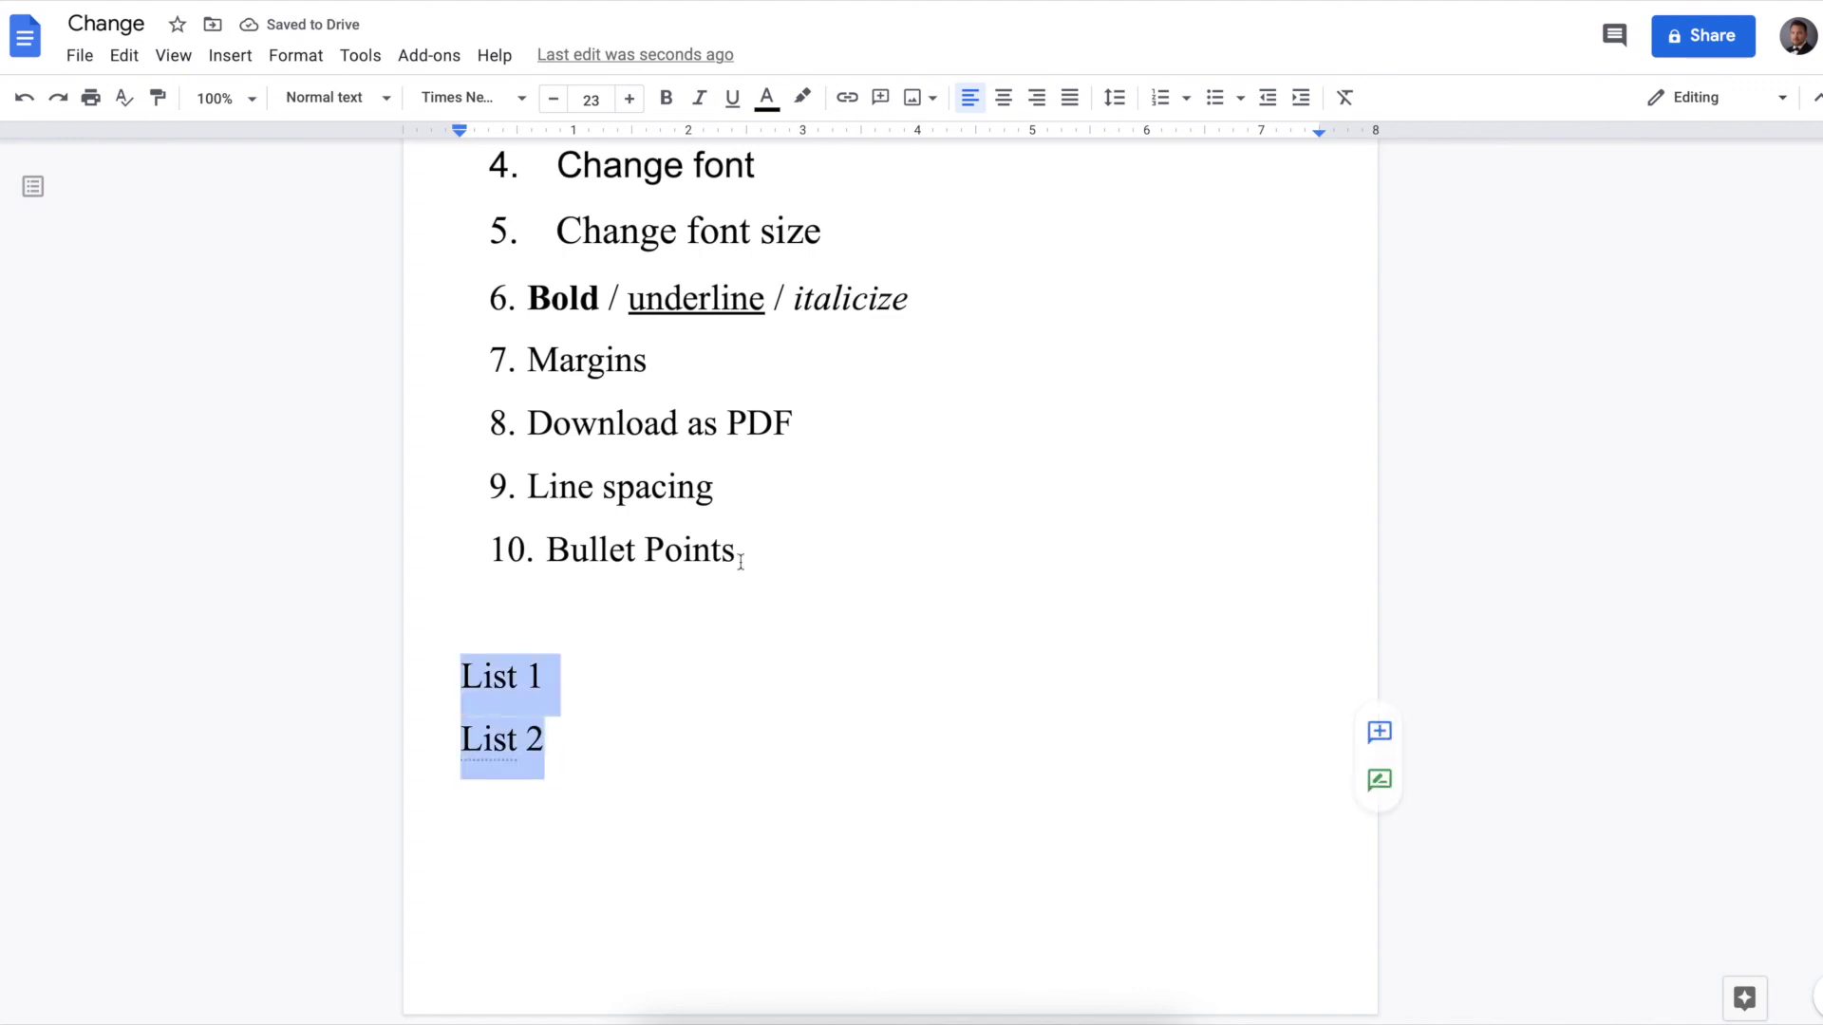
- Make List 1 and List 2 a bulleted list with diamond-shaped bullets
click(1214, 107)
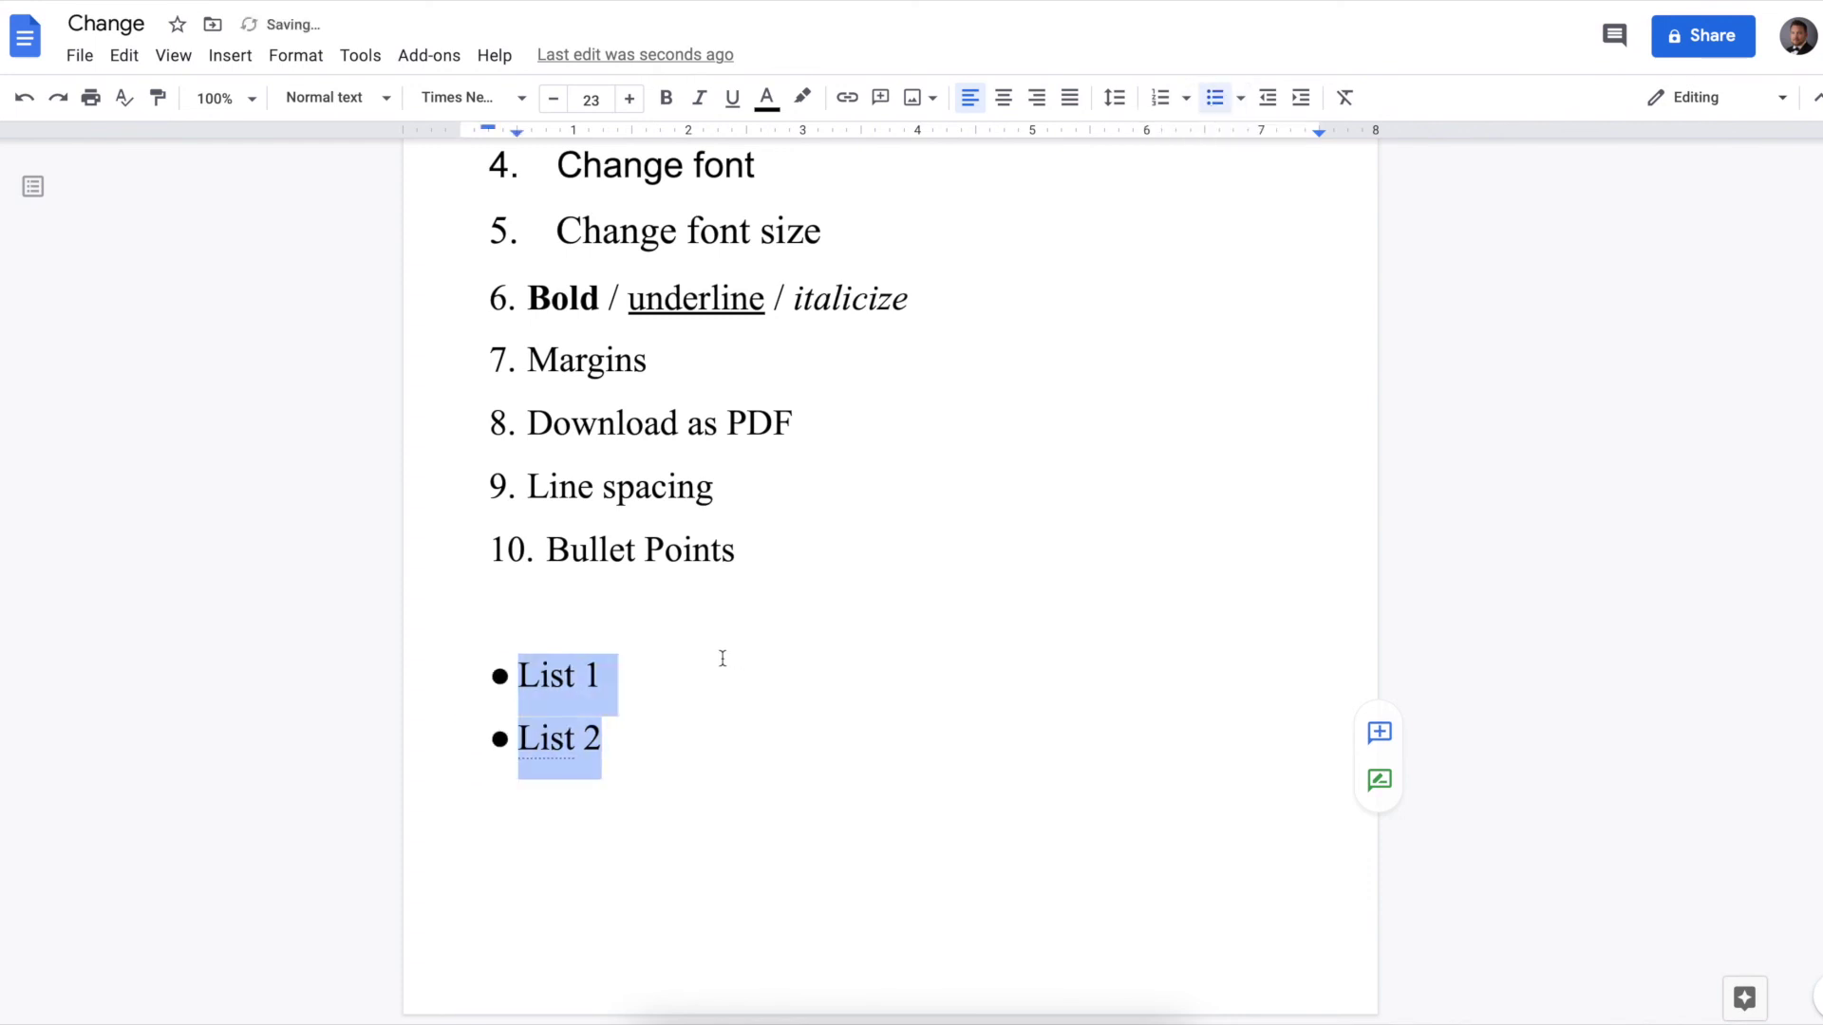
click(1243, 99)
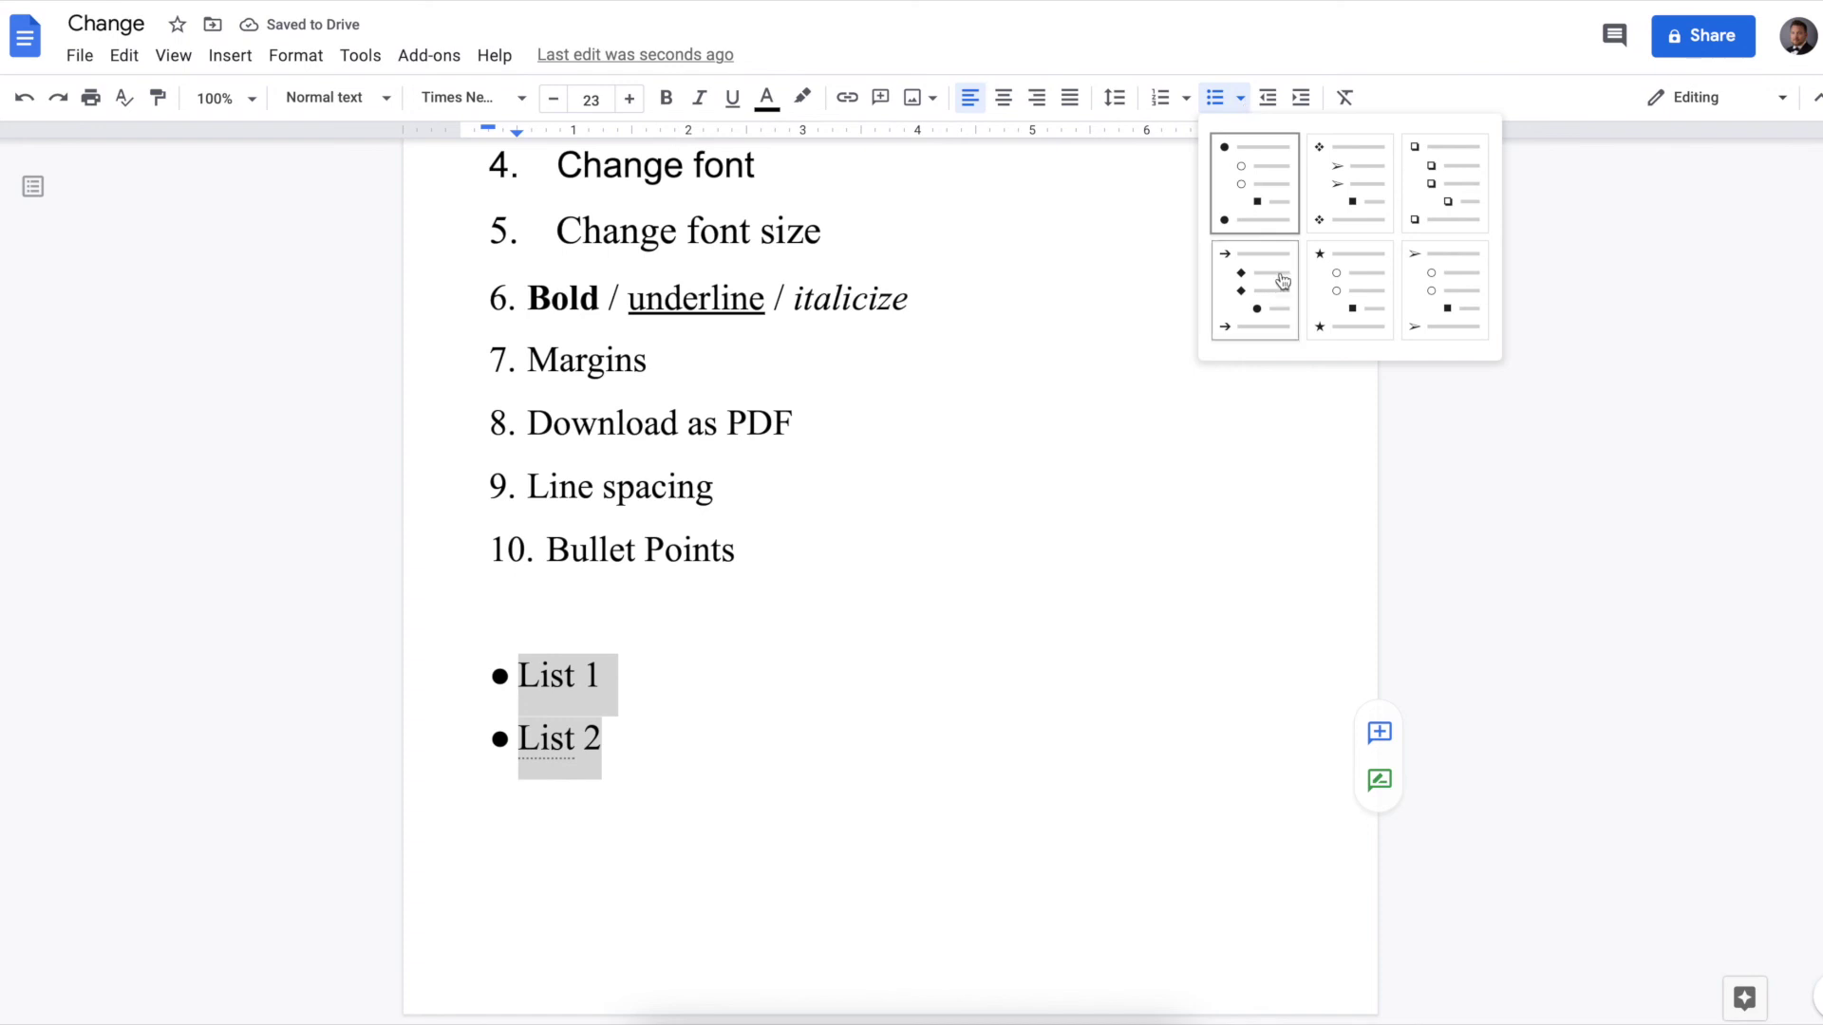
click(1353, 183)
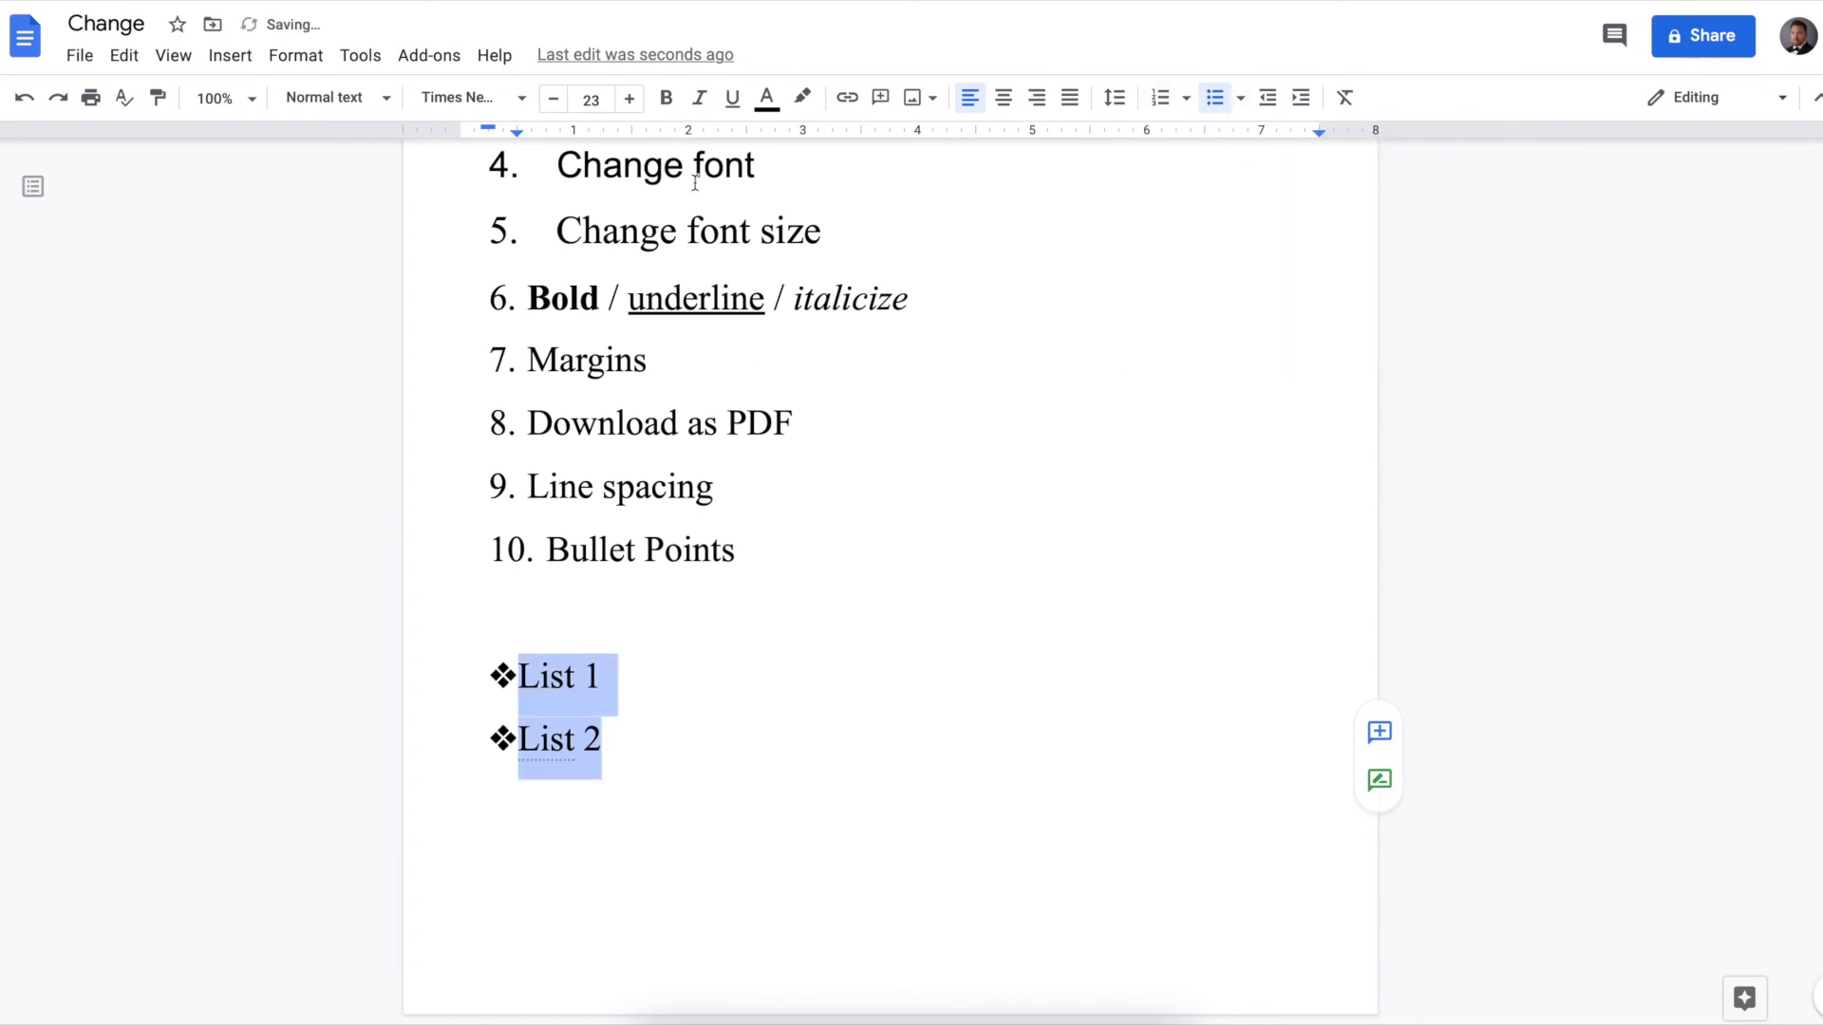
- Convert the two bulleted lines into a numbered list and deselect it
click(1162, 98)
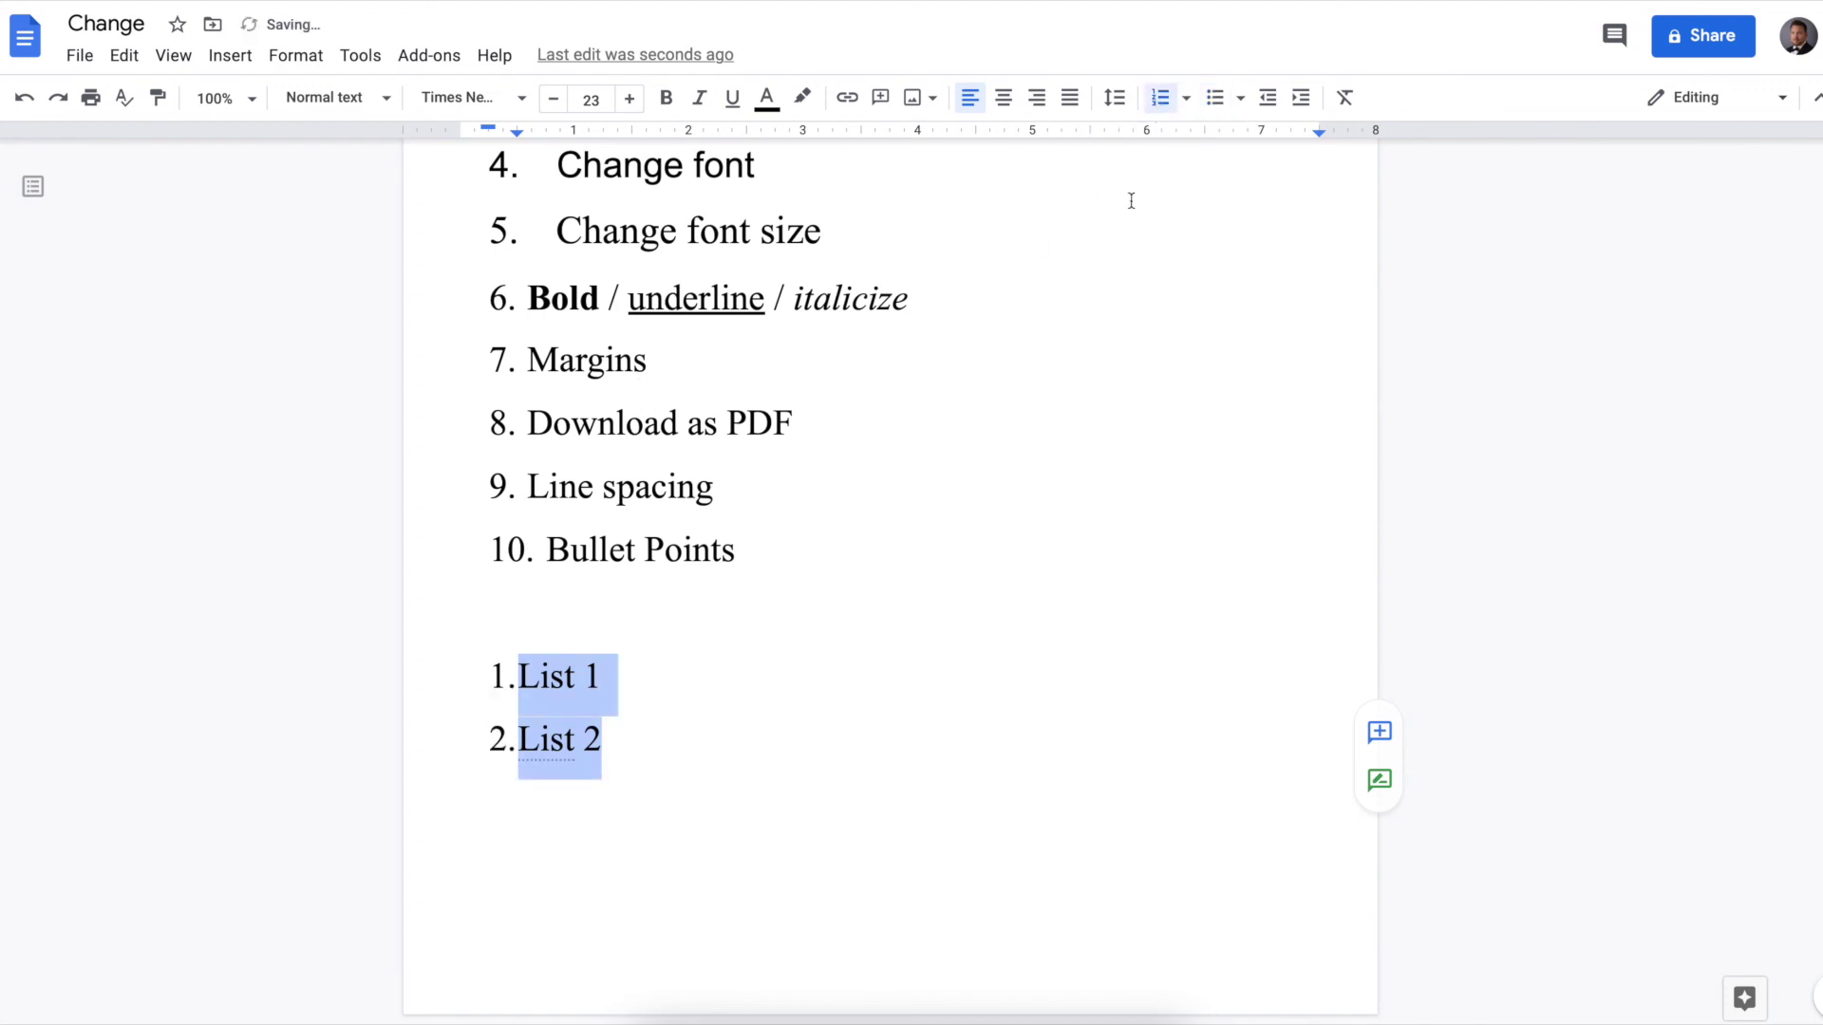
click(1185, 97)
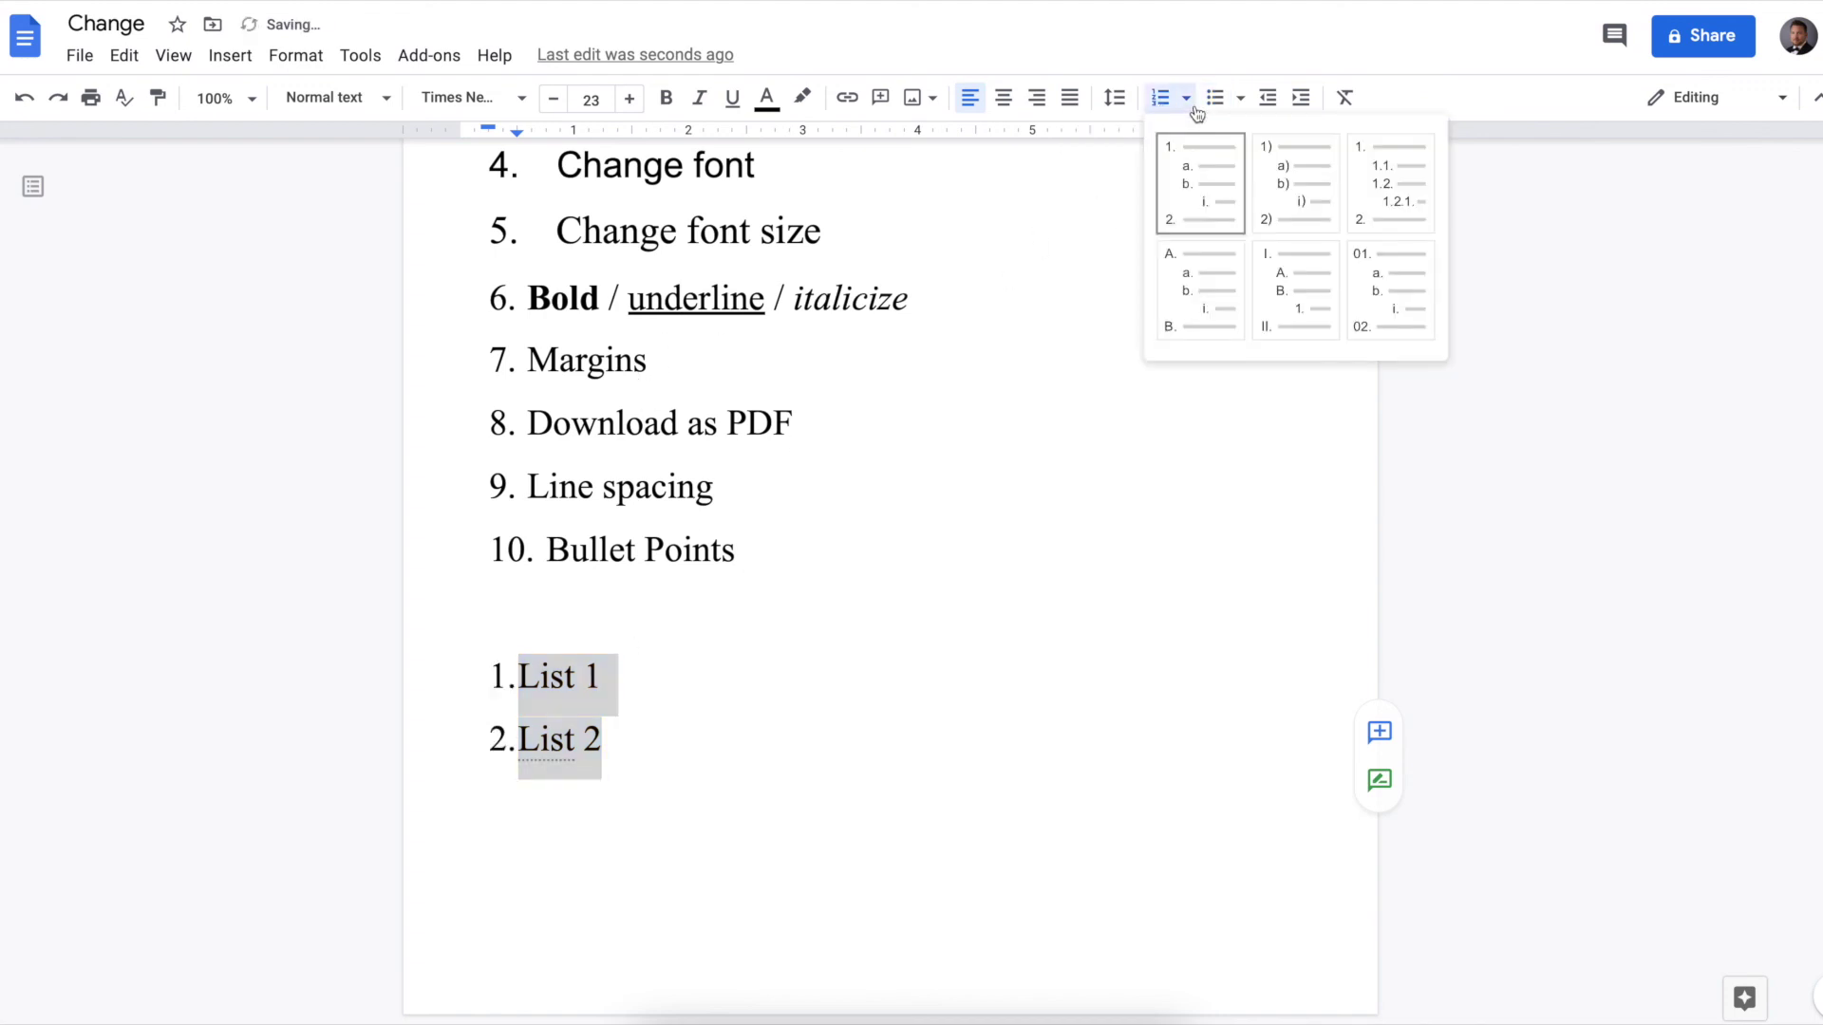
click(796, 544)
scroll(785, 613, up, 3)
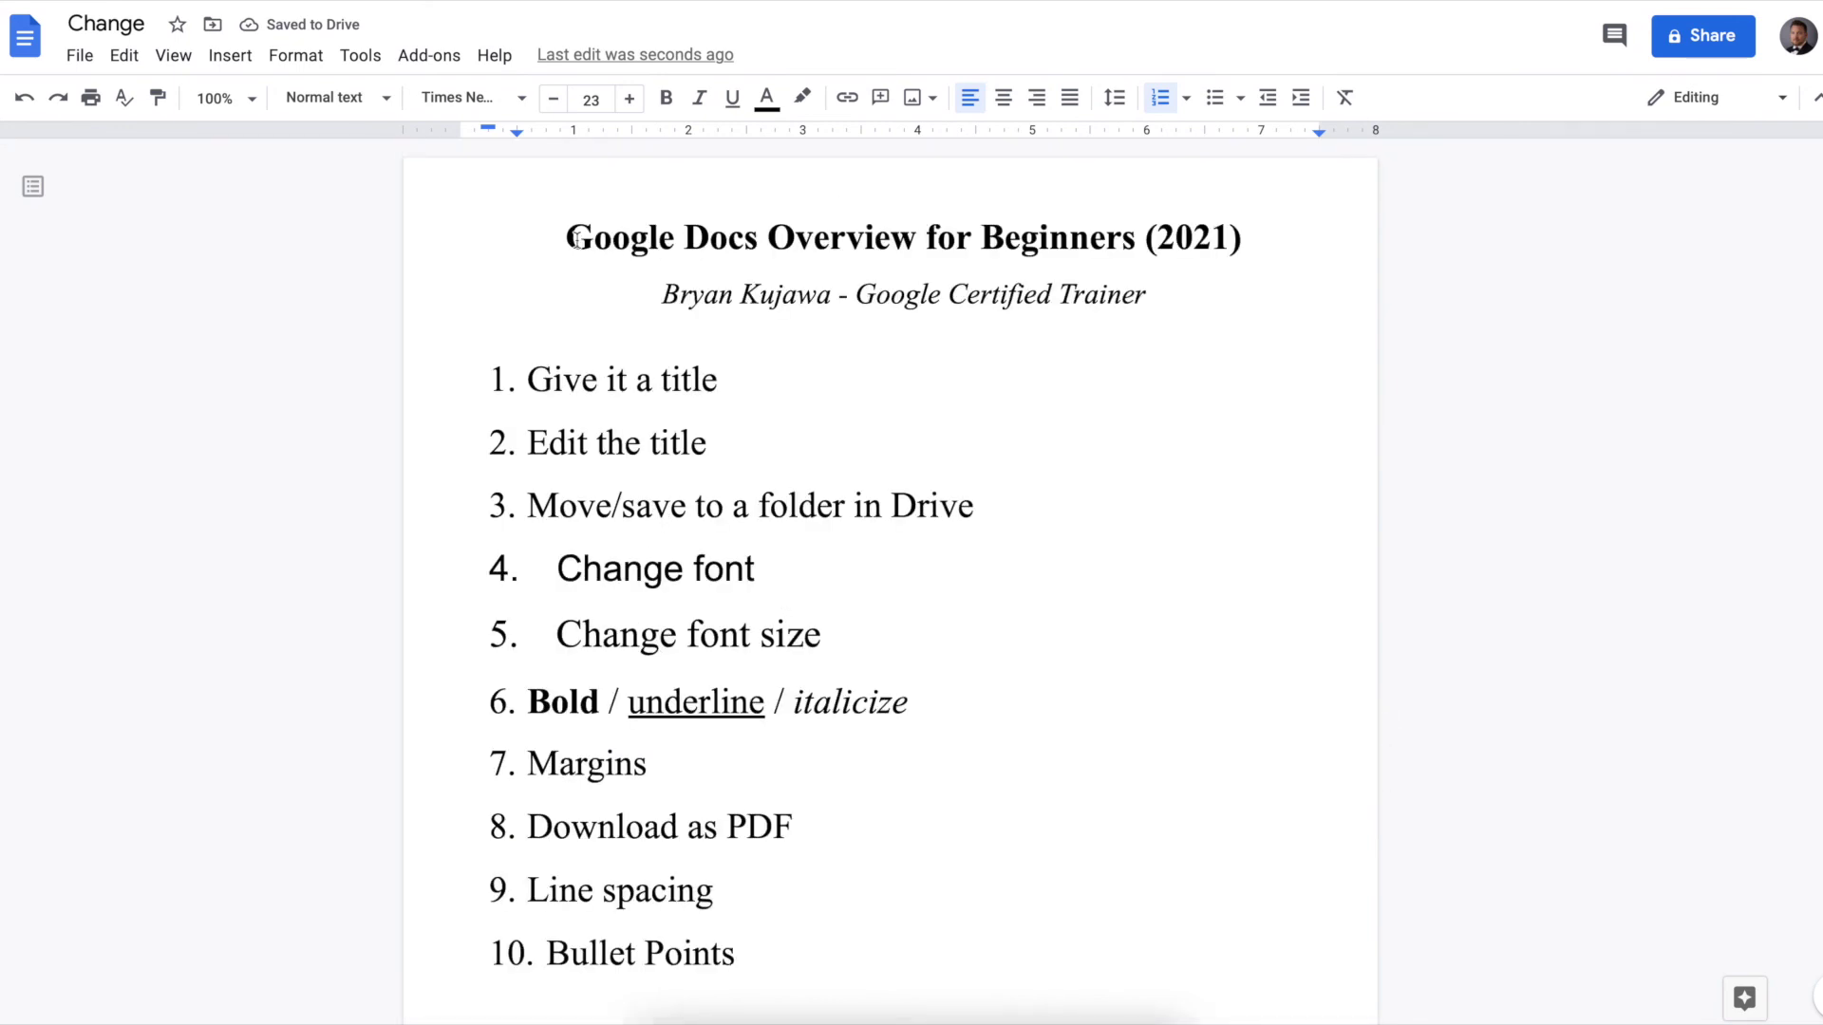
drag(566, 238, 759, 238)
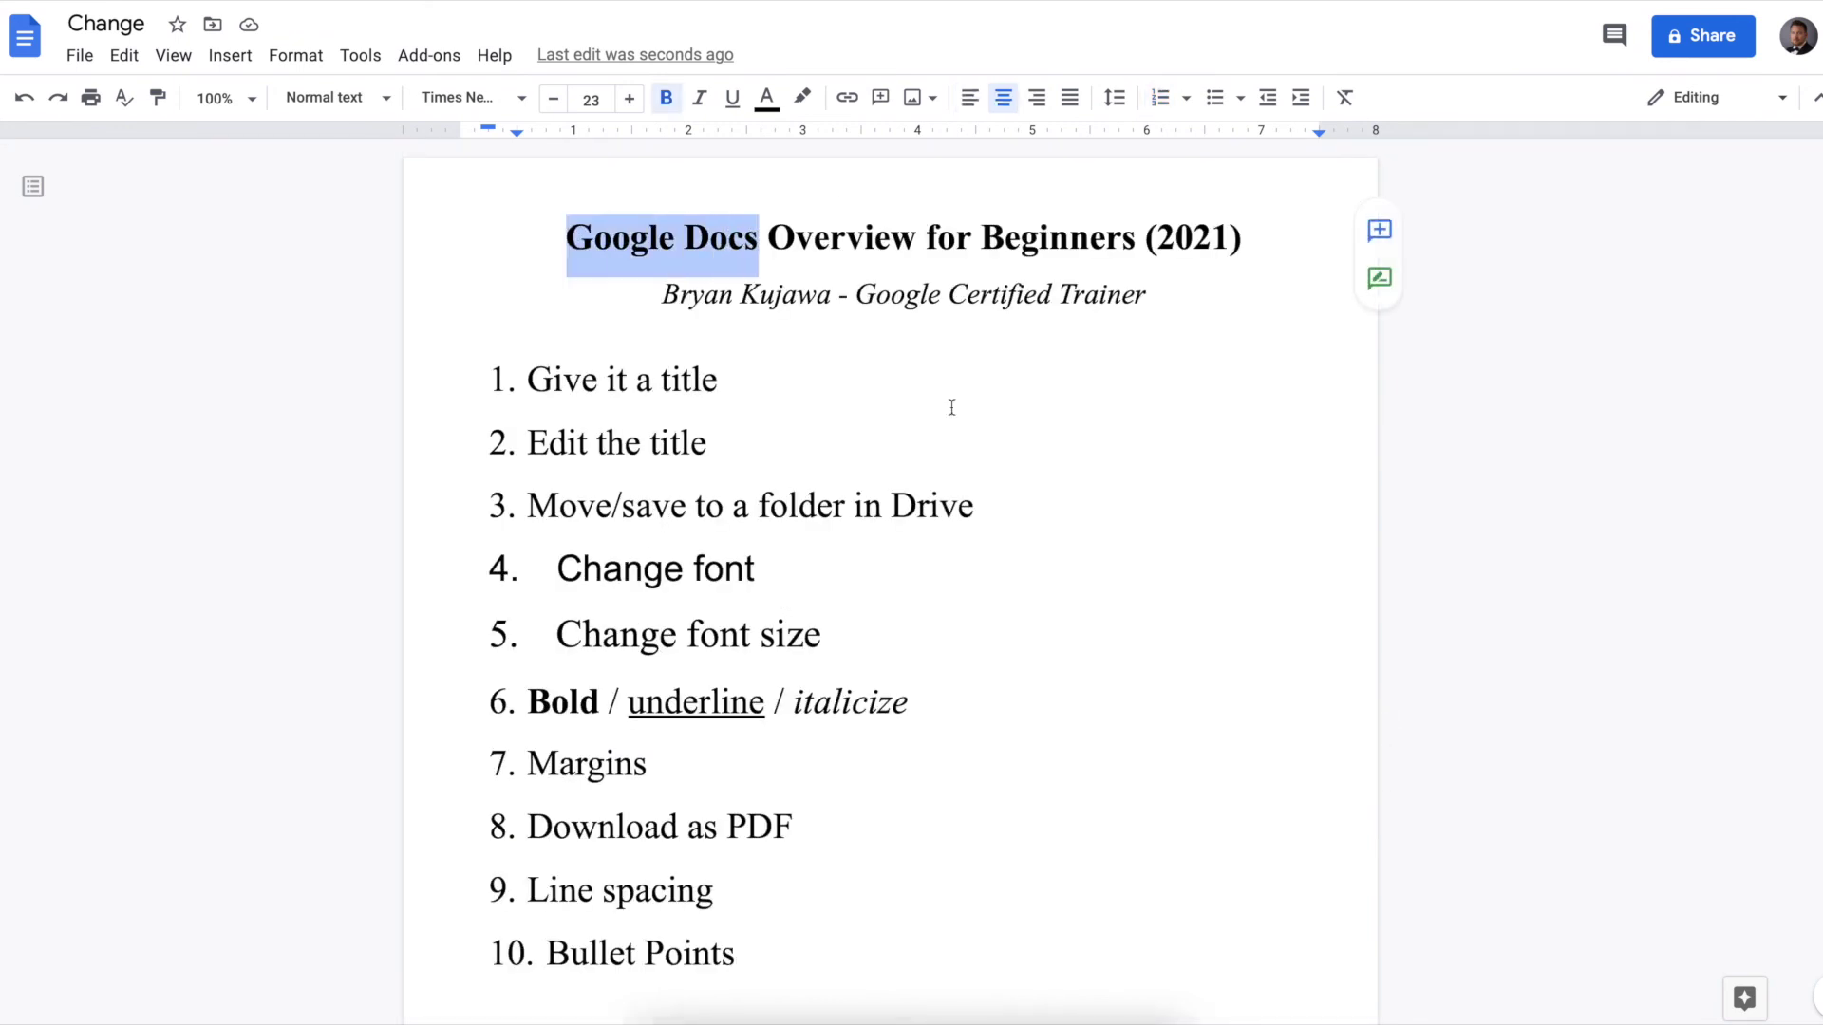